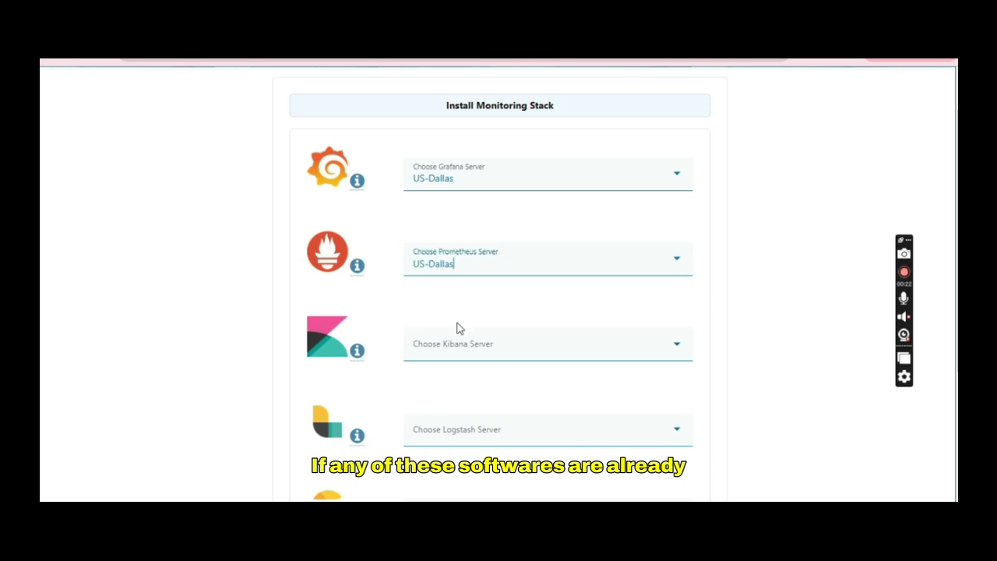
# Step: Set the Kibana, Logstash and Elastic Search servers to US-Dallas
pyautogui.click(459, 337)
pyautogui.click(458, 390)
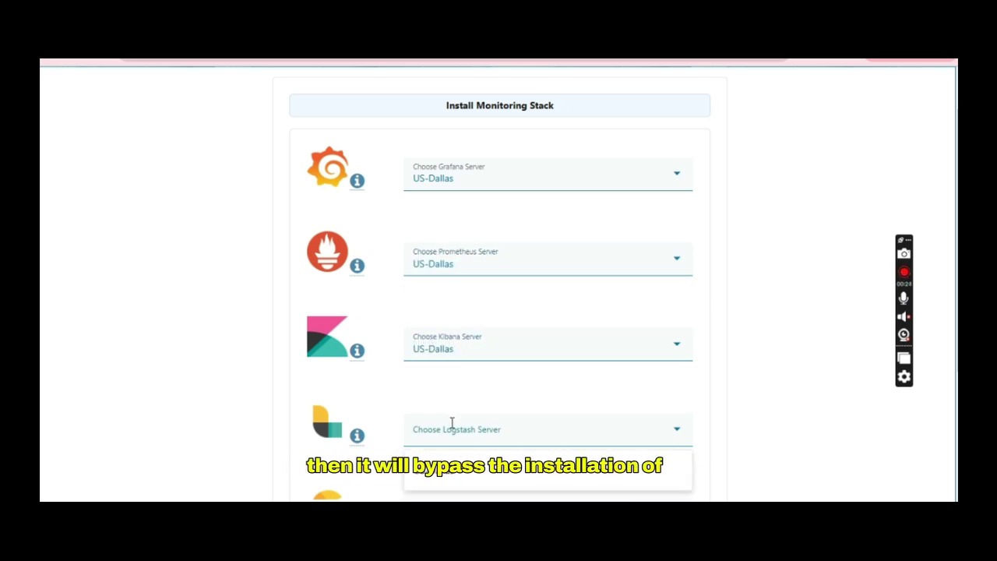
pyautogui.click(452, 423)
pyautogui.click(451, 468)
pyautogui.scroll(-1, 449, 473)
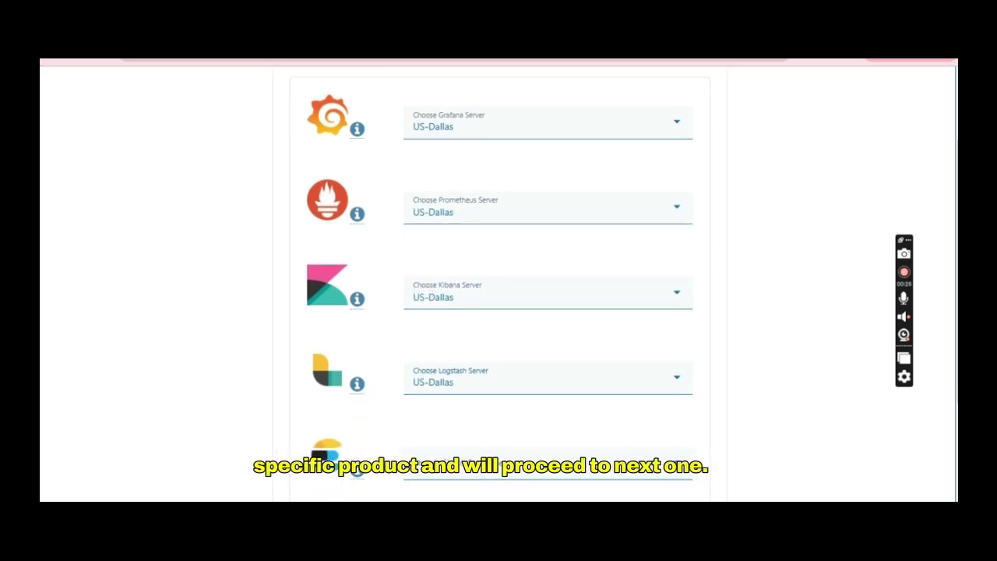
pyautogui.click(449, 472)
pyautogui.click(450, 427)
pyautogui.scroll(-2, 449, 430)
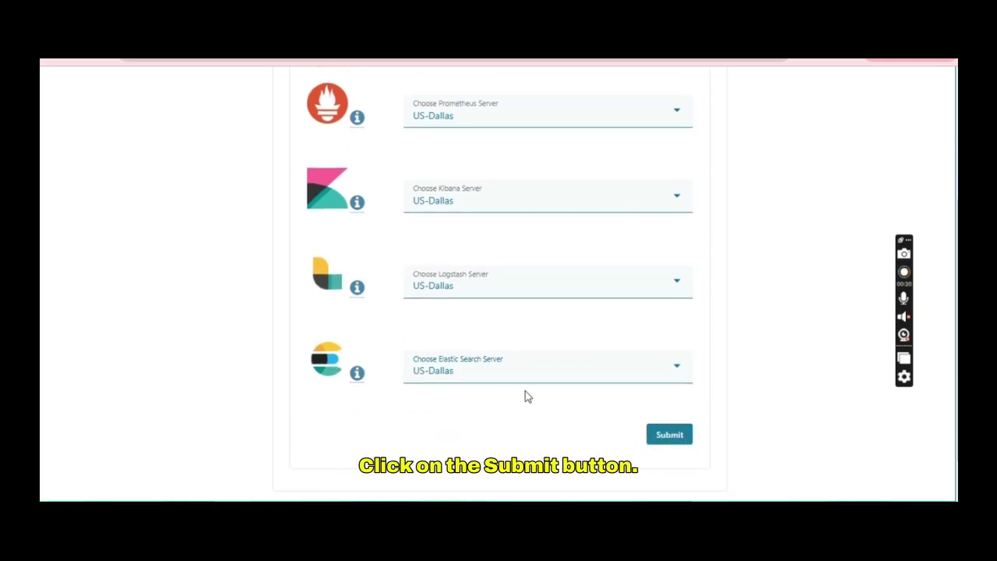
# Step: Submit the monitoring stack installation and dismiss the Working on it dialog
pyautogui.click(670, 437)
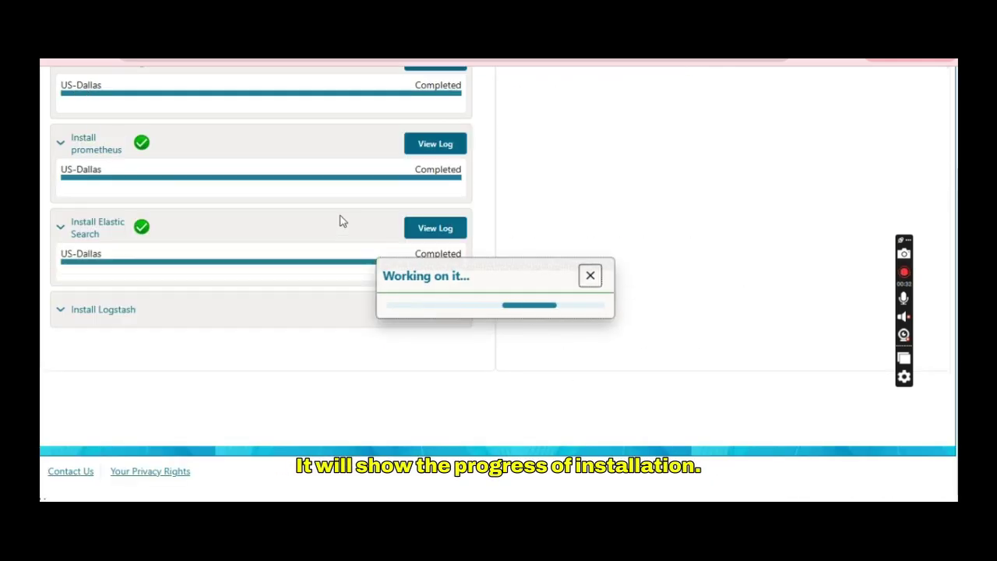
pyautogui.scroll(2, 298, 201)
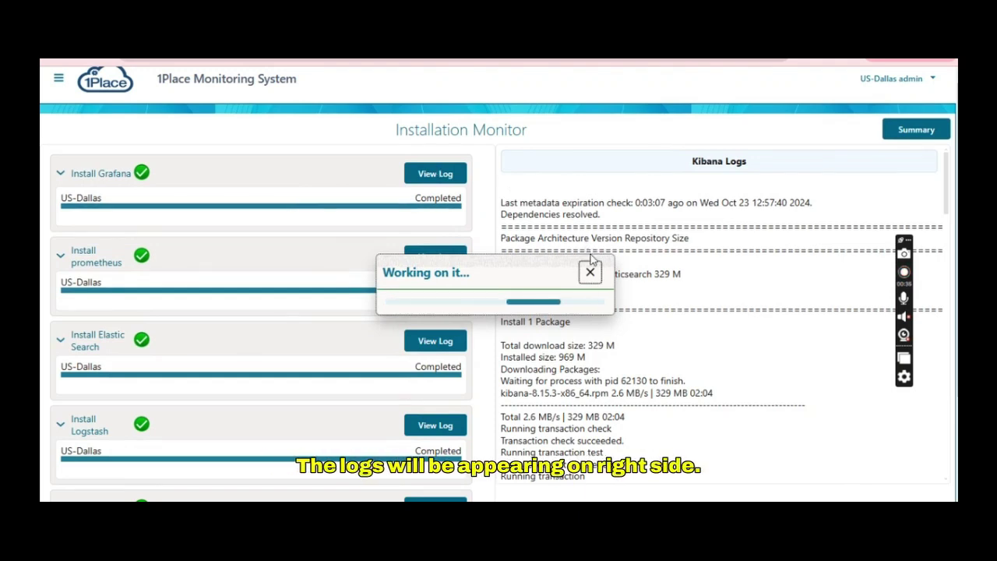
pyautogui.click(590, 271)
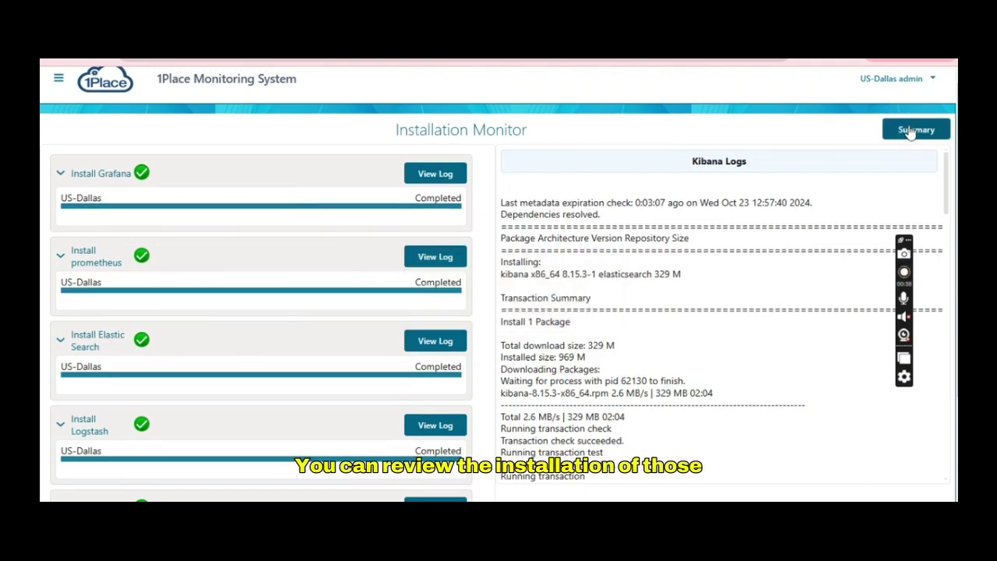
# Step: Review each product's version, status and directory in the Installation Summary
pyautogui.click(910, 132)
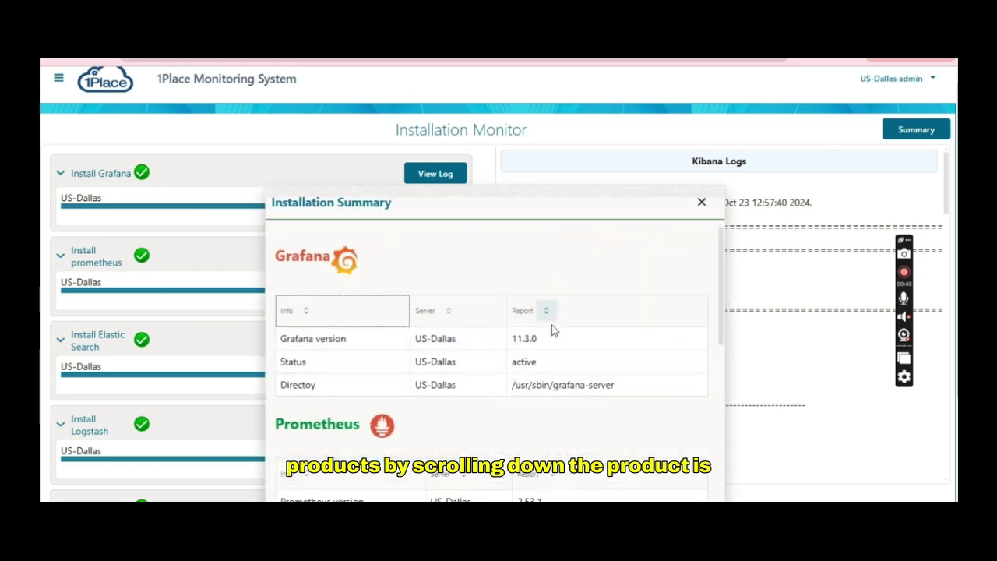
pyautogui.scroll(-2, 836, 356)
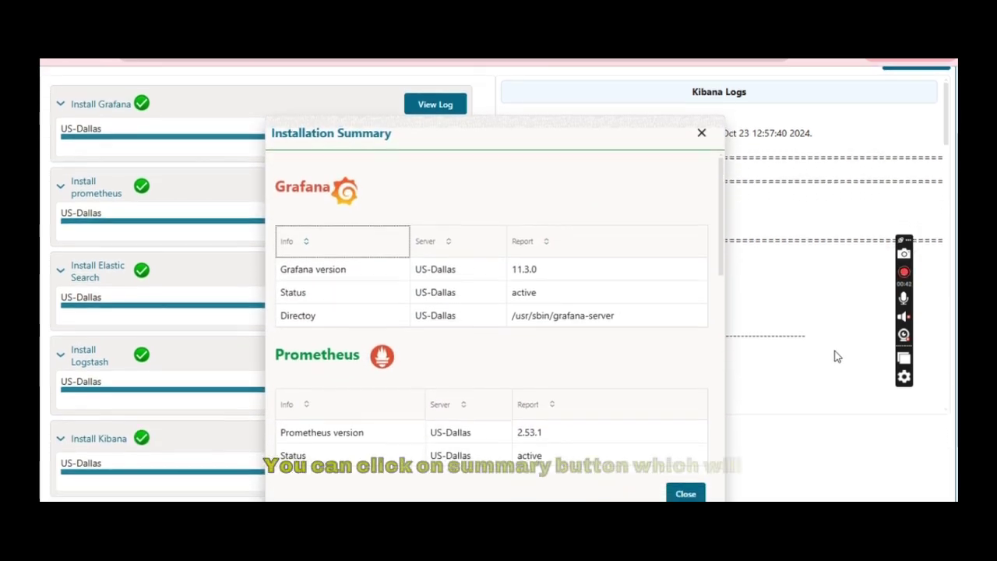
pyautogui.scroll(-1, 836, 357)
pyautogui.scroll(-2, 527, 323)
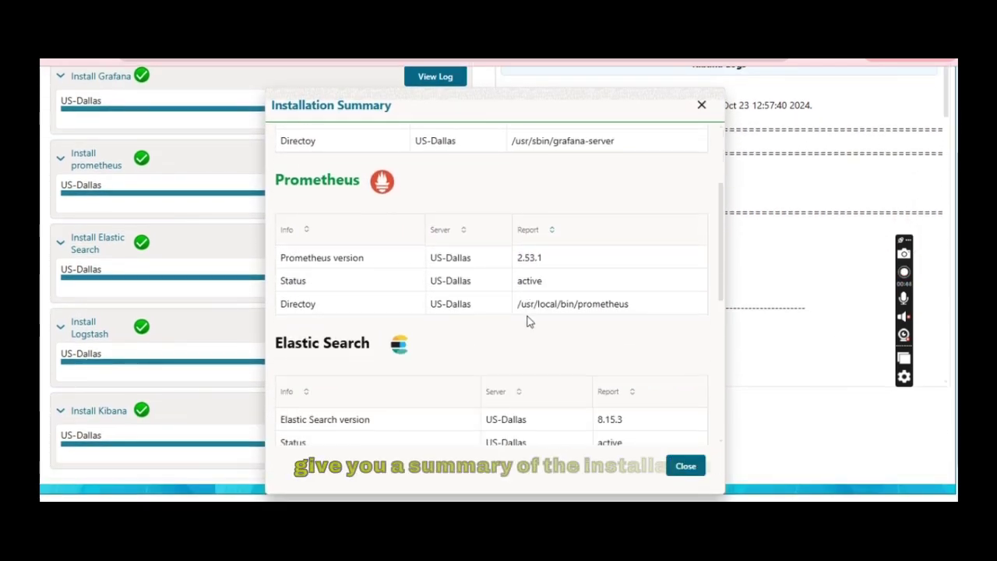
pyautogui.scroll(-4, 527, 321)
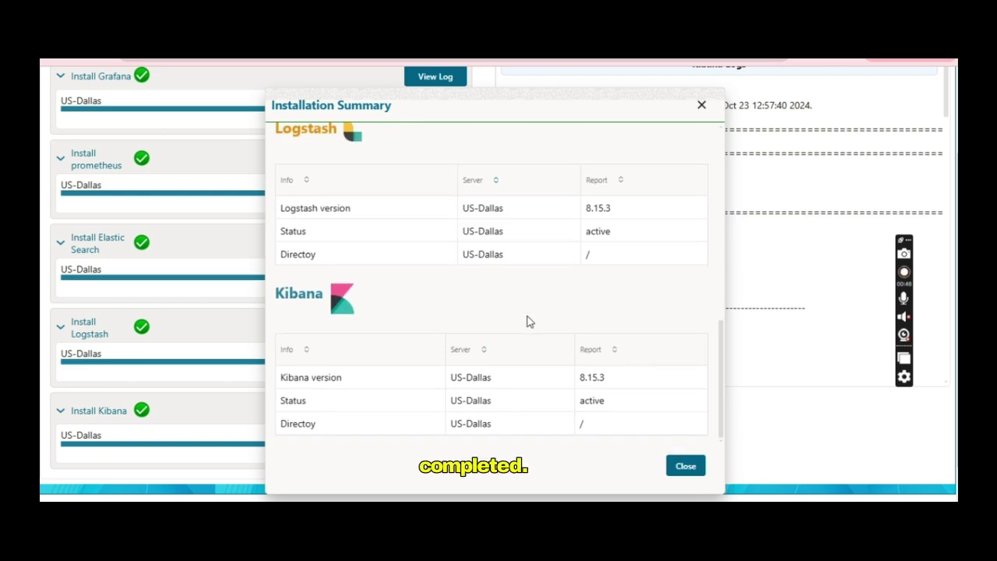
pyautogui.scroll(6, 527, 322)
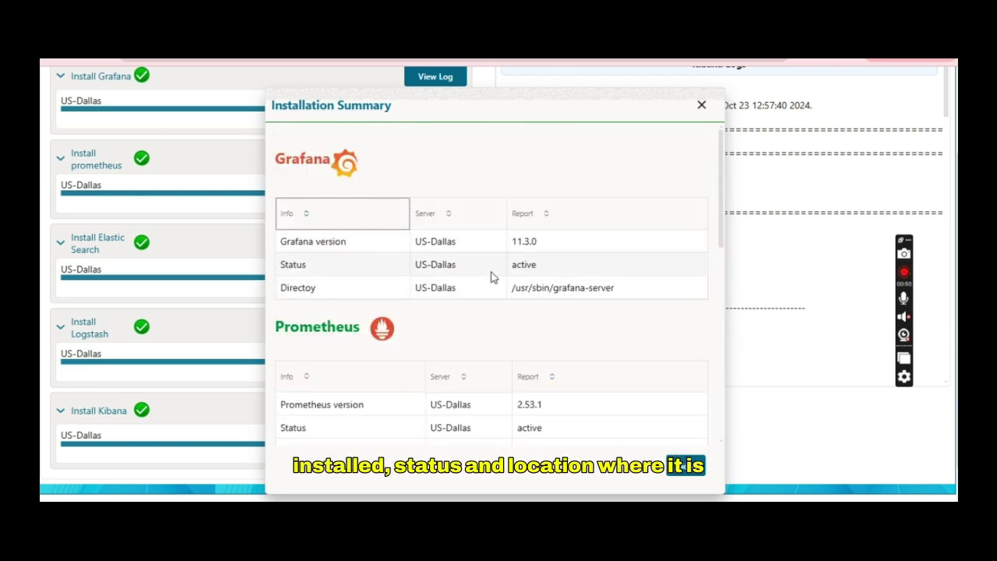
# Step: Close the summary and read through the Install Grafana log
pyautogui.click(701, 107)
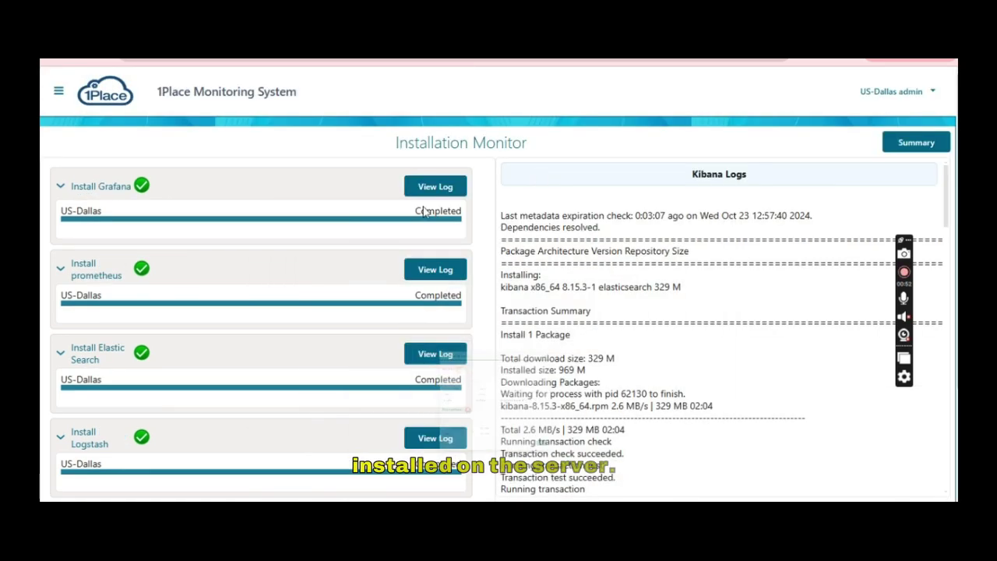
pyautogui.click(412, 193)
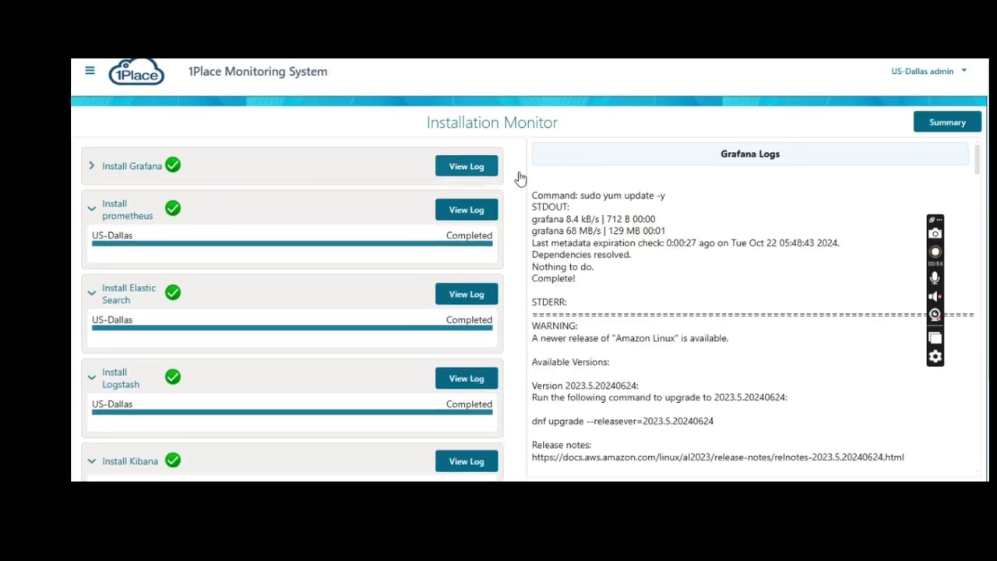
pyautogui.scroll(-10, 707, 332)
pyautogui.scroll(-15, 736, 309)
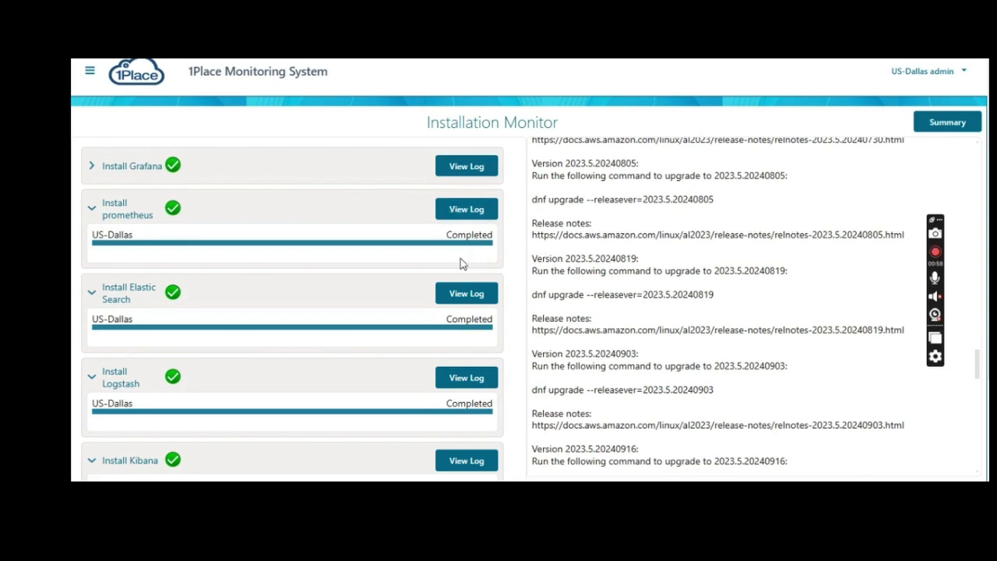
# Step: Read through the Install Elastic Search log output
pyautogui.click(455, 296)
pyautogui.scroll(-15, 686, 258)
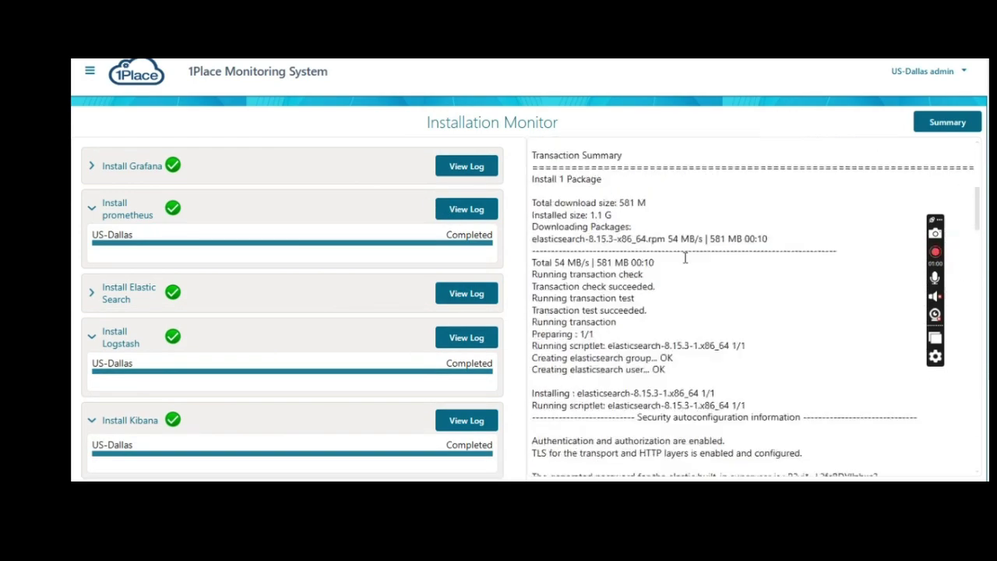
pyautogui.scroll(-10, 685, 263)
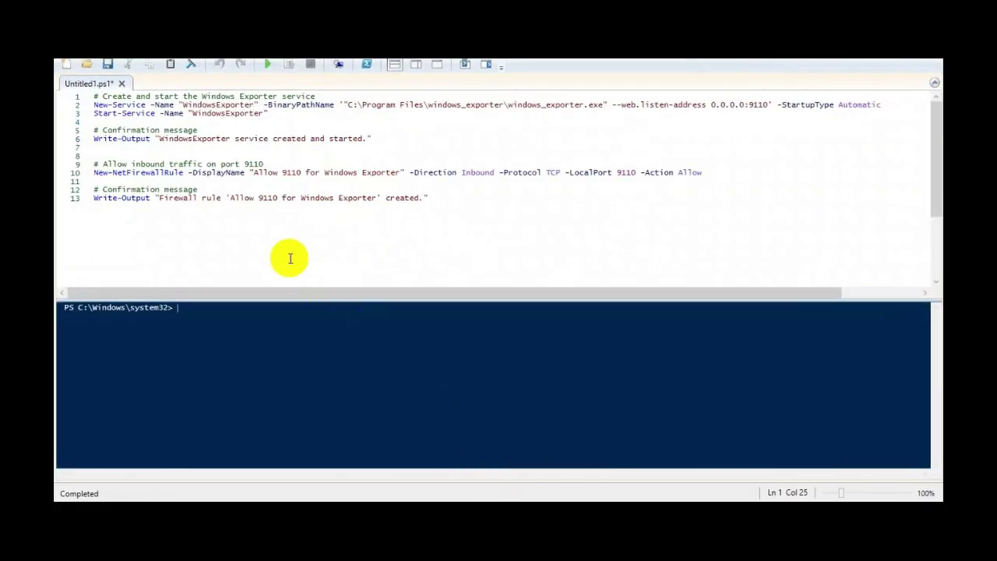
# Step: Run the script creating the WindowsExporter service on port 9110 and its firewall rule
pyautogui.click(267, 69)
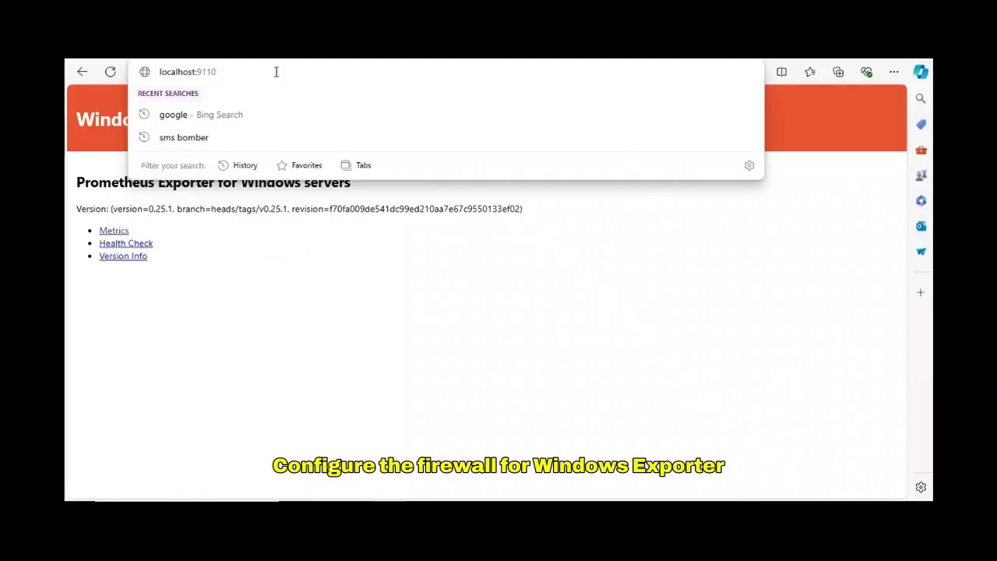
# Step: Load the Windows Exporter page at localhost:9110
pyautogui.press('Return')
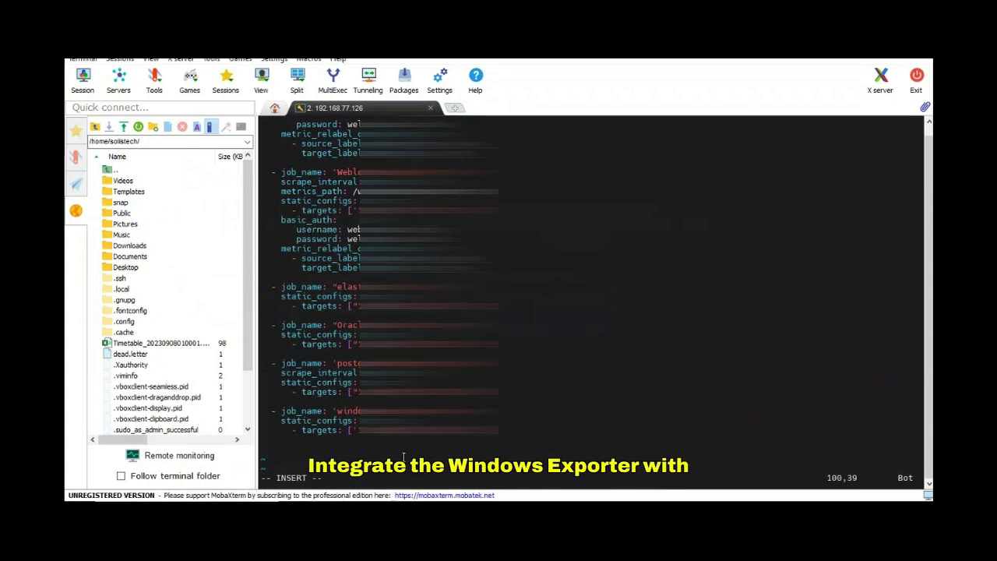
# Step: Save the Prometheus config with the new windows job using :wq!
pyautogui.press('Escape')
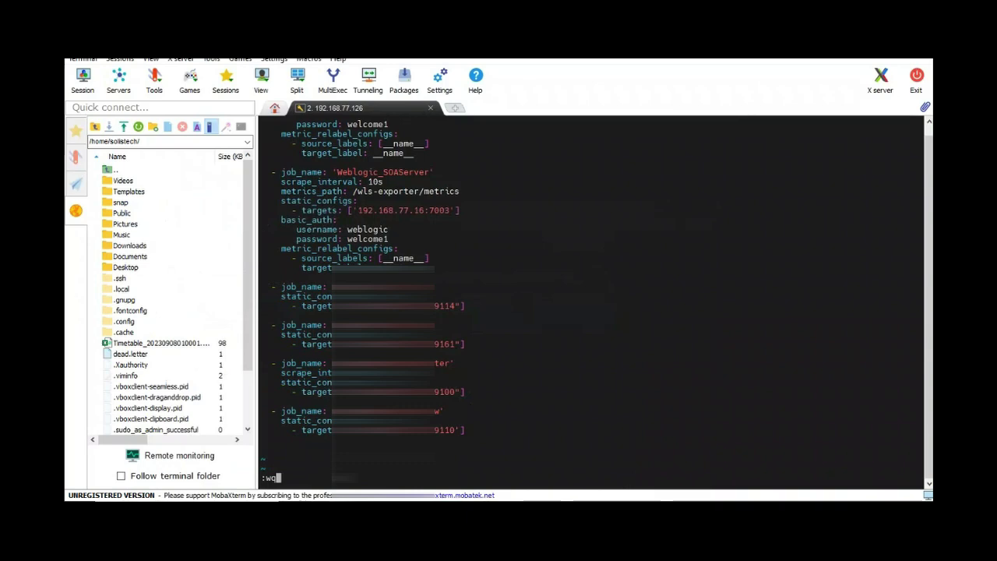
pyautogui.write(':wq!')
pyautogui.press('Return')
# Step: Confirm the prometheus service is active (running) with systemctl status
pyautogui.hotkey('ctrl', 'l')
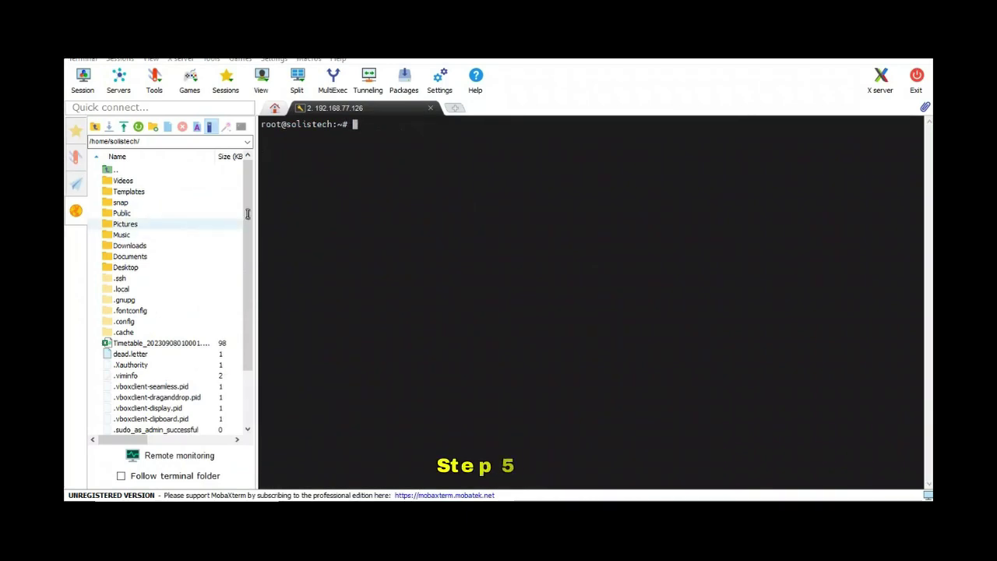
pyautogui.rightClick(396, 174)
pyautogui.press('Return')
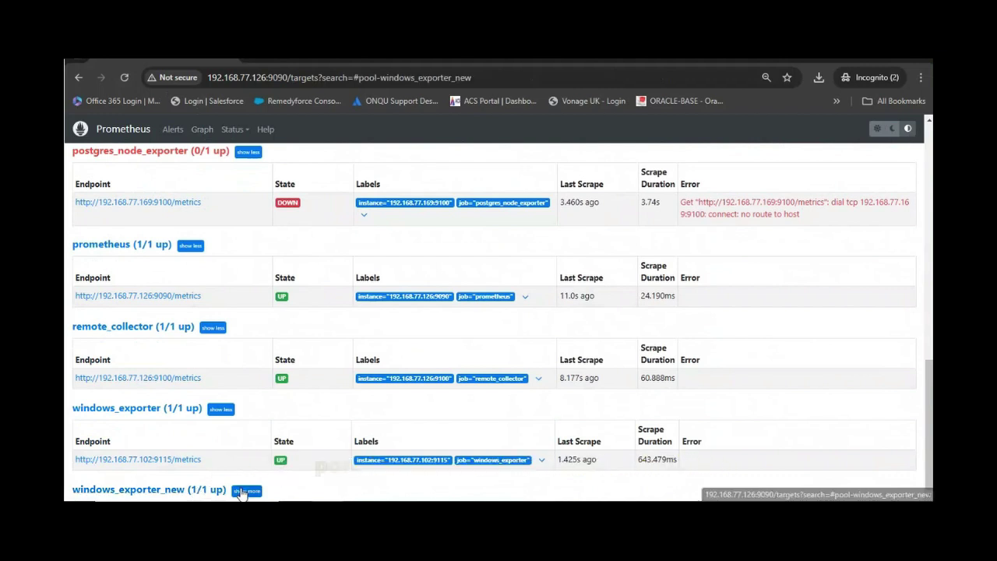
# Step: Check windows_exporter_new at 192.168.77.127:9110 is up and browse its raw metrics
pyautogui.click(247, 491)
pyautogui.scroll(-1, 287, 316)
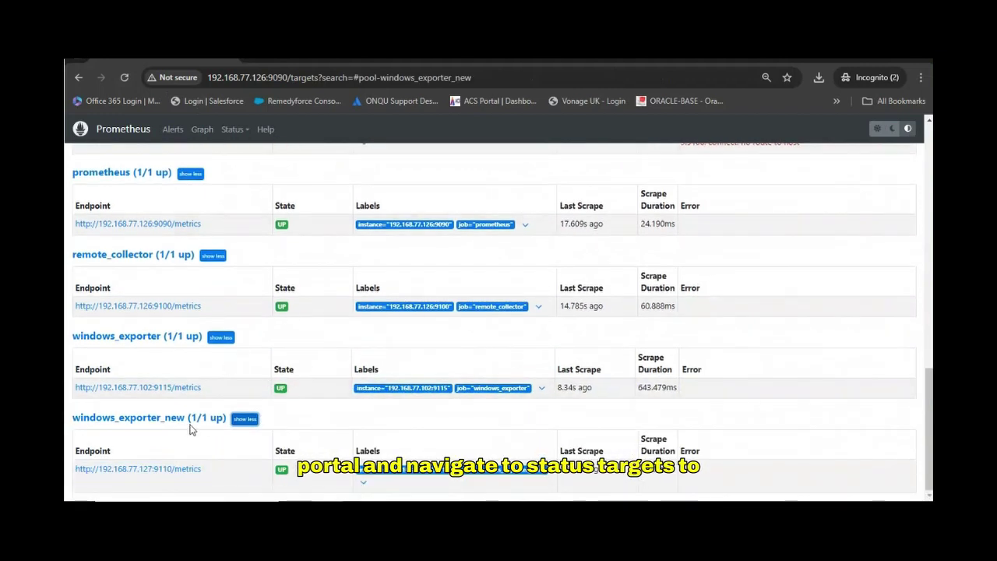
pyautogui.click(181, 471)
pyautogui.scroll(-15, 214, 310)
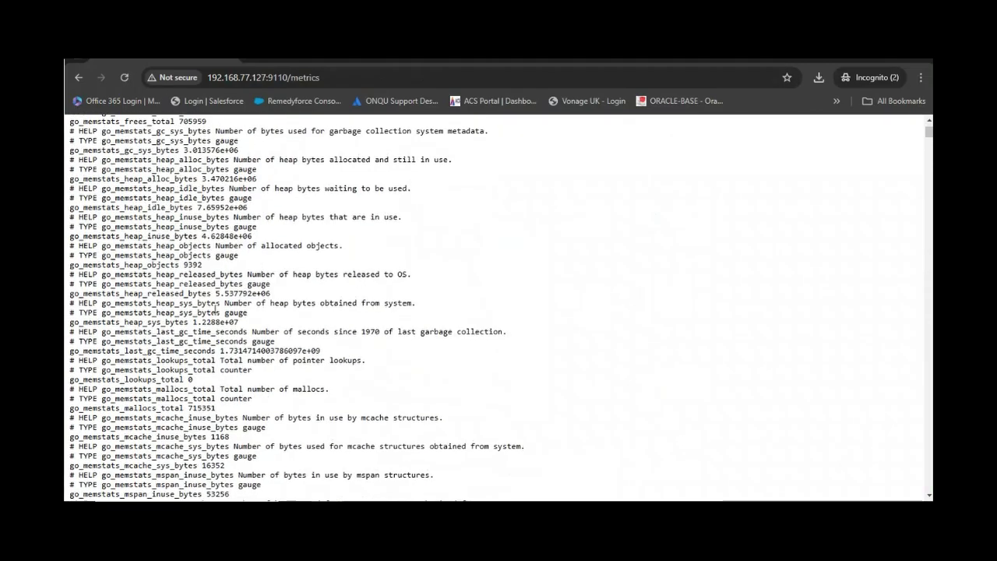
pyautogui.scroll(-20, 215, 312)
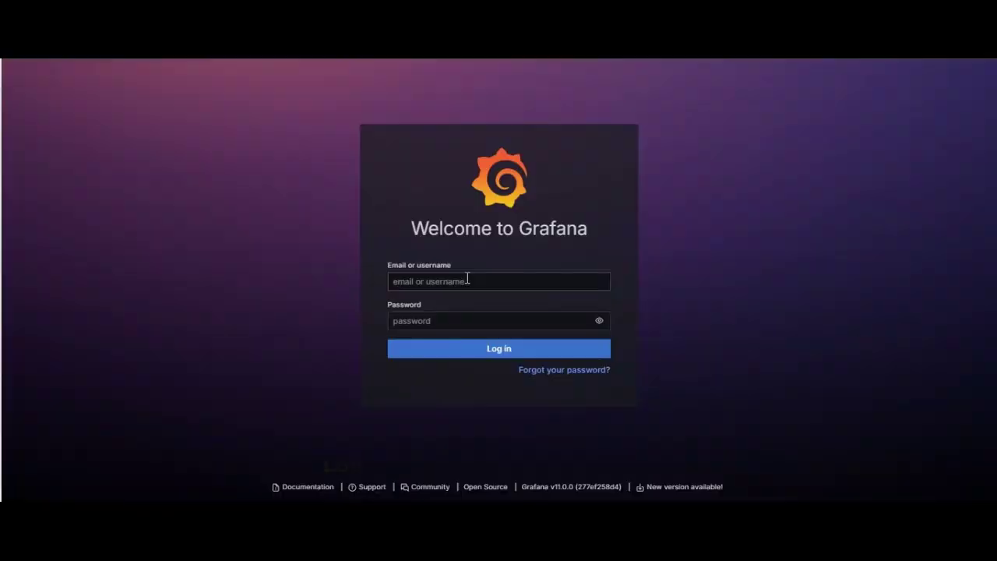
# Step: Log in to Grafana as admin with the account password
pyautogui.click(468, 281)
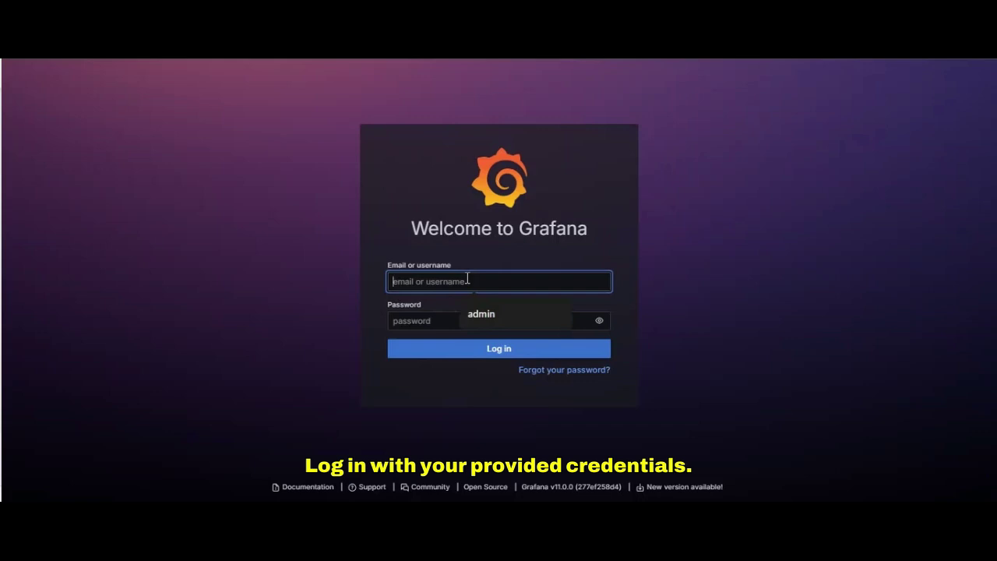
pyautogui.write('admin')
pyautogui.press('Tab')
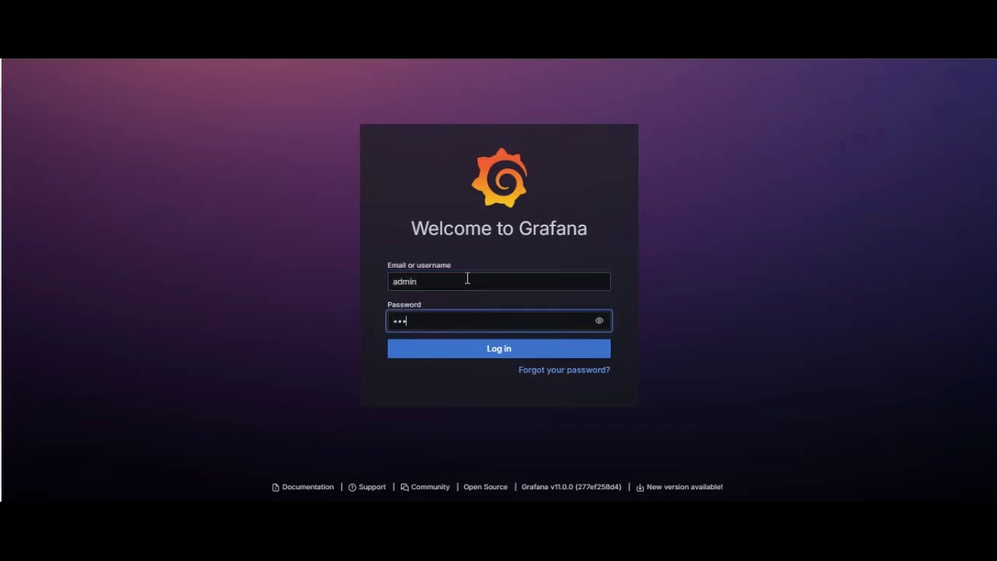
pyautogui.press('Return')
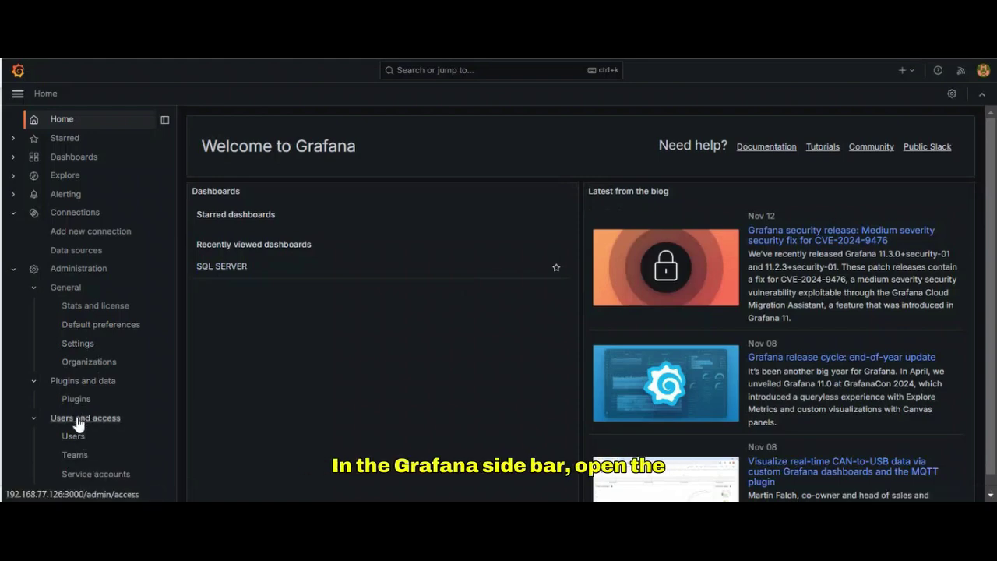
# Step: Open the Grafana data sources list
pyautogui.click(68, 250)
pyautogui.scroll(-10, 412, 316)
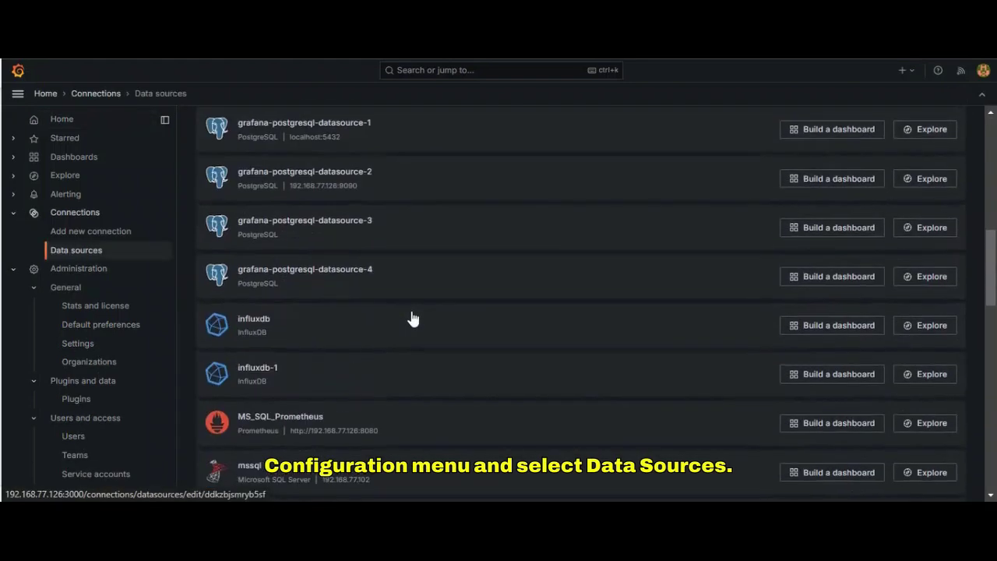
pyautogui.scroll(-10, 413, 320)
# Step: Save and test the SQL Server Connection data source
pyautogui.click(293, 244)
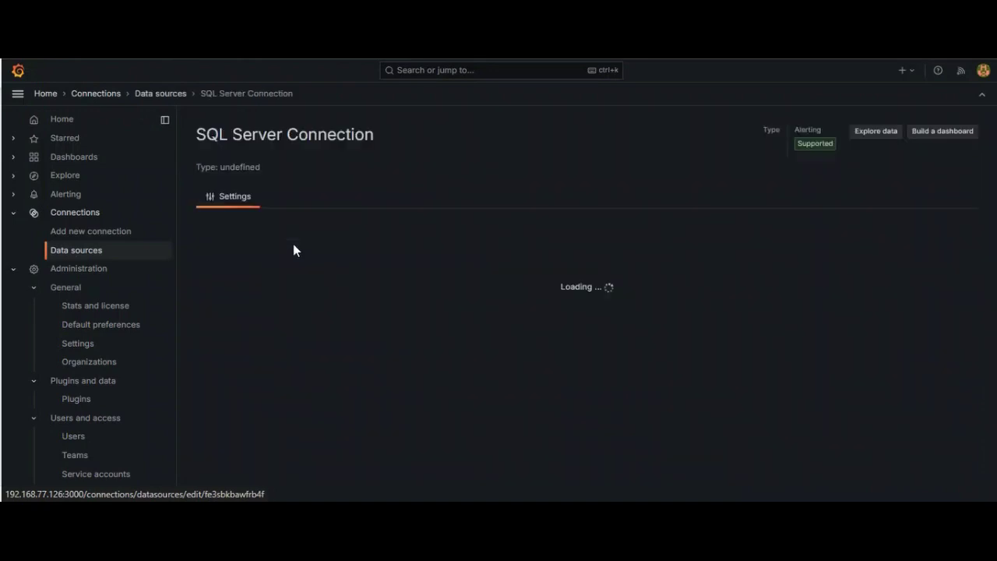
pyautogui.scroll(-4, 327, 297)
pyautogui.scroll(3, 324, 296)
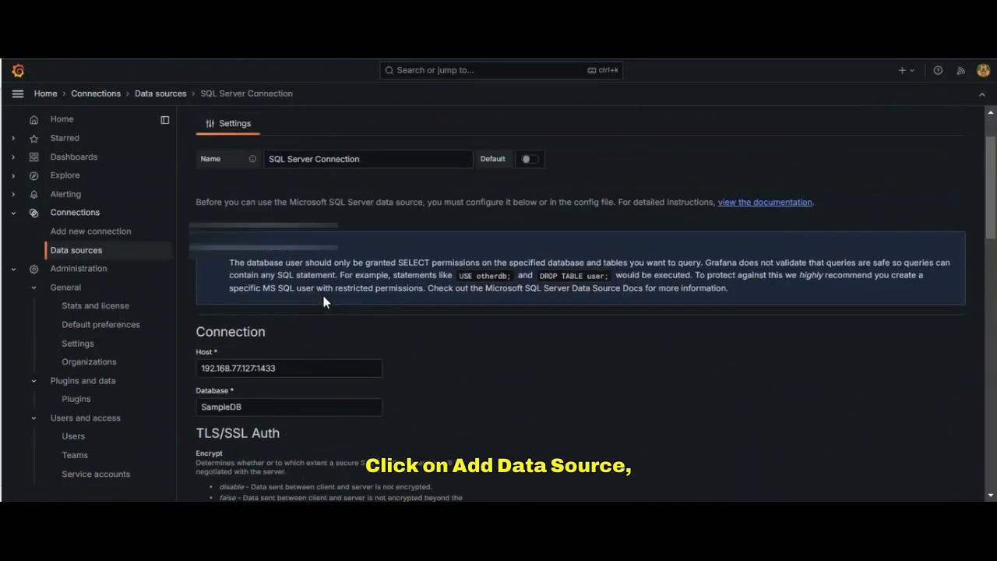
pyautogui.scroll(-4, 325, 302)
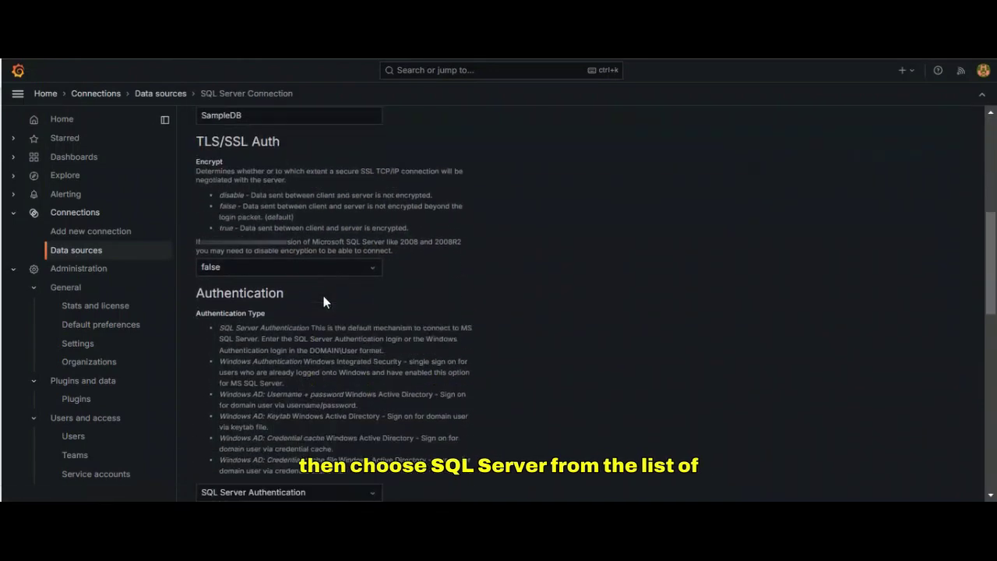
pyautogui.scroll(-4, 325, 303)
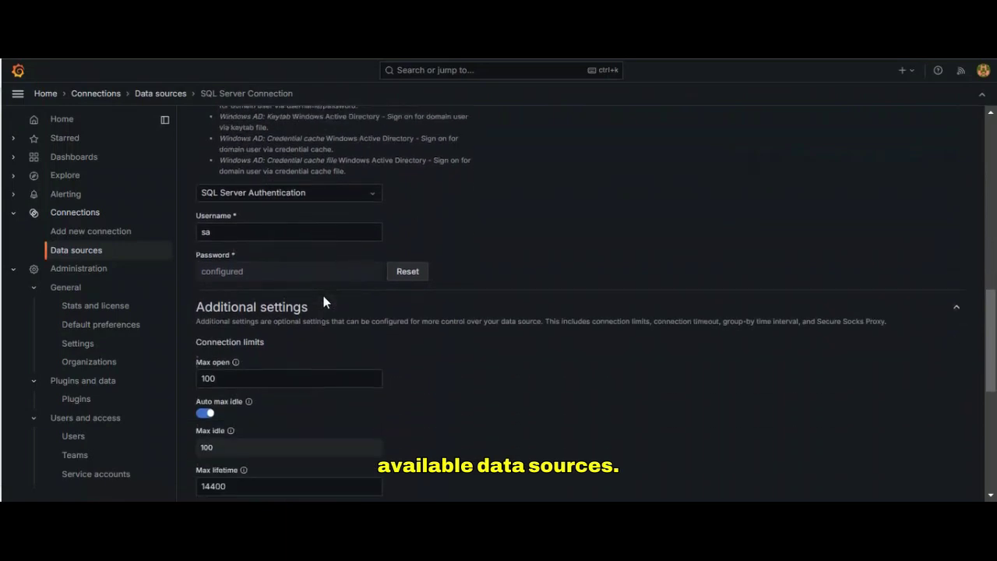
pyautogui.scroll(-5, 324, 303)
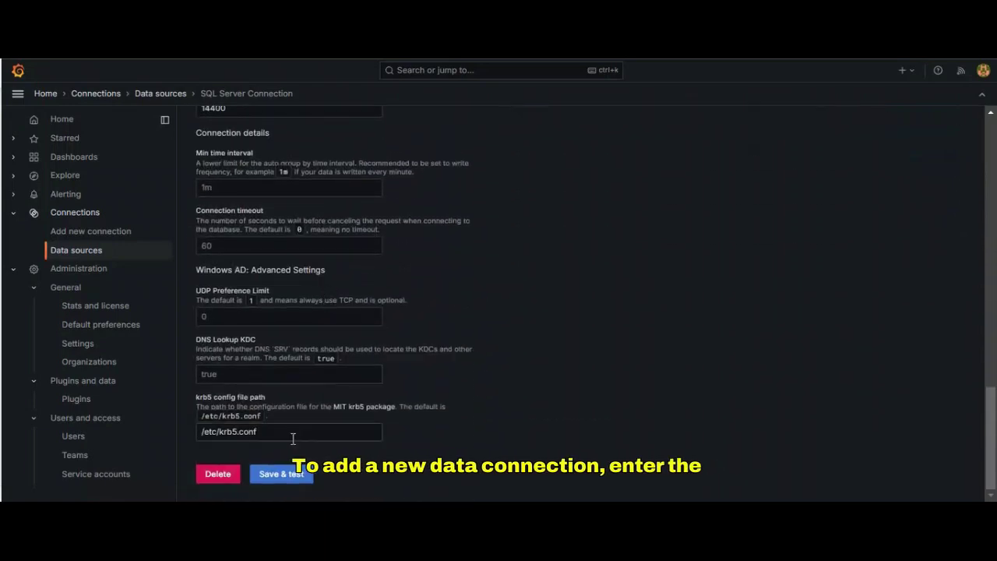
pyautogui.click(293, 478)
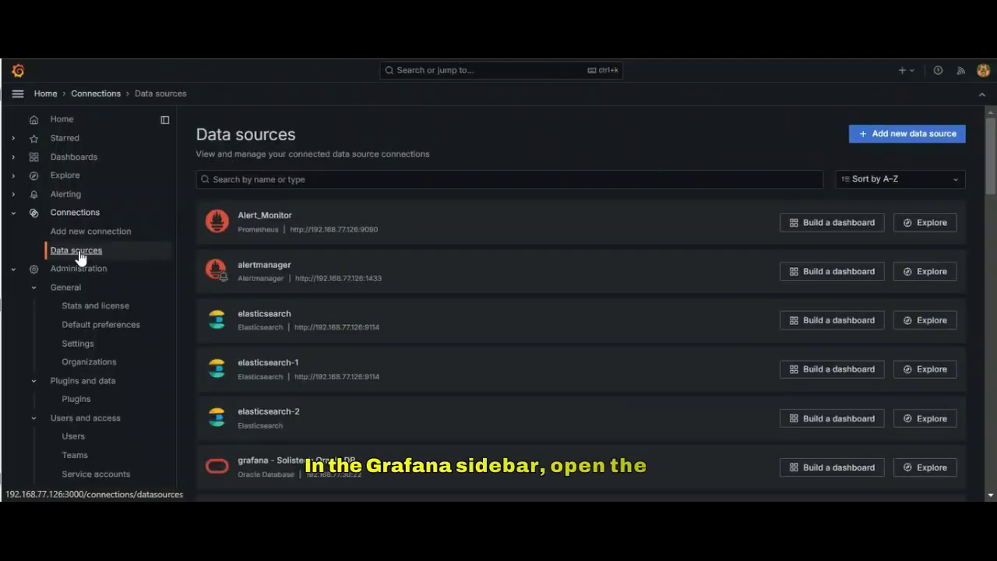
# Step: Add a Prometheus data source named prometheus-SQLserver
pyautogui.click(895, 149)
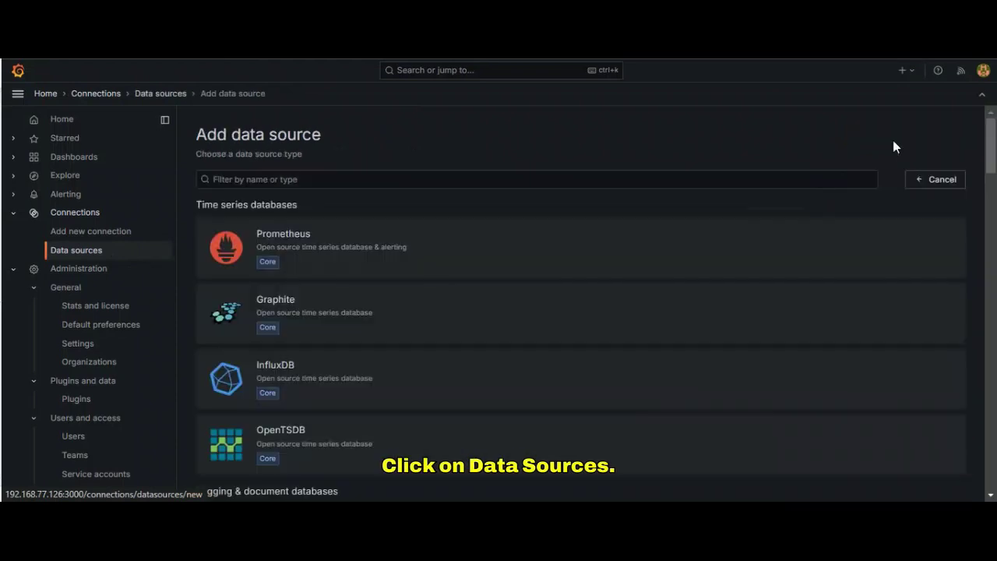
pyautogui.click(278, 242)
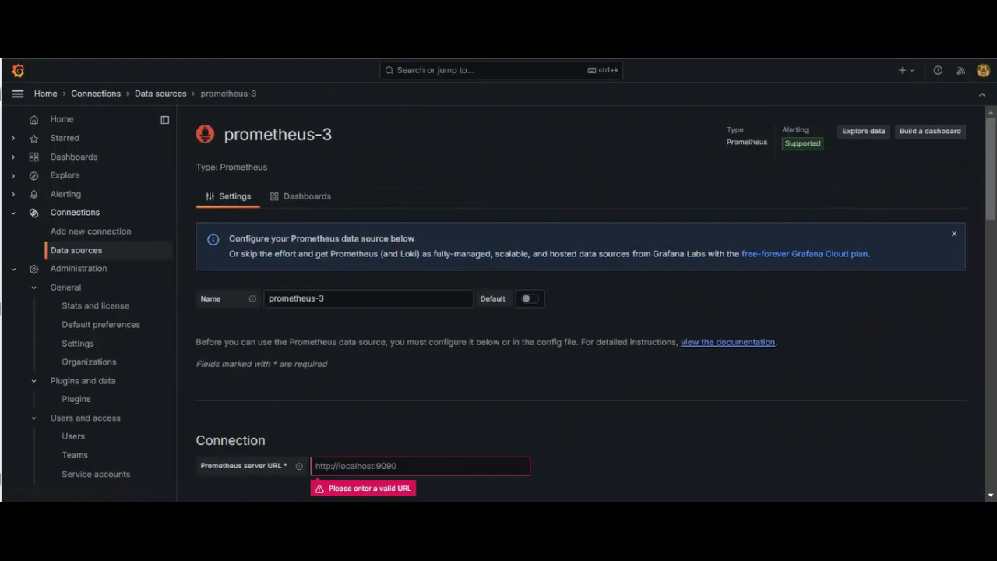
pyautogui.click(348, 301)
pyautogui.press('BackSpace')
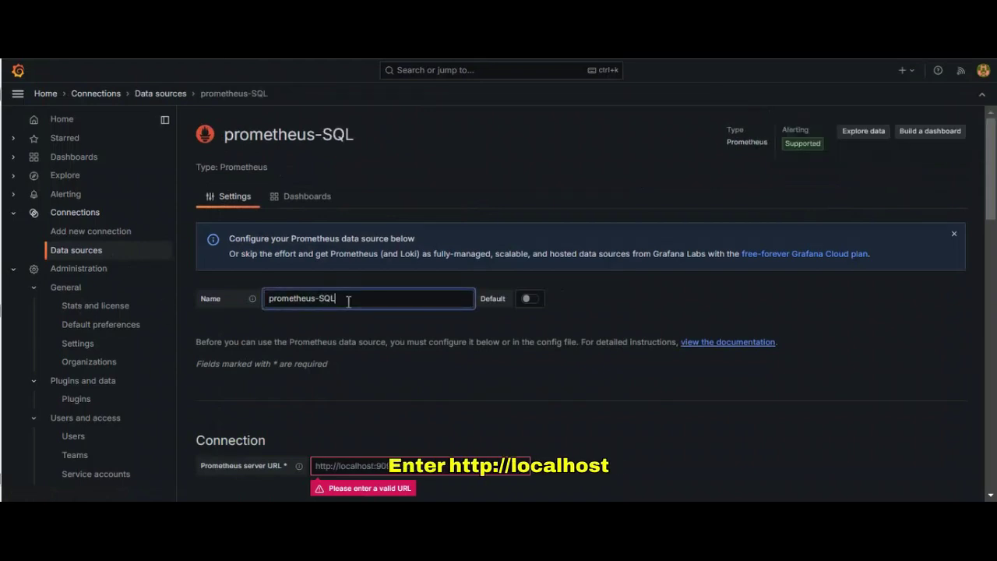
pyautogui.write('SQLserver')
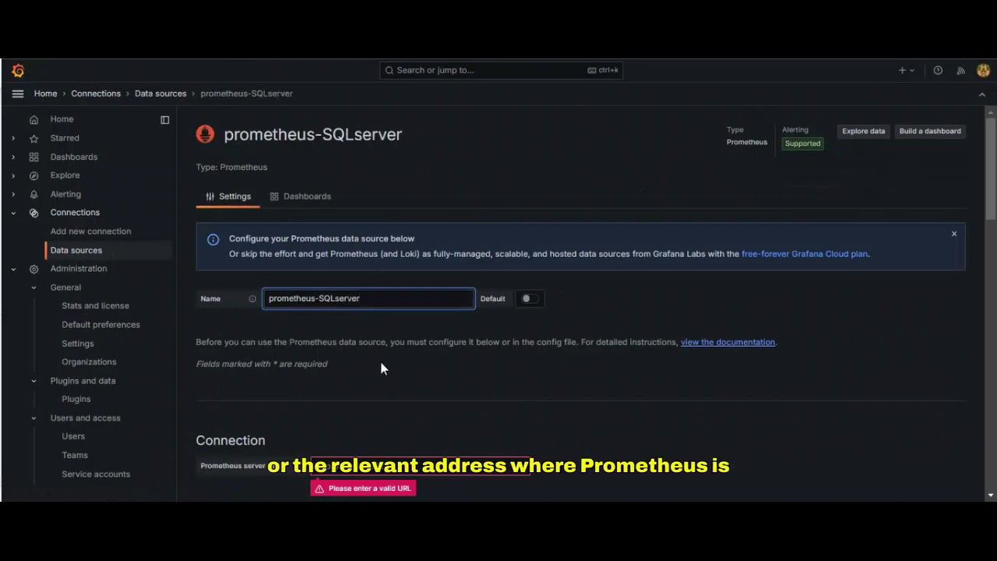
pyautogui.click(373, 464)
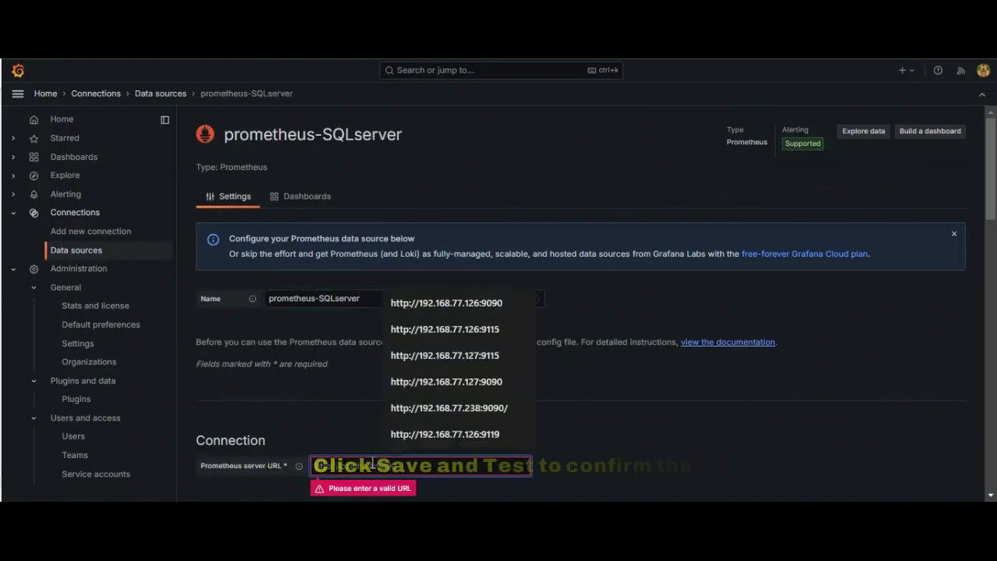
pyautogui.click(460, 310)
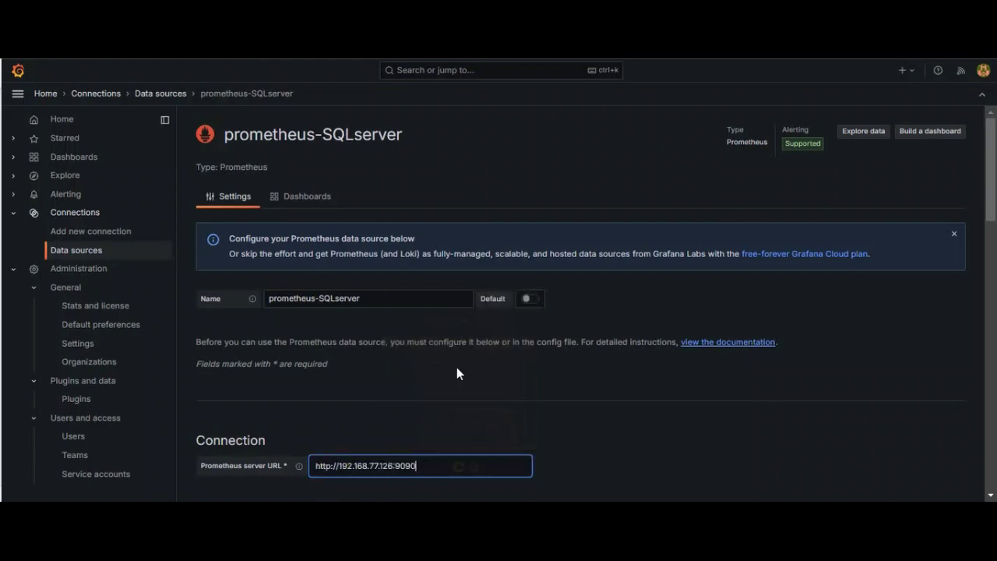
pyautogui.scroll(-2, 457, 371)
pyautogui.scroll(-15, 394, 411)
pyautogui.scroll(-1, 395, 410)
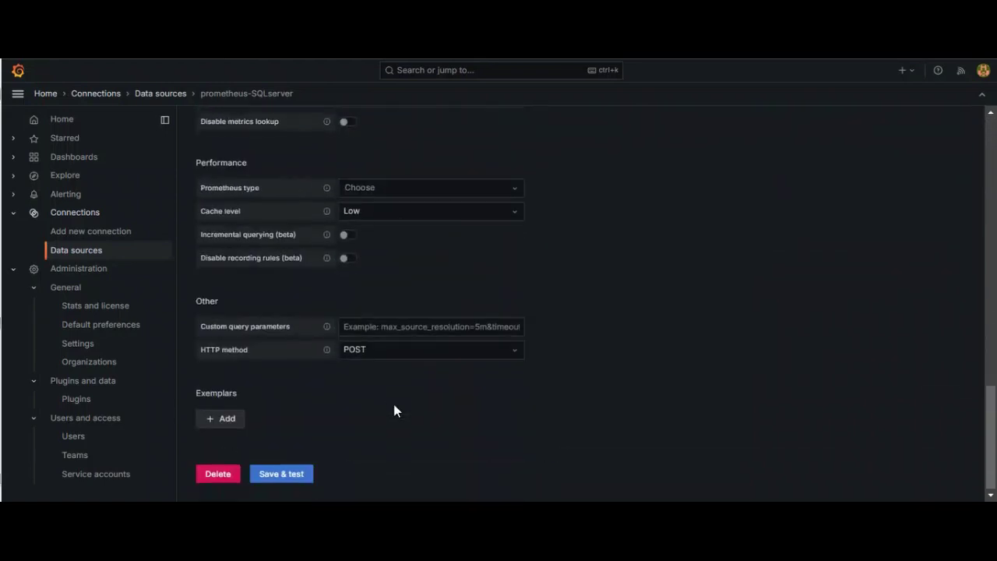
pyautogui.click(290, 477)
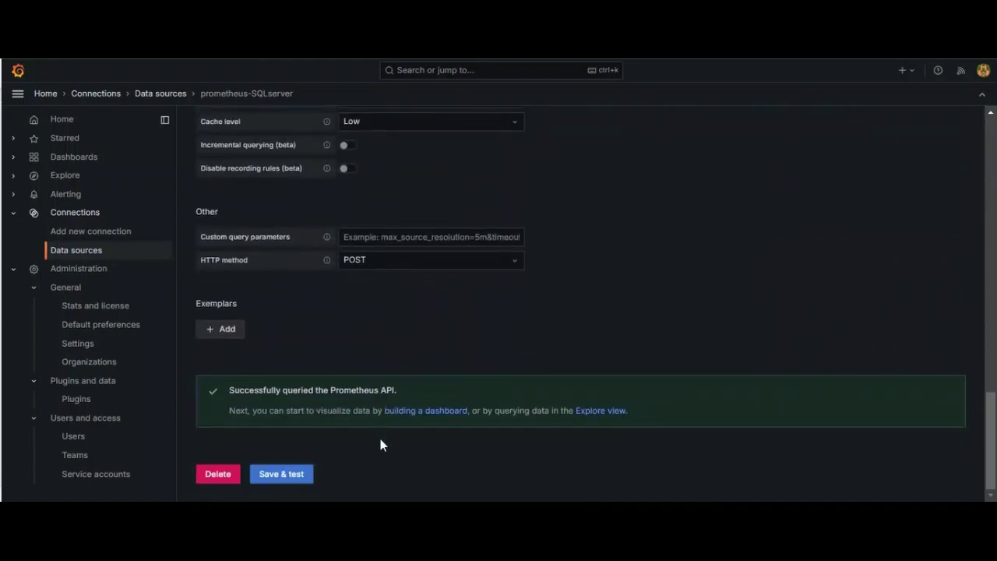
# Step: Upload the SQL SERVER-1PLACE-Monitoring JSON from the SQL Server folder into Grafana's dashboard import
pyautogui.click(80, 162)
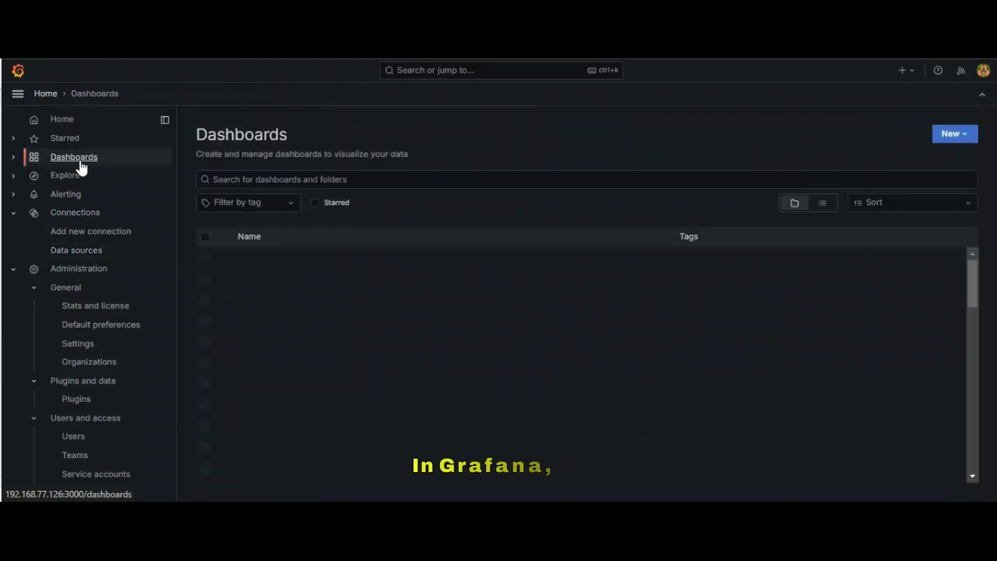
pyautogui.click(968, 140)
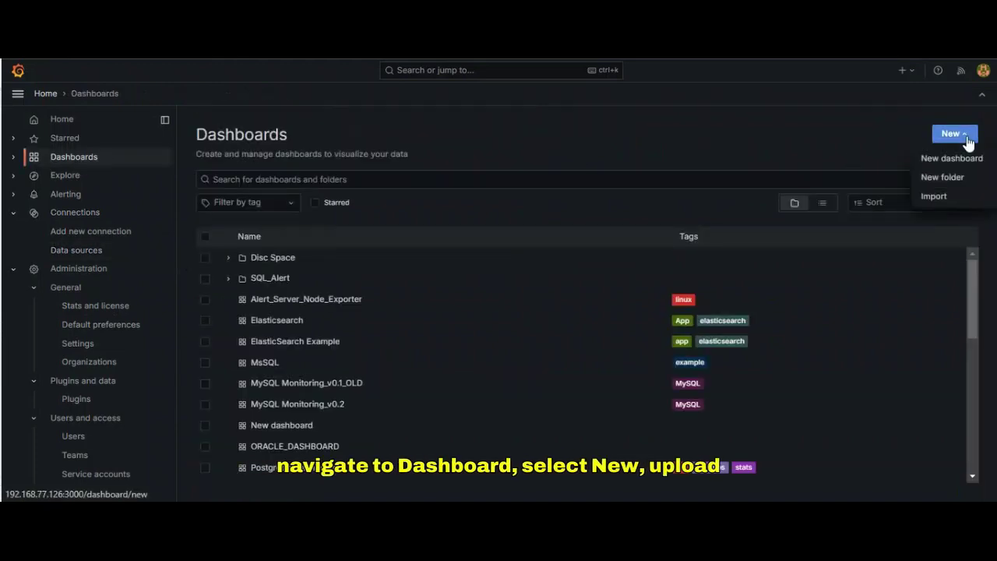
pyautogui.click(956, 197)
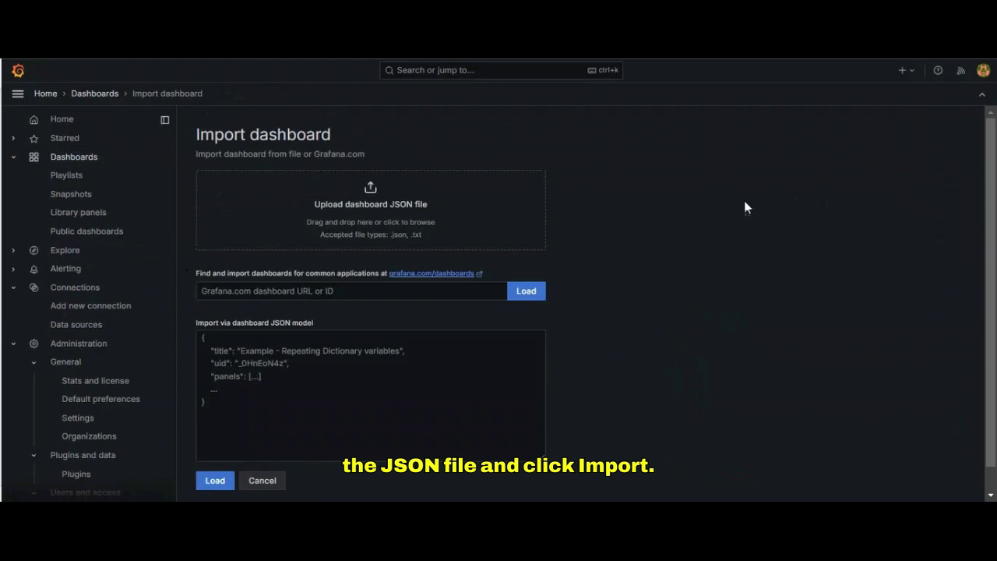
pyautogui.click(350, 204)
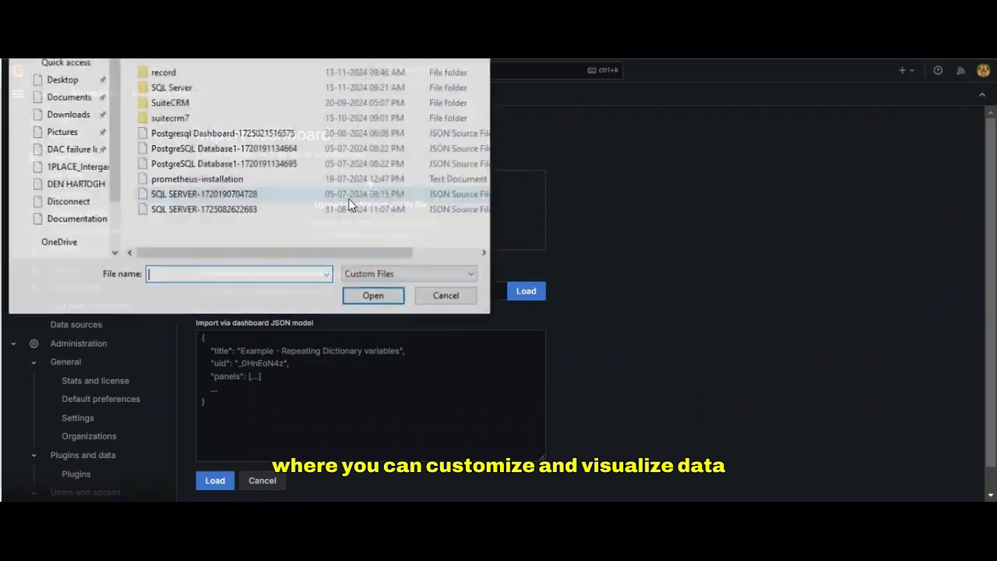
pyautogui.doubleClick(196, 89)
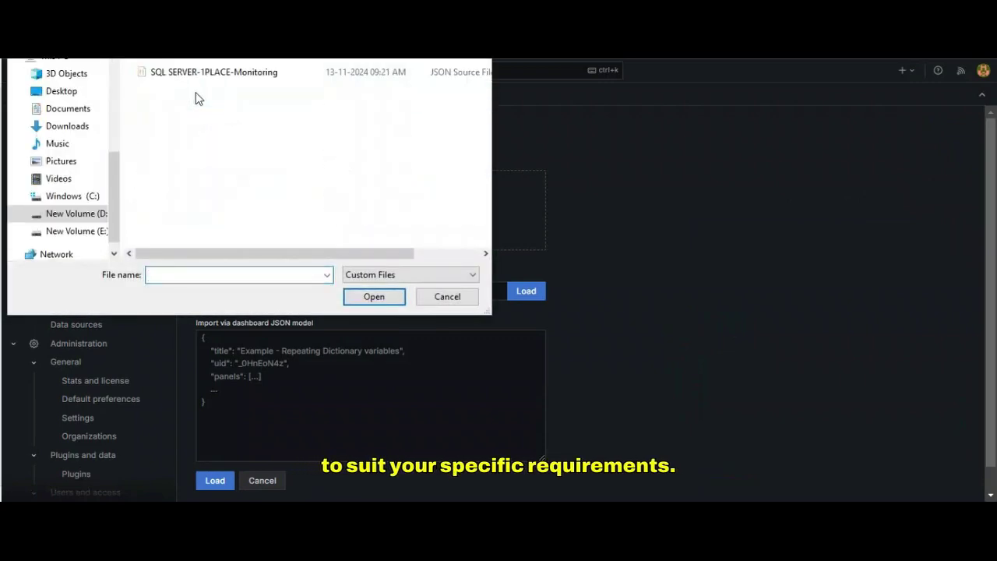
pyautogui.click(216, 72)
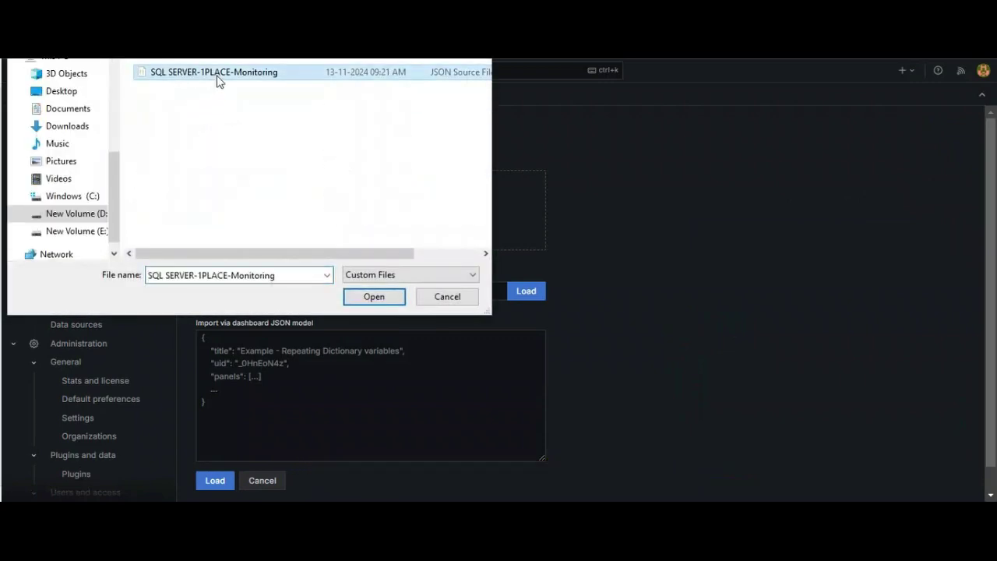
pyautogui.click(367, 300)
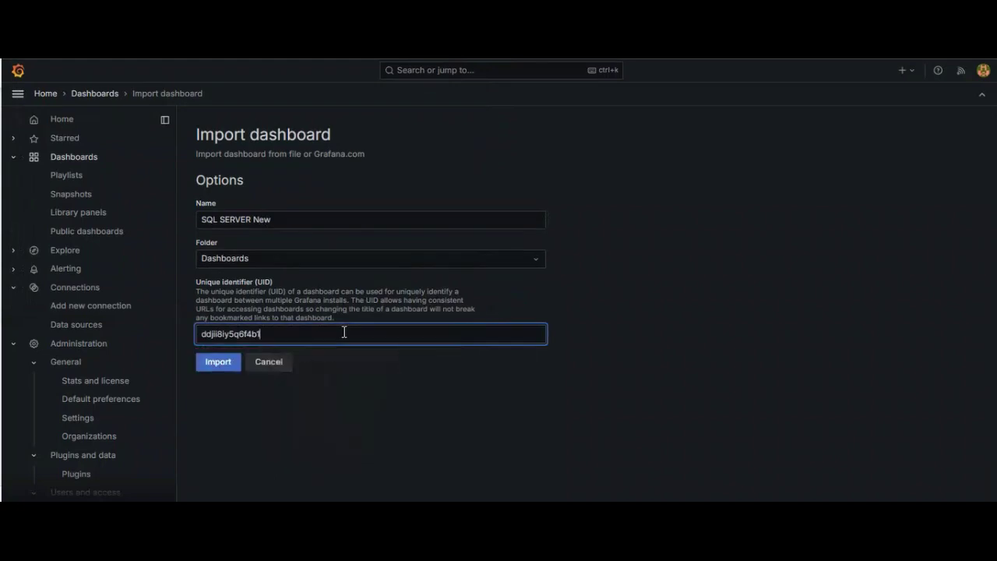
# Step: Import the uploaded dashboard into Grafana as SQL SERVER New
pyautogui.click(331, 372)
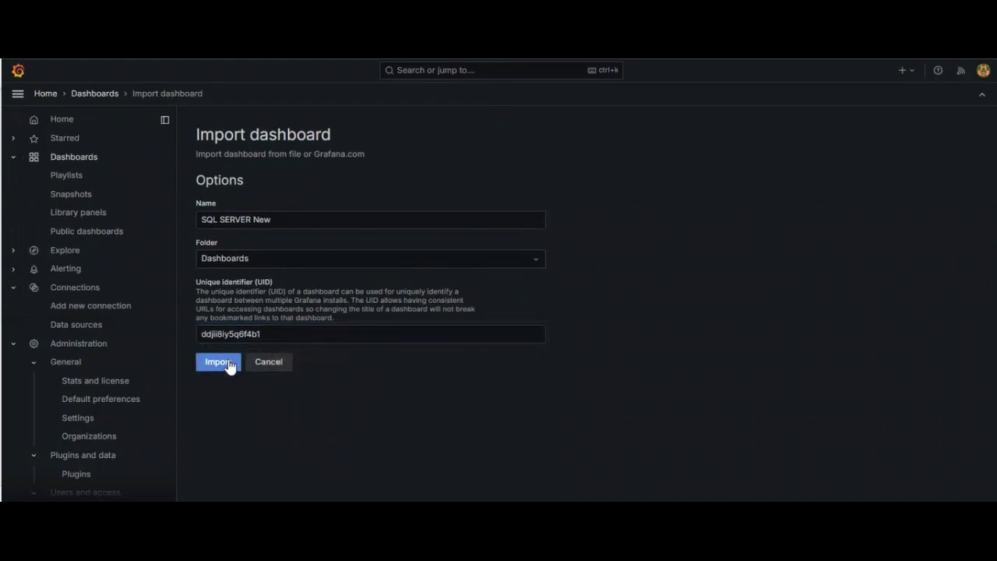
pyautogui.click(229, 364)
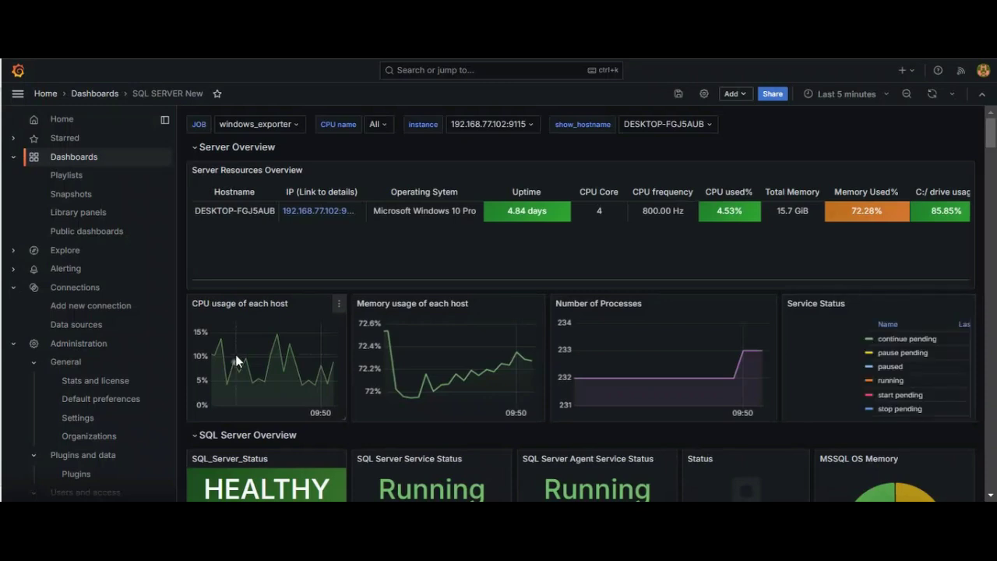
pyautogui.moveTo(235, 354)
pyautogui.scroll(-3, 239, 352)
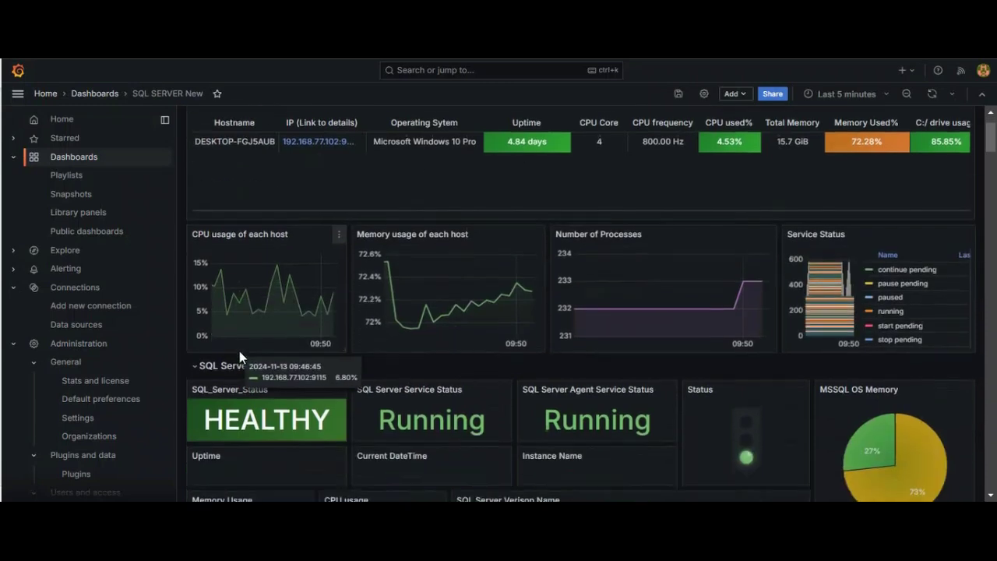
pyautogui.scroll(-2, 241, 352)
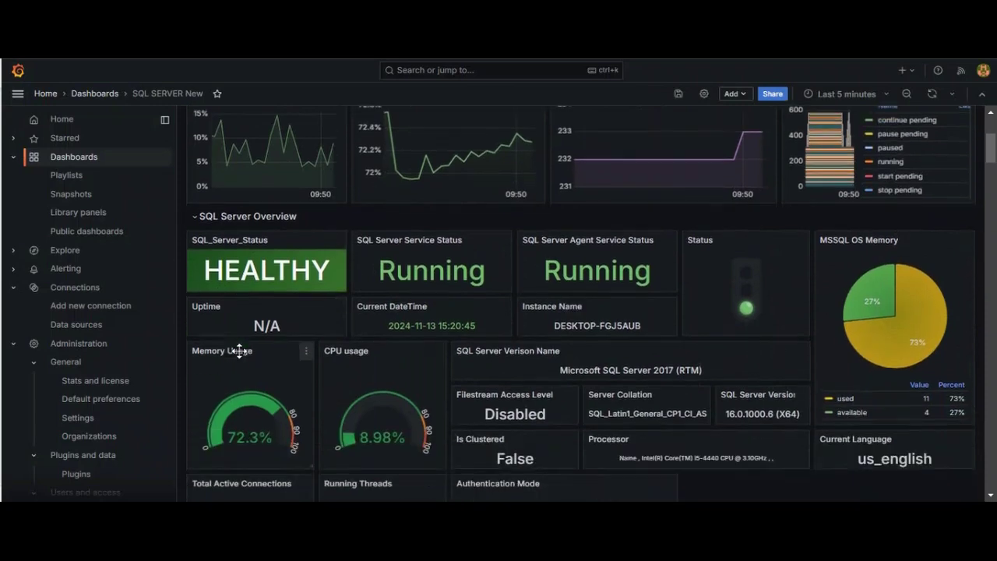
pyautogui.scroll(-5, 239, 350)
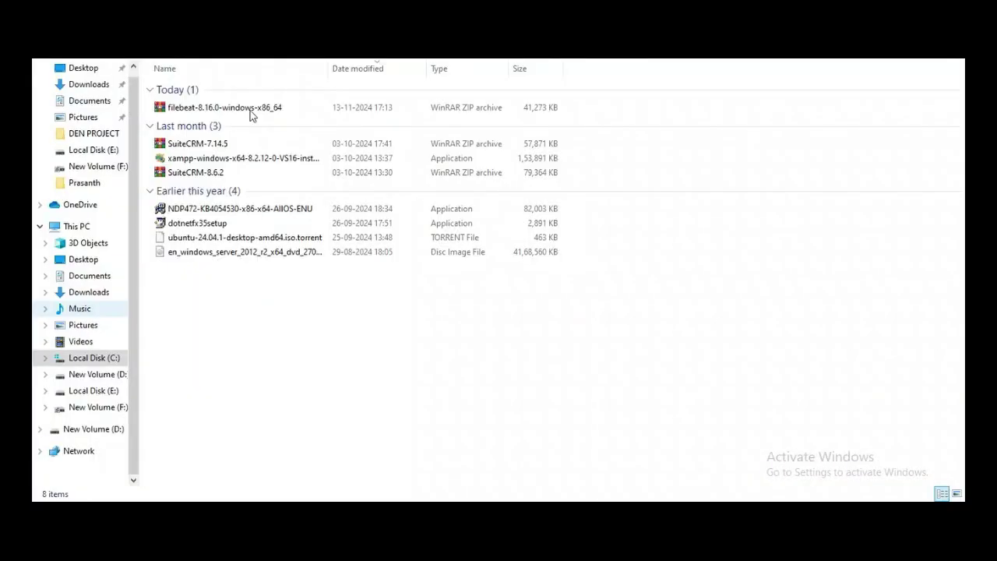
# Step: Extract the filebeat zip archive into the current folder
pyautogui.click(251, 111)
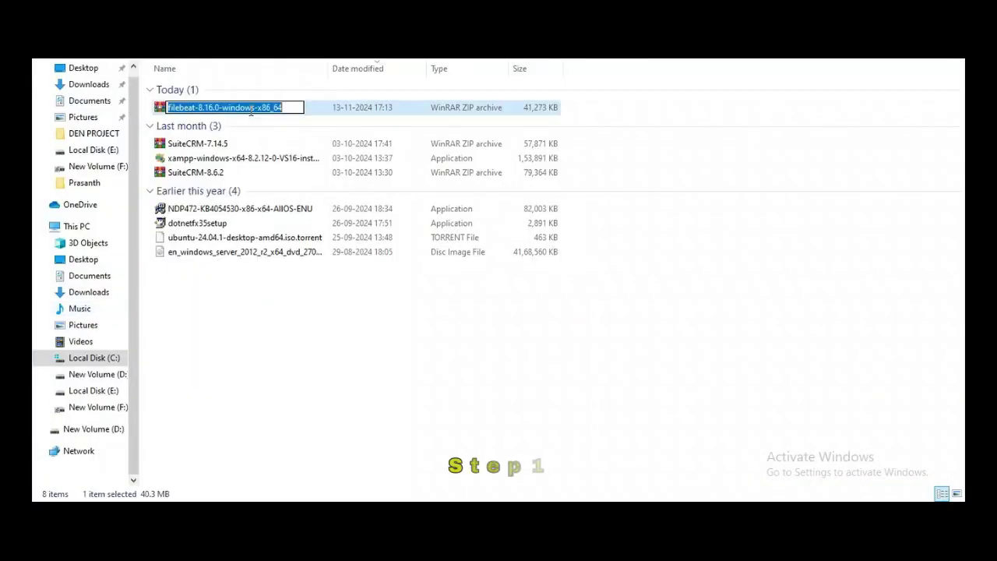
pyautogui.click(312, 110)
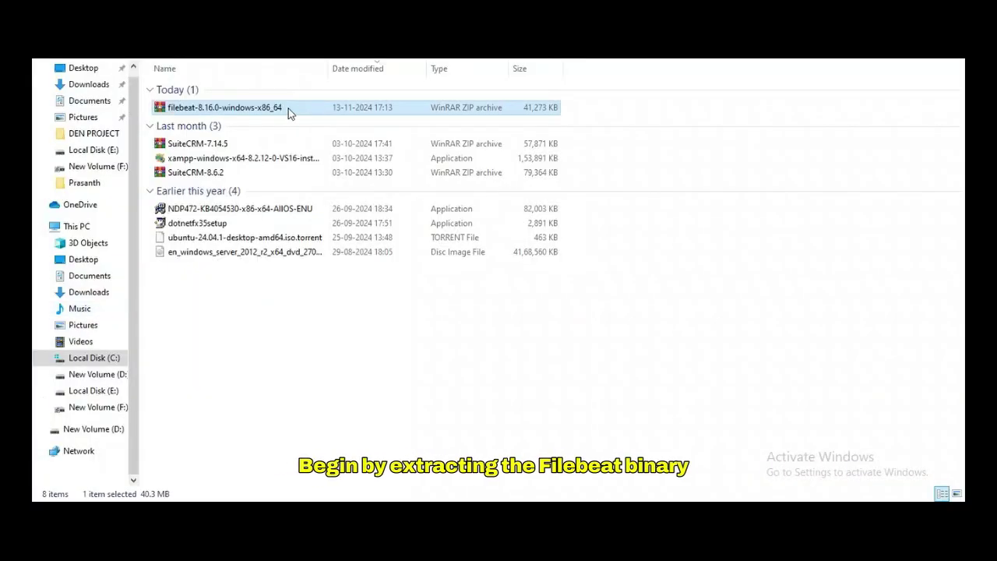
pyautogui.rightClick(289, 111)
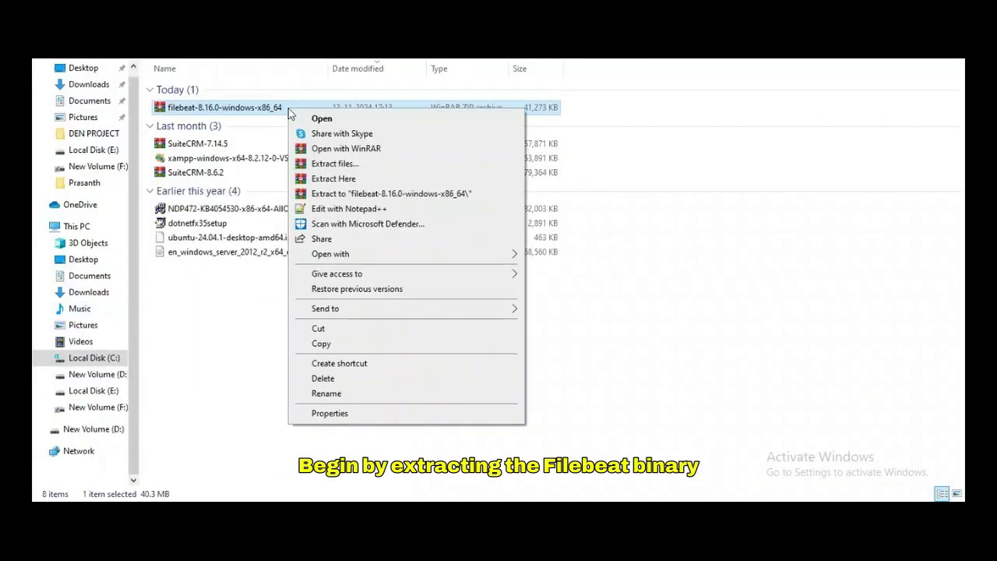
pyautogui.click(332, 178)
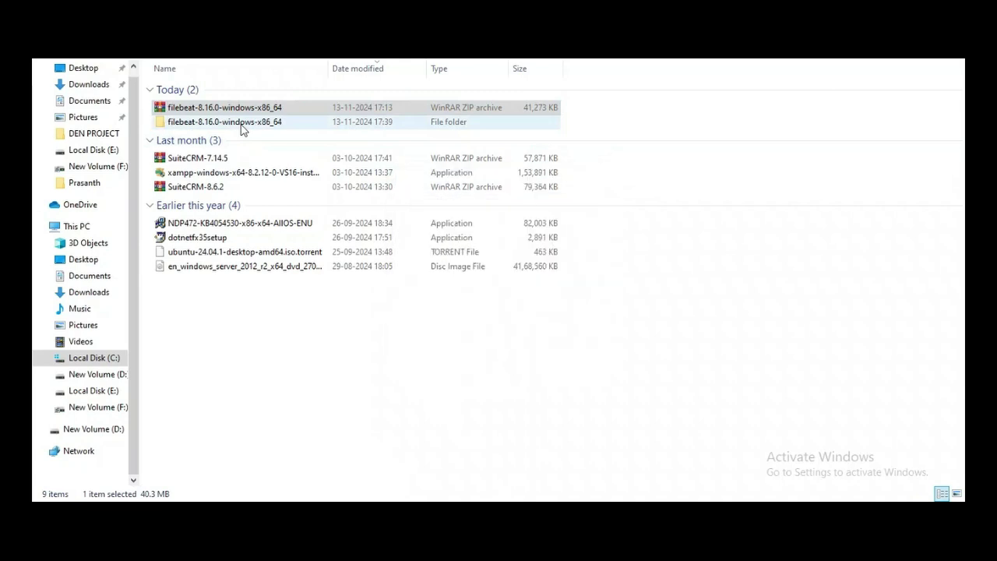
# Step: Rename the extracted filebeat folder to Filebeat, then browse to Local Disk (C:)
pyautogui.click(242, 123)
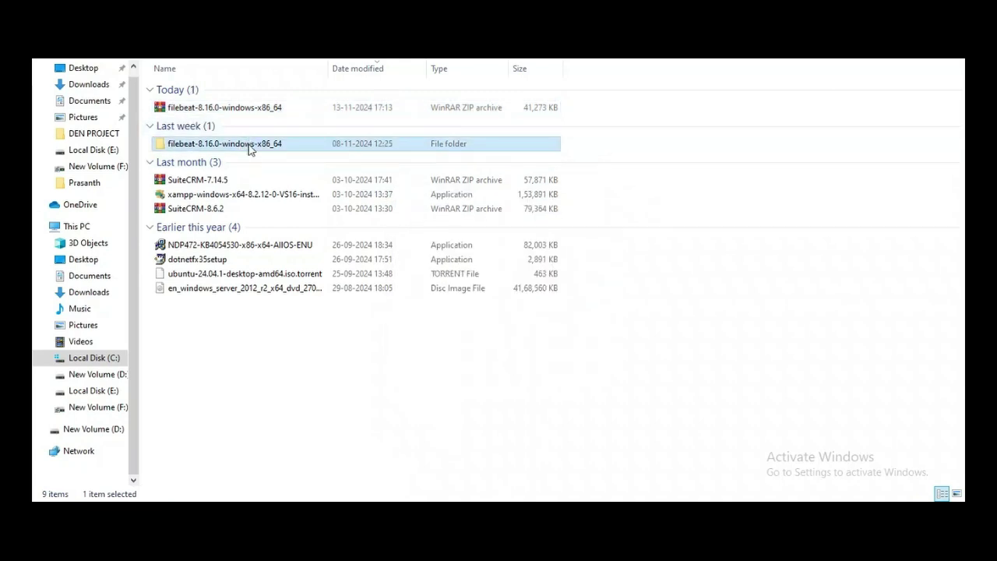
pyautogui.rightClick(250, 148)
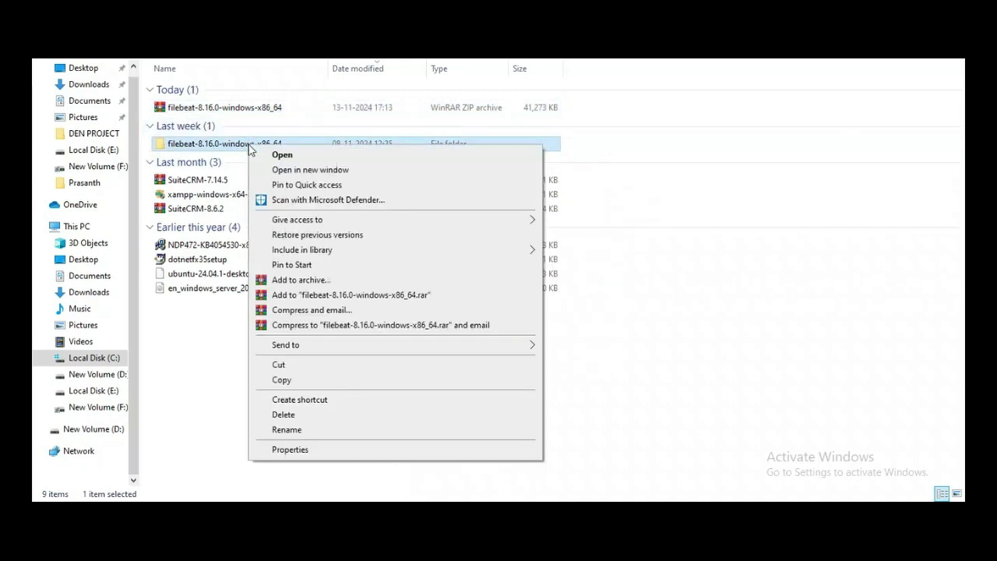
pyautogui.click(287, 430)
pyautogui.press('BackSpace')
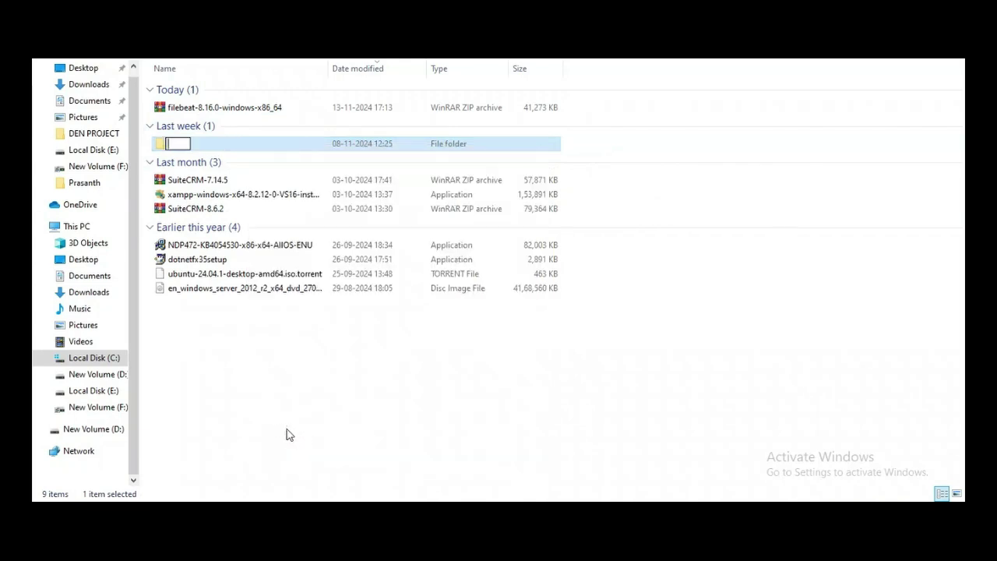
pyautogui.write('Filebeat')
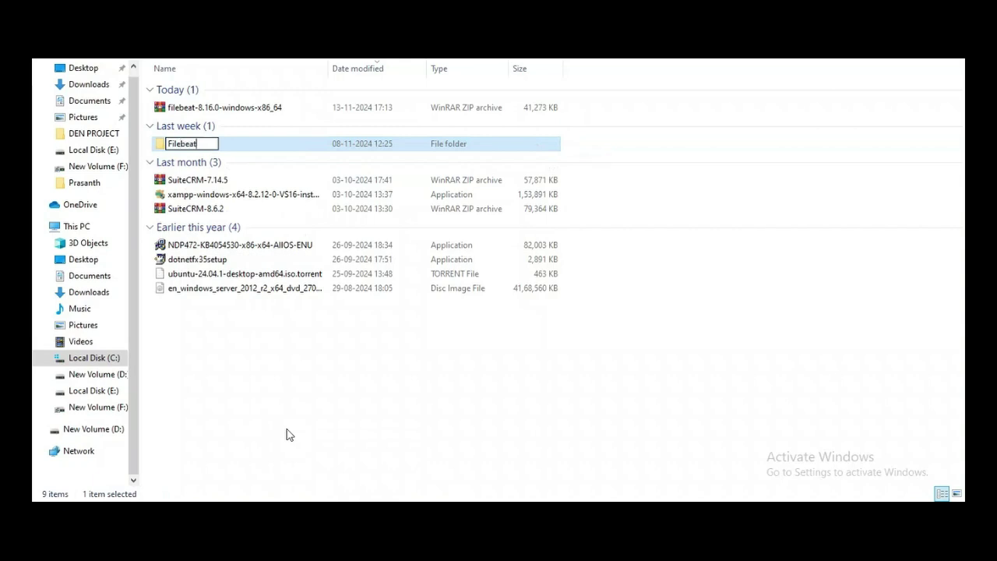
pyautogui.press('Return')
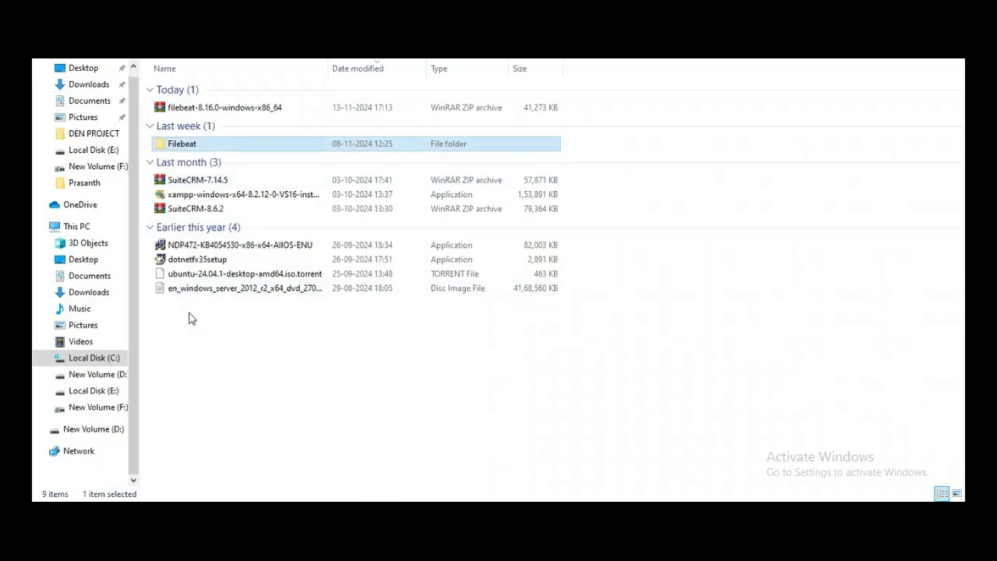
pyautogui.click(114, 357)
# Step: Paste the Filebeat folder into C:\Program Files, granting administrator permission
pyautogui.click(210, 221)
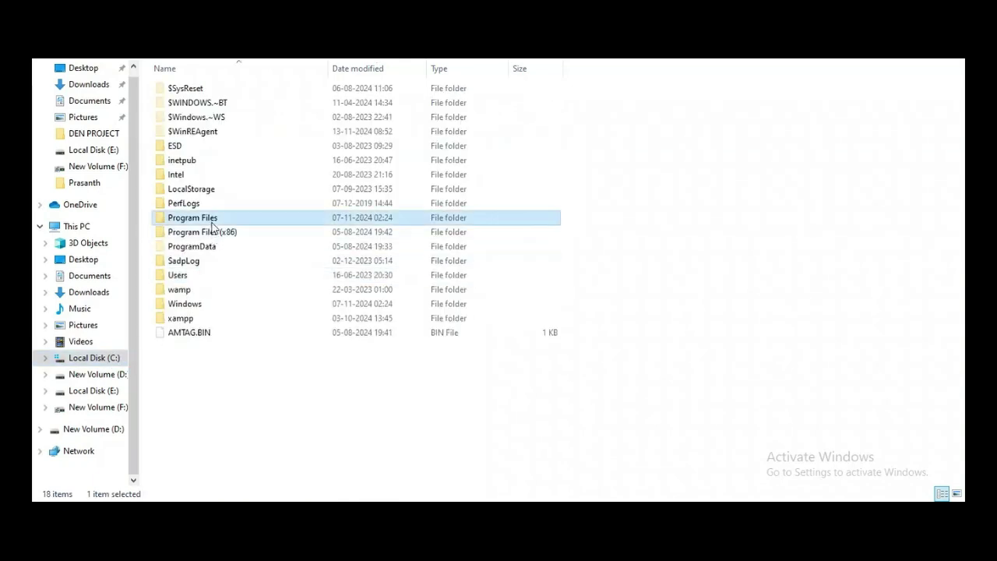
pyautogui.doubleClick(210, 221)
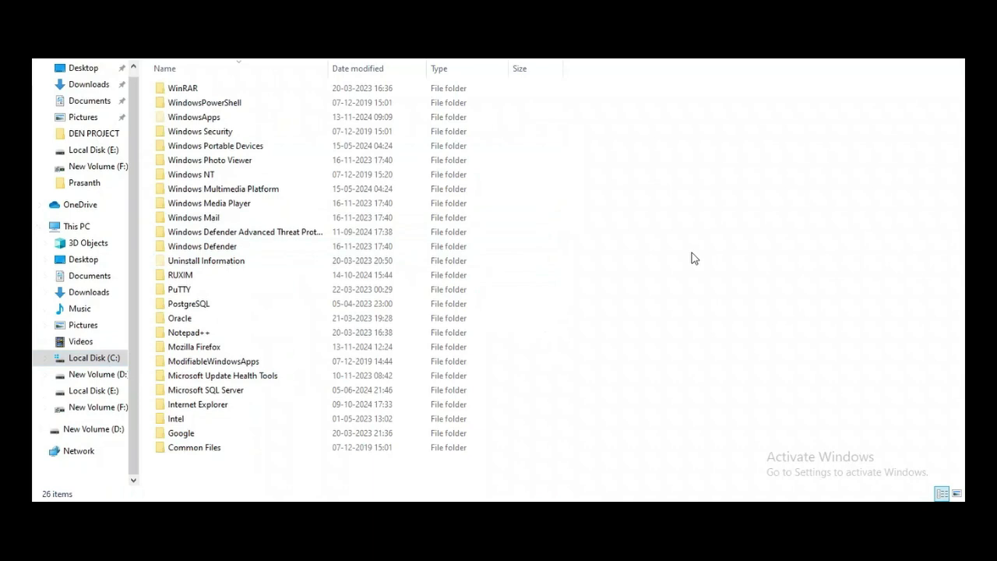
pyautogui.hotkey('ctrl', 'v')
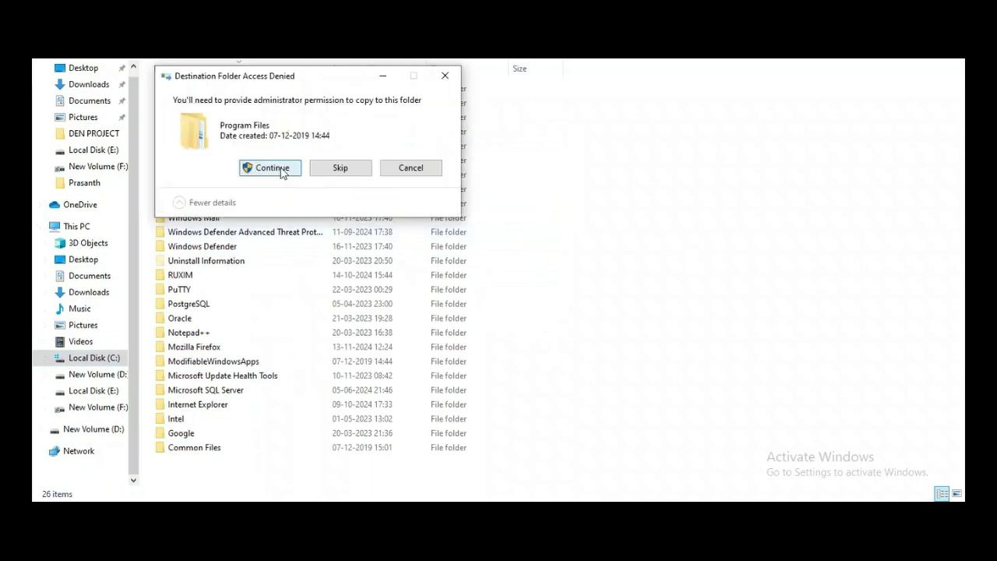
pyautogui.click(282, 168)
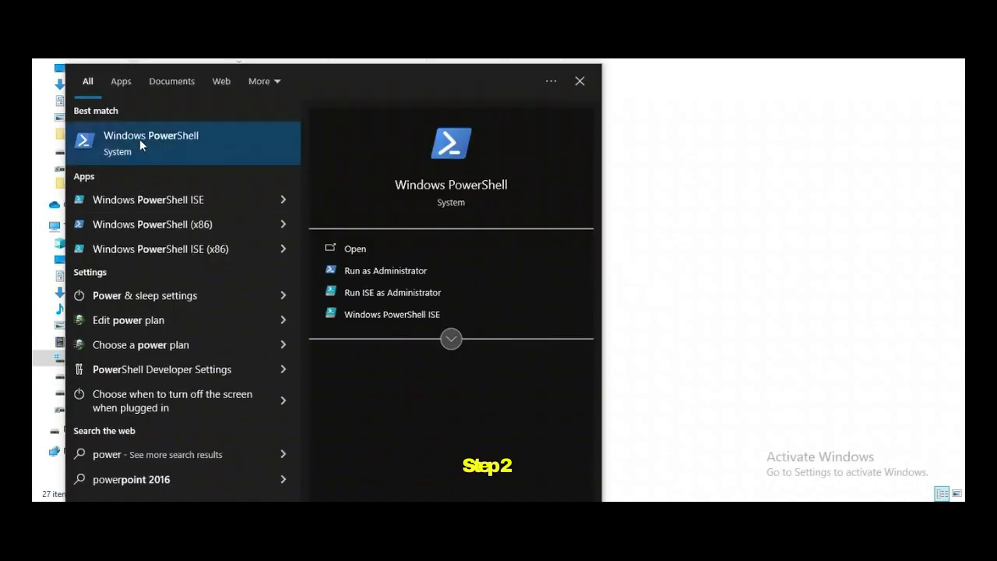
# Step: Run install-service-filebeat.ps1 in an administrator PowerShell ISE to register the filebeat service
pyautogui.rightClick(147, 201)
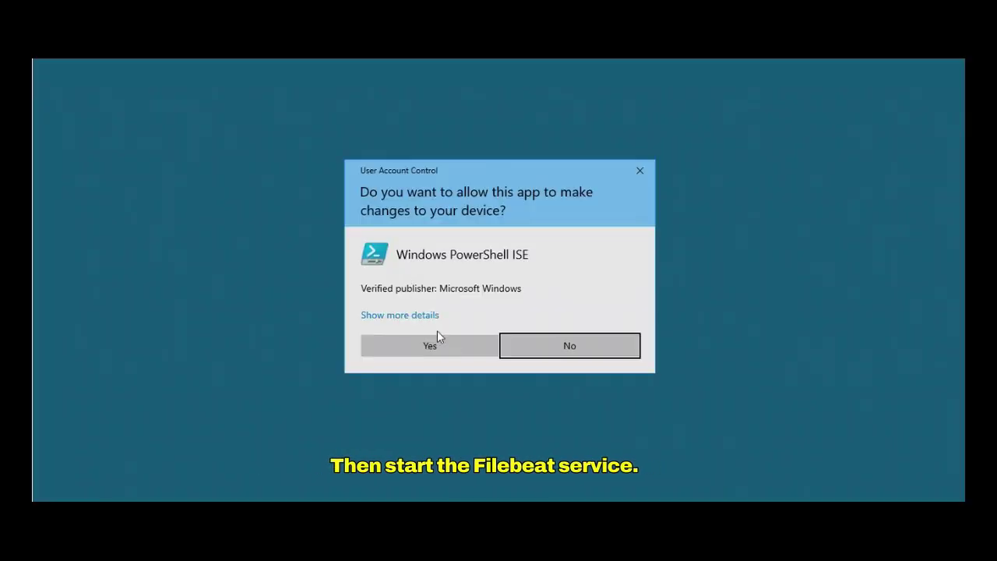
pyautogui.click(437, 335)
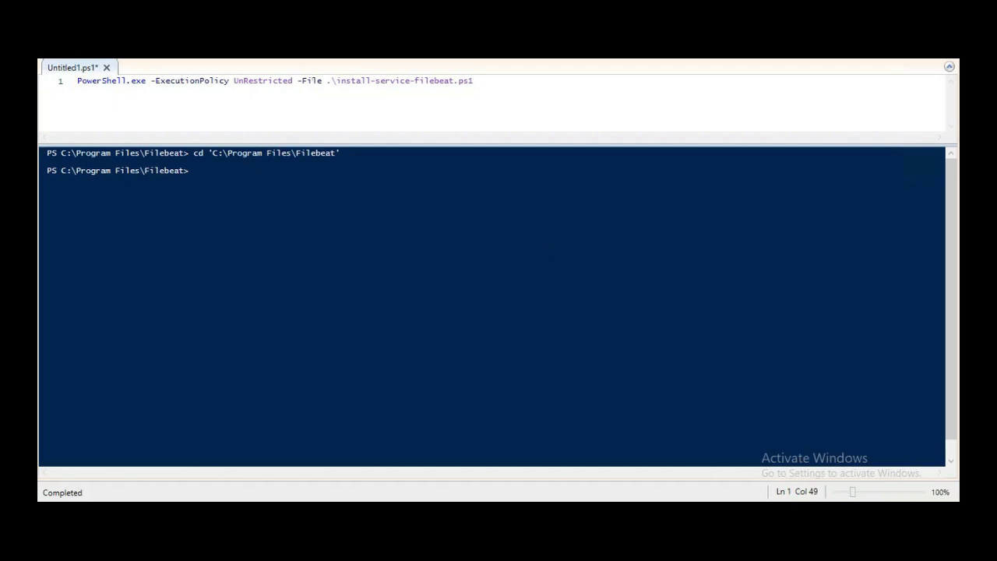
pyautogui.press('F5')
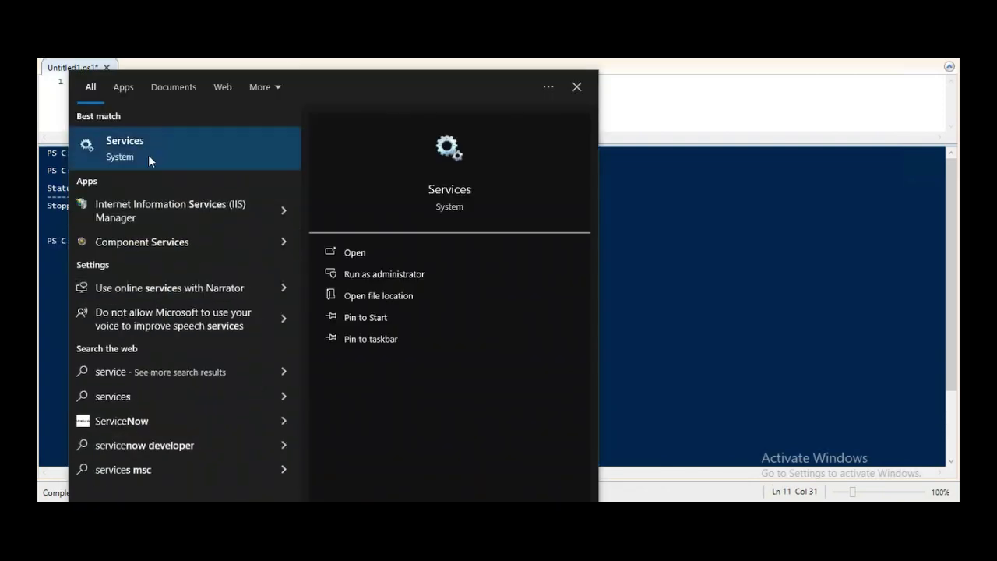
# Step: Start the filebeat service from the Services console
pyautogui.click(148, 154)
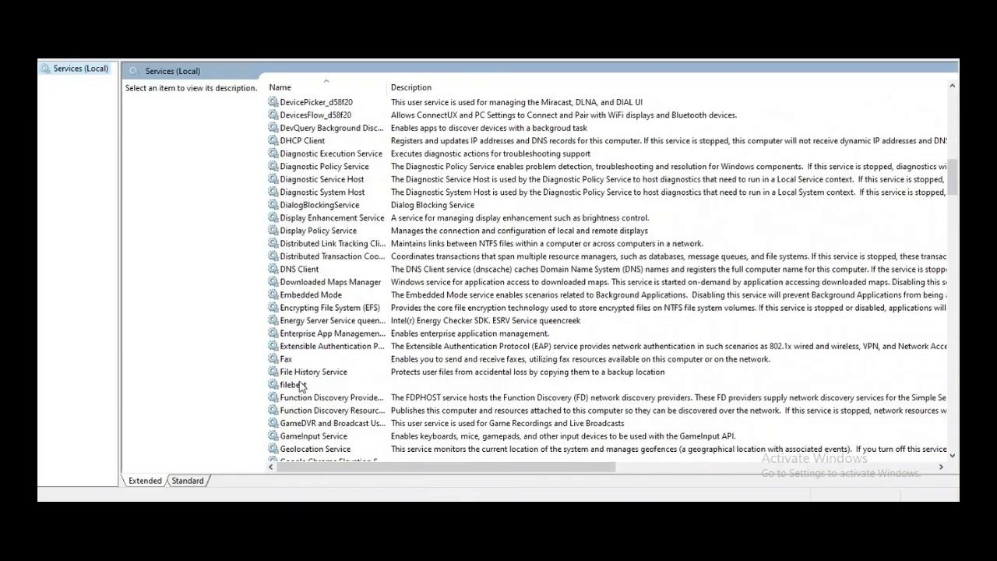
pyautogui.click(300, 386)
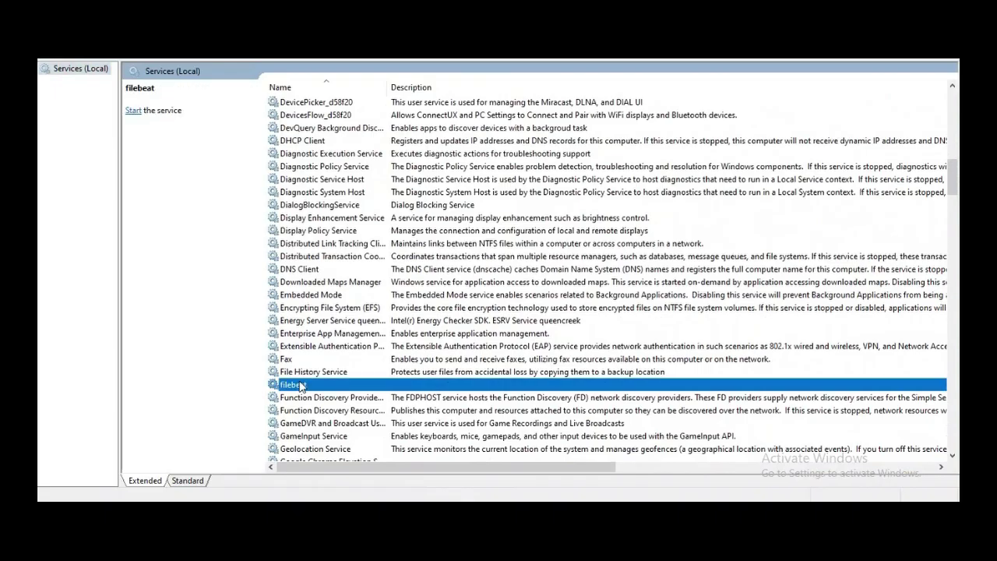
pyautogui.click(138, 113)
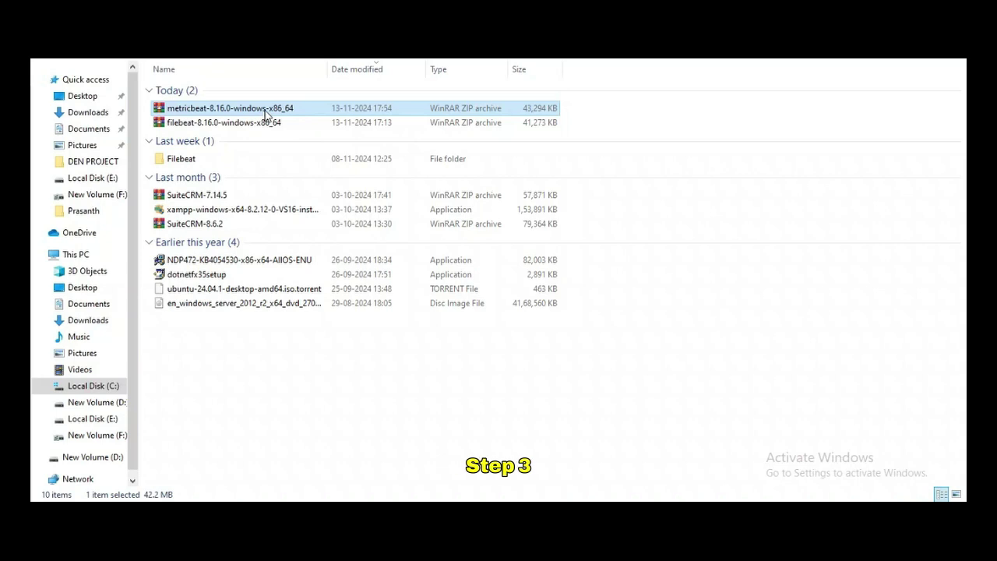
# Step: Extract the metricbeat-8.16.0-windows-x86_64 zip into the current folder
pyautogui.rightClick(266, 113)
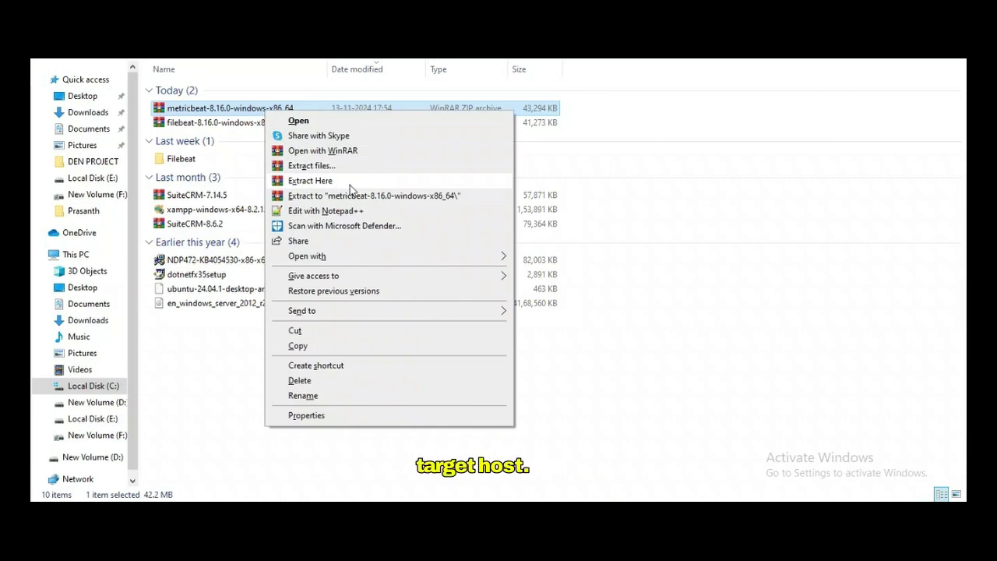
pyautogui.click(350, 181)
pyautogui.click(349, 190)
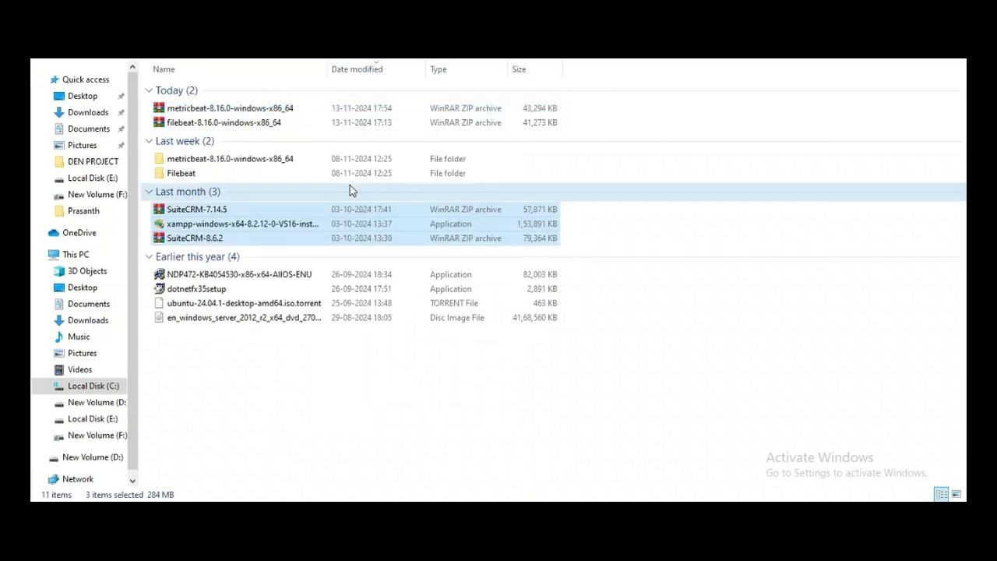
# Step: Rename the extracted metricbeat folder to Metricbeat
pyautogui.click(265, 166)
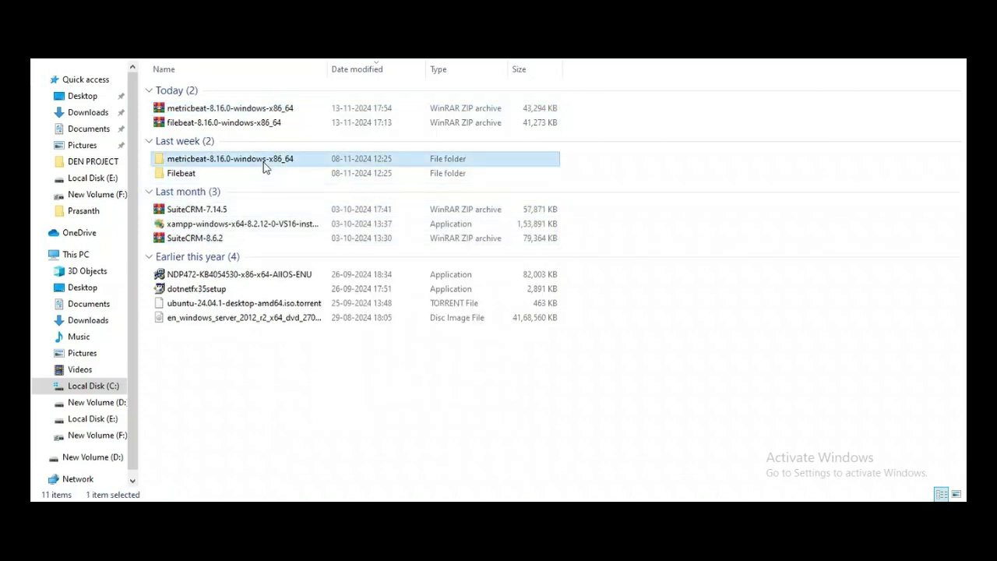
pyautogui.rightClick(265, 166)
pyautogui.click(302, 448)
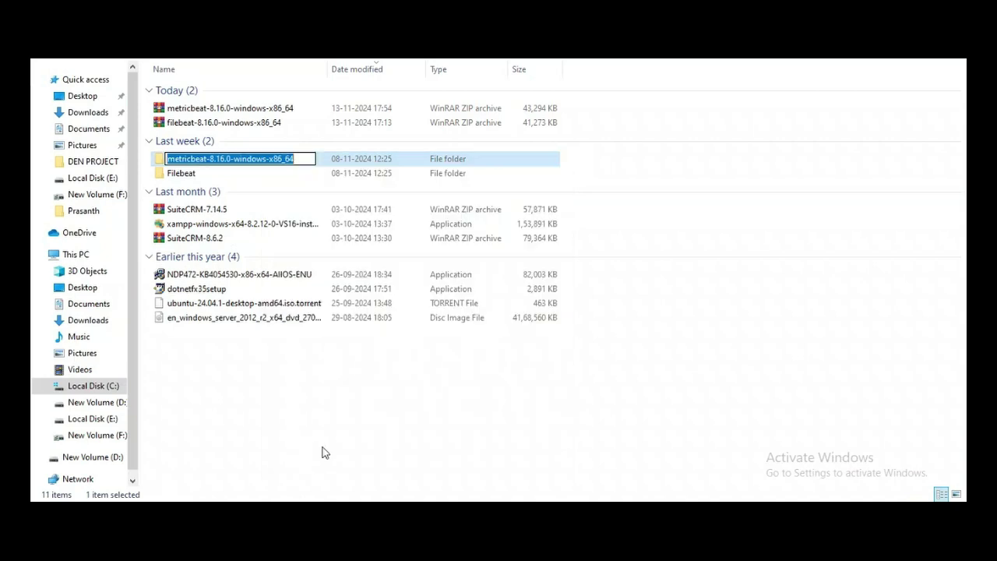
pyautogui.press('BackSpace')
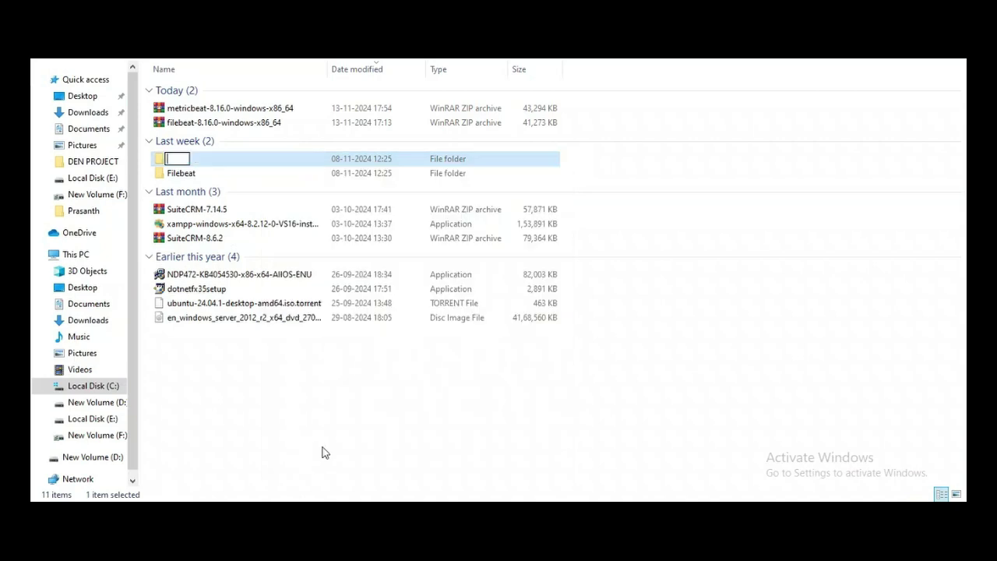
pyautogui.write('MetricBeat')
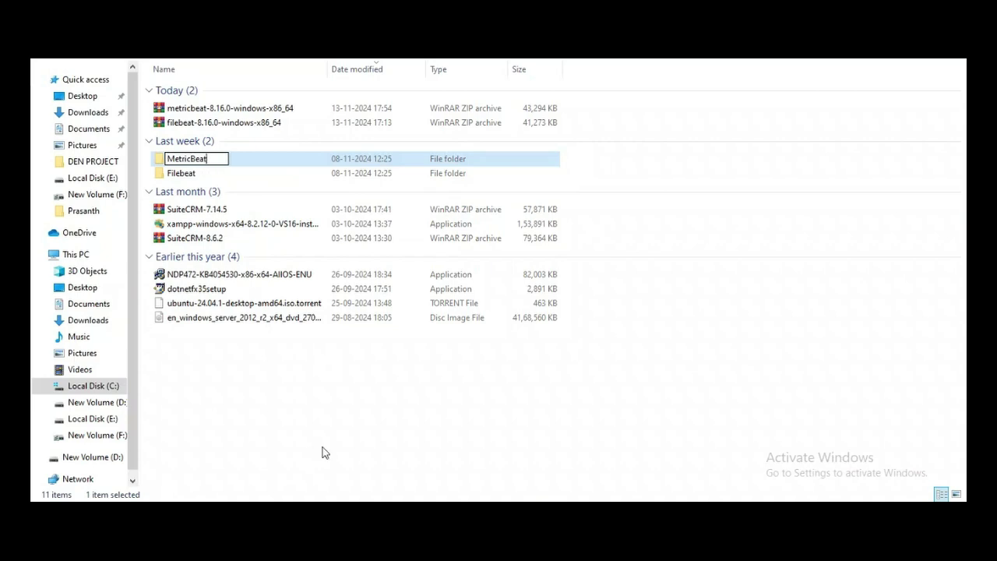
pyautogui.press('BackSpace')
pyautogui.press('BackSpace')
pyautogui.press('BackSpace')
pyautogui.write('beat')
pyautogui.press('Return')
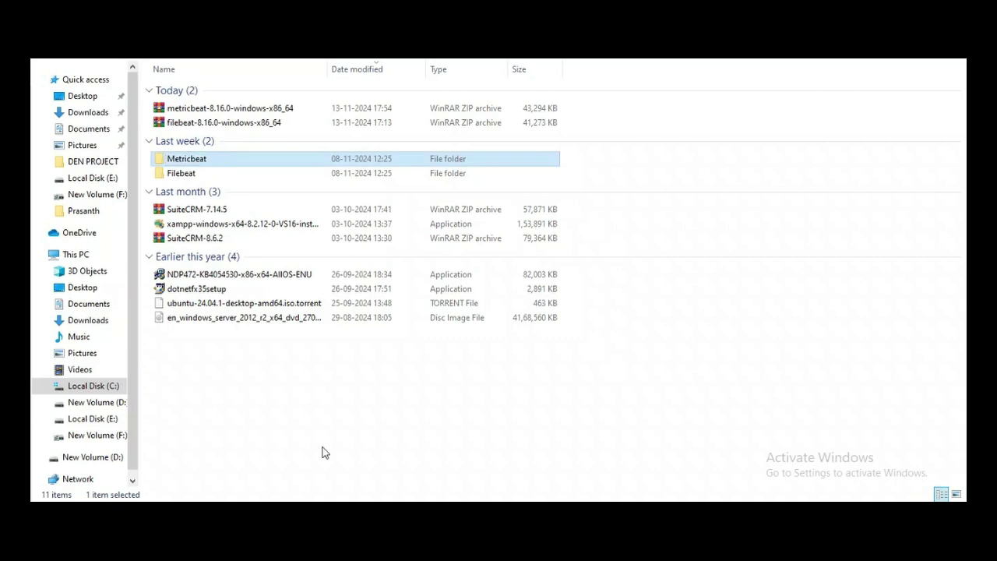
pyautogui.click(263, 163)
pyautogui.click(281, 160)
# Step: Paste the Metricbeat folder into C:\Program Files, granting administrator permission
pyautogui.click(101, 393)
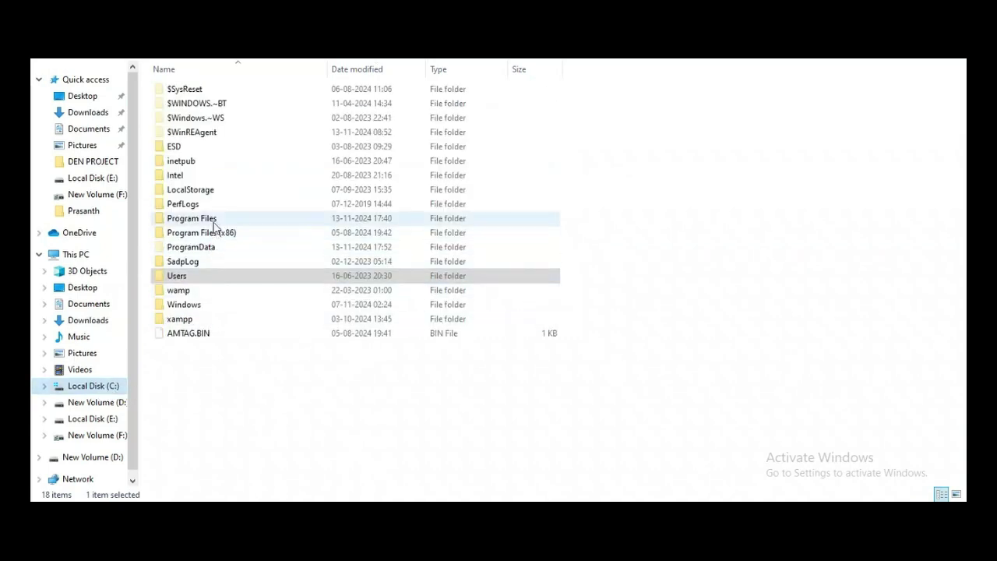
pyautogui.doubleClick(199, 219)
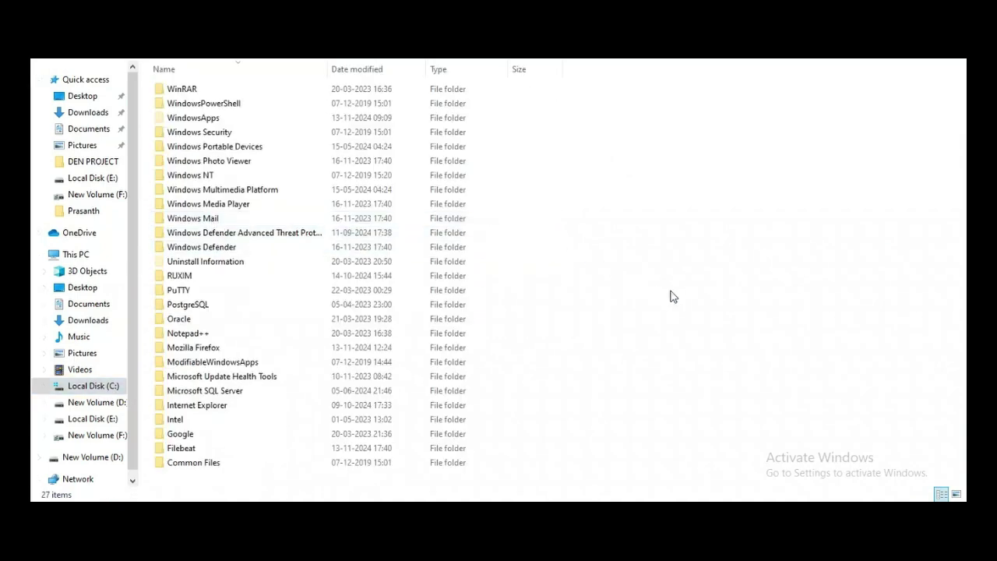
pyautogui.hotkey('ctrl', 'v')
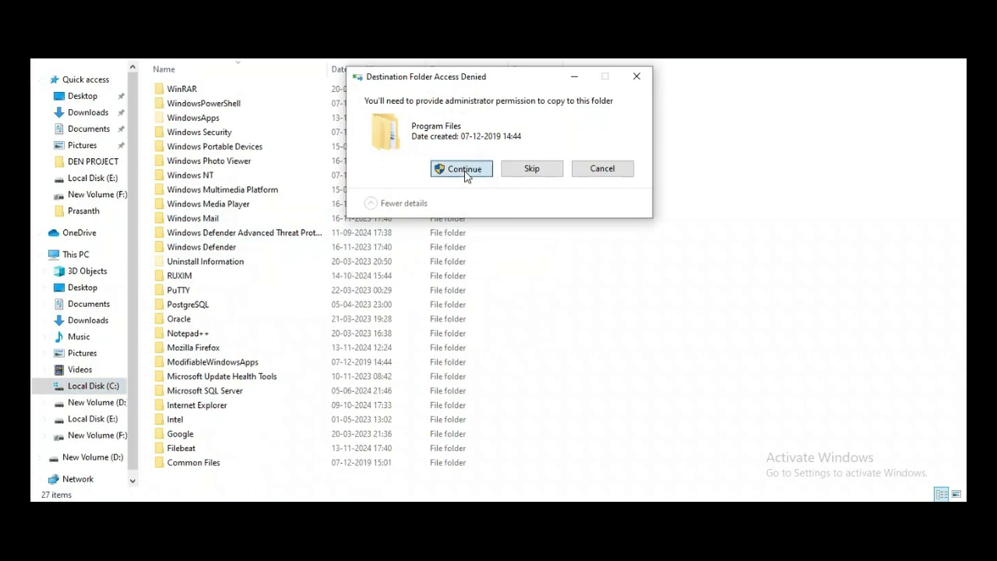
pyautogui.click(466, 172)
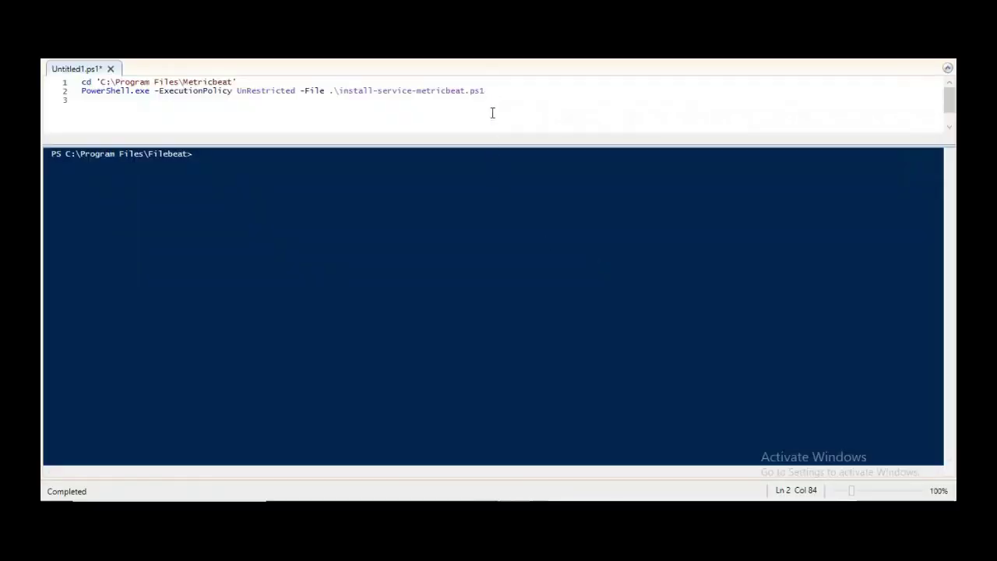
# Step: Run install-service-metricbeat.ps1 from C:\Program Files\Metricbeat, then return to Services
pyautogui.press('F5')
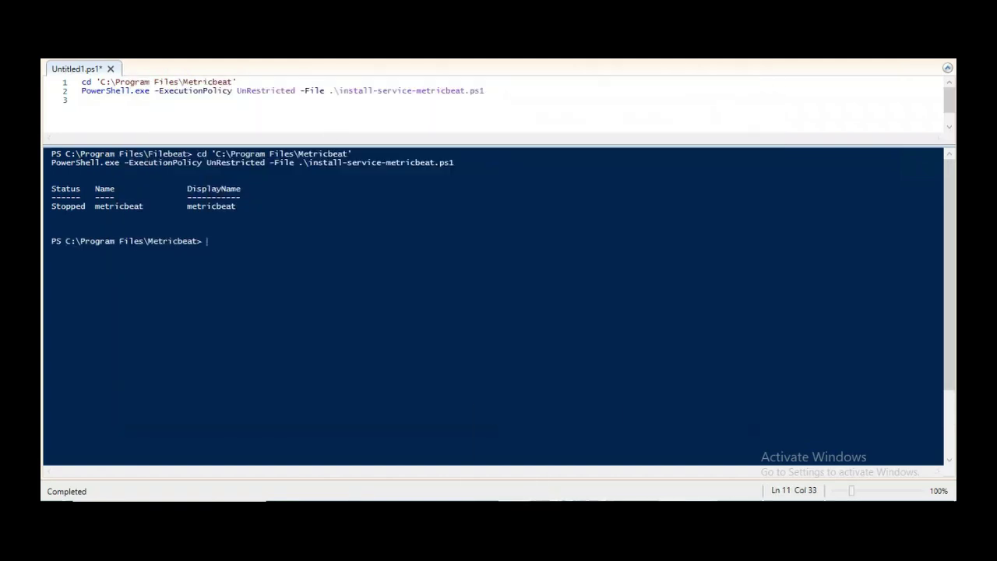
pyautogui.moveTo(547, 514)
pyautogui.click(547, 460)
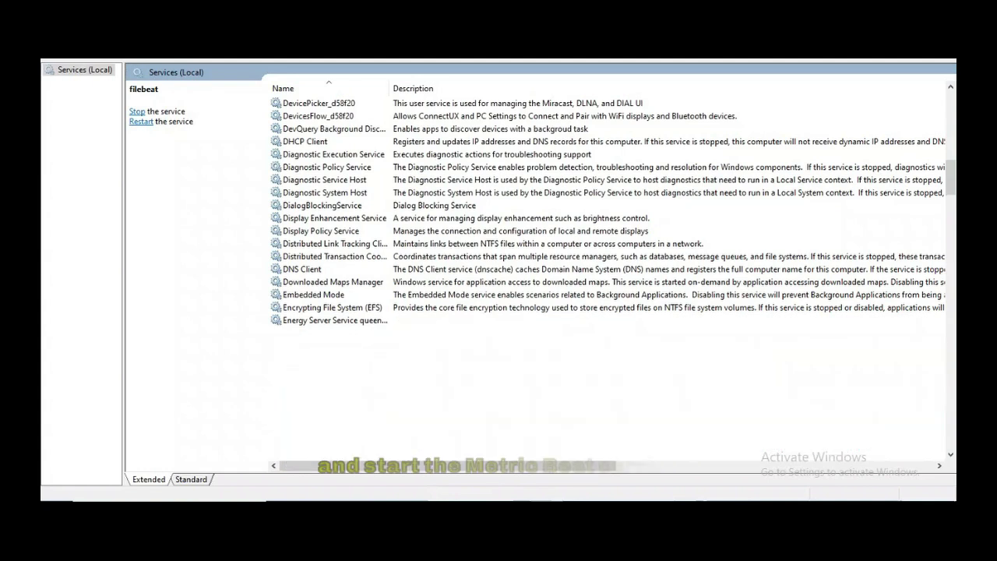
# Step: Start the metricbeat service in the Services list
pyautogui.scroll(-13, 324, 353)
pyautogui.click(304, 346)
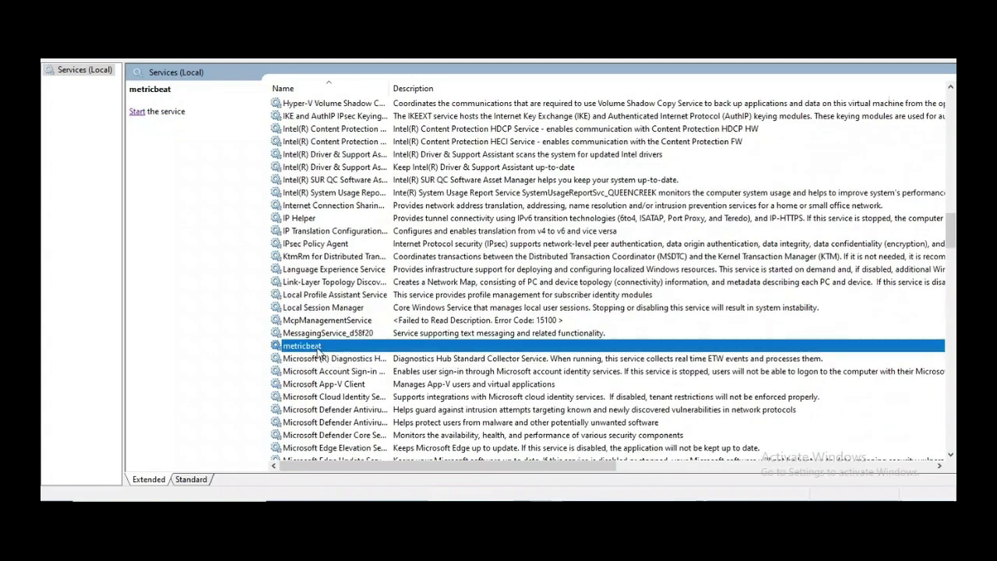
pyautogui.click(137, 113)
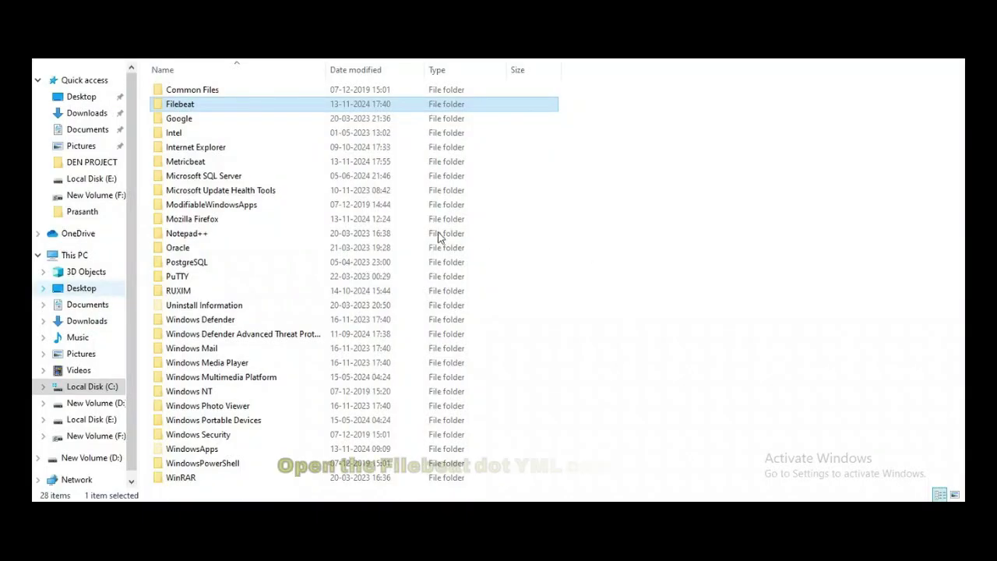
# Step: In Filebeat's modules.d folder, rename mssql.yml.disabled to mssql.yml and accept the extension change
pyautogui.doubleClick(220, 107)
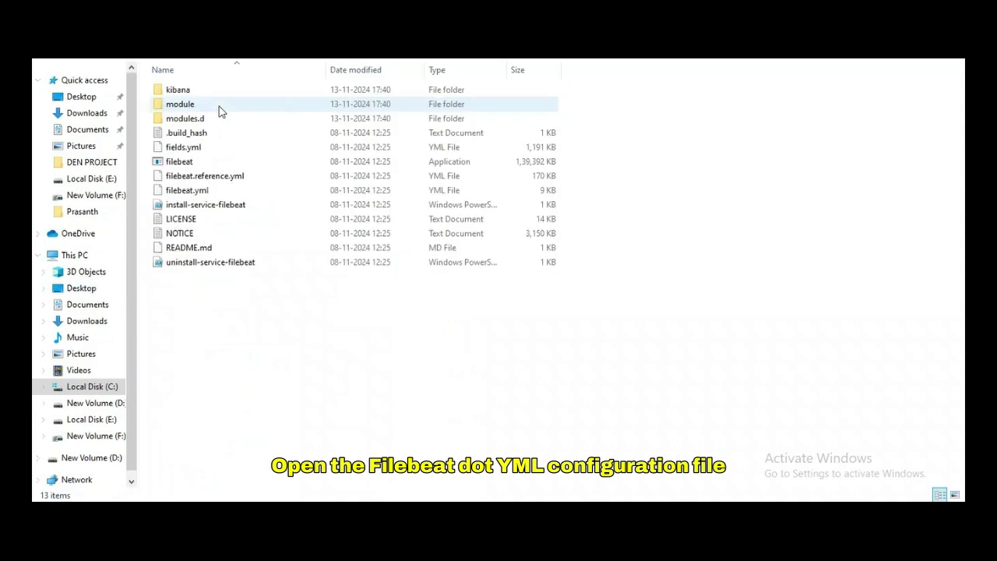
pyautogui.doubleClick(218, 123)
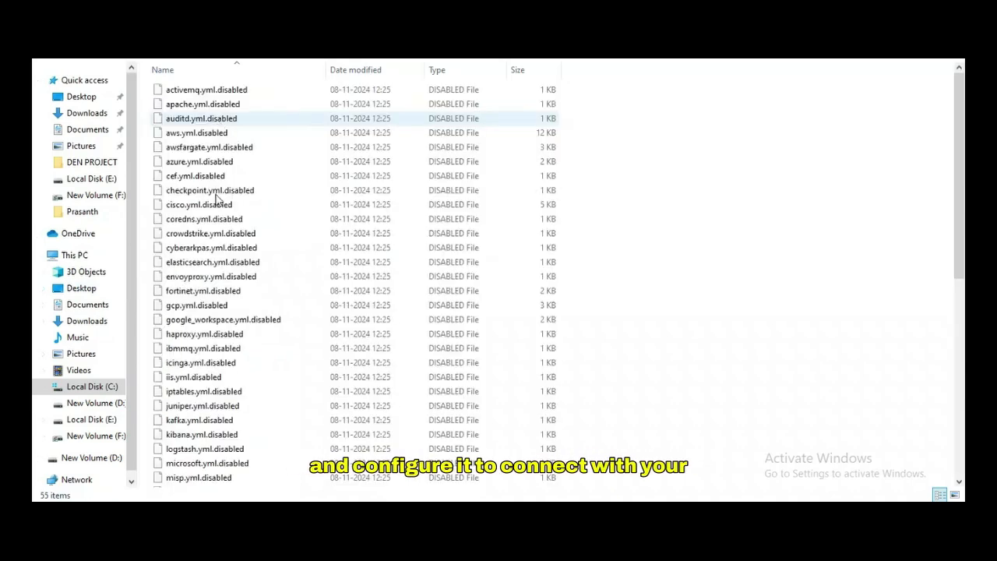
pyautogui.scroll(-3, 217, 199)
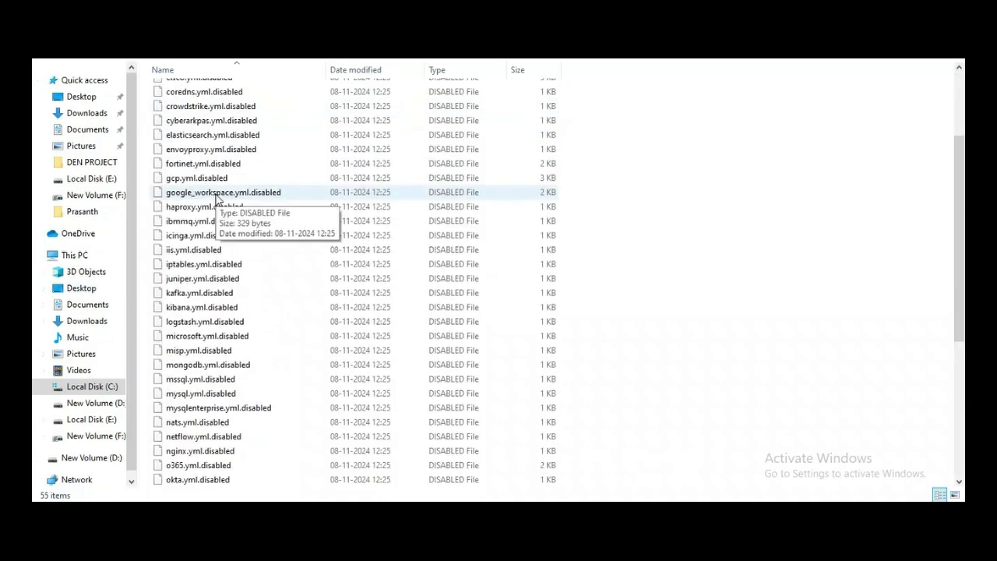
pyautogui.click(216, 381)
pyautogui.rightClick(217, 381)
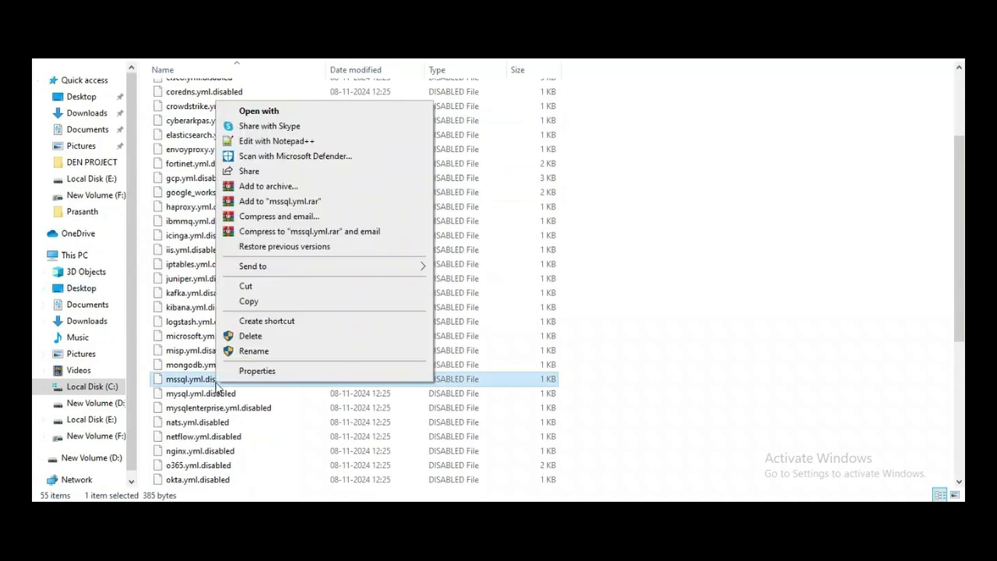
pyautogui.click(254, 352)
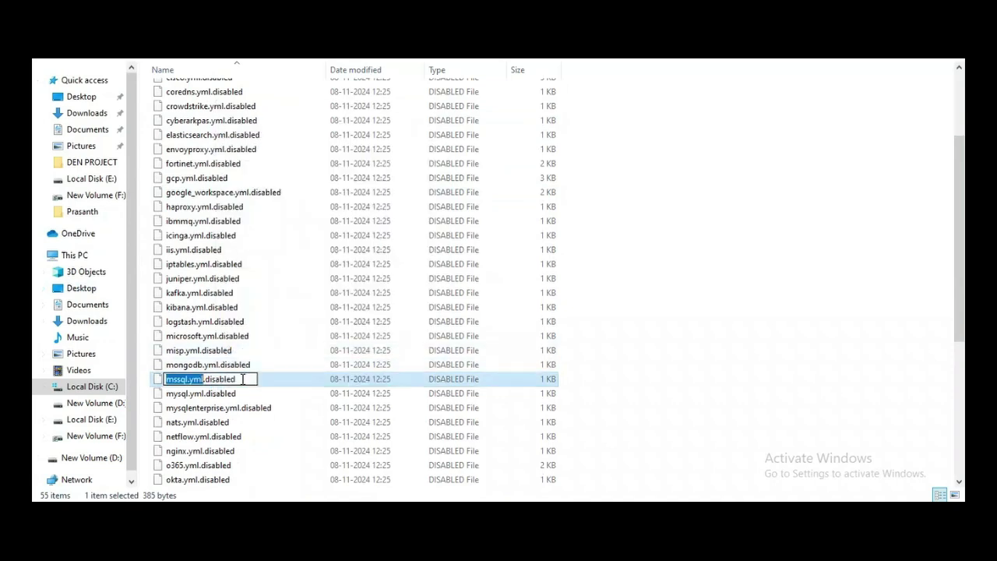
pyautogui.press('End')
pyautogui.press('BackSpace')
pyautogui.press('BackSpace')
pyautogui.press('BackSpace')
pyautogui.press('BackSpace')
pyautogui.press('BackSpace')
pyautogui.press('BackSpace')
pyautogui.press('BackSpace')
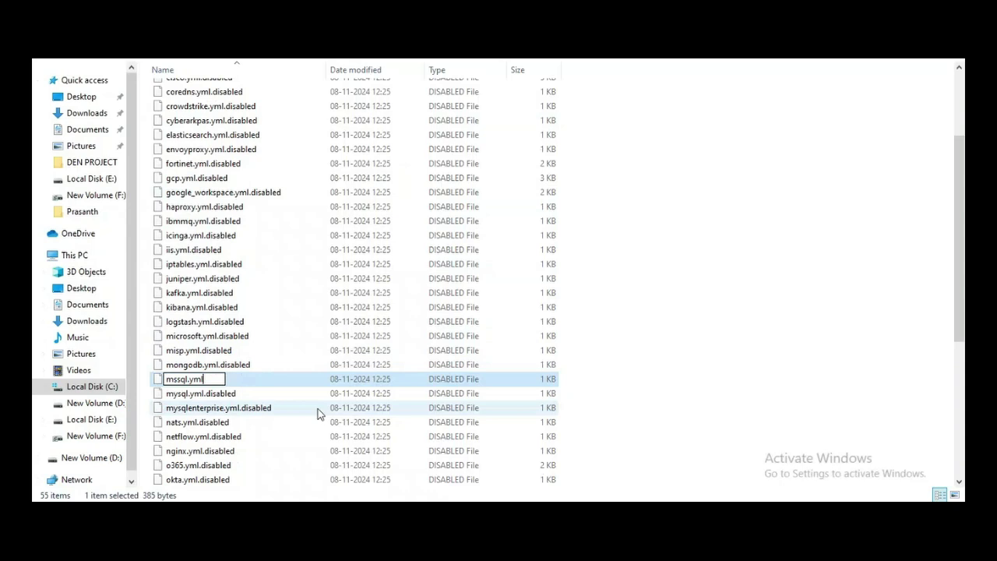
pyautogui.press('Return')
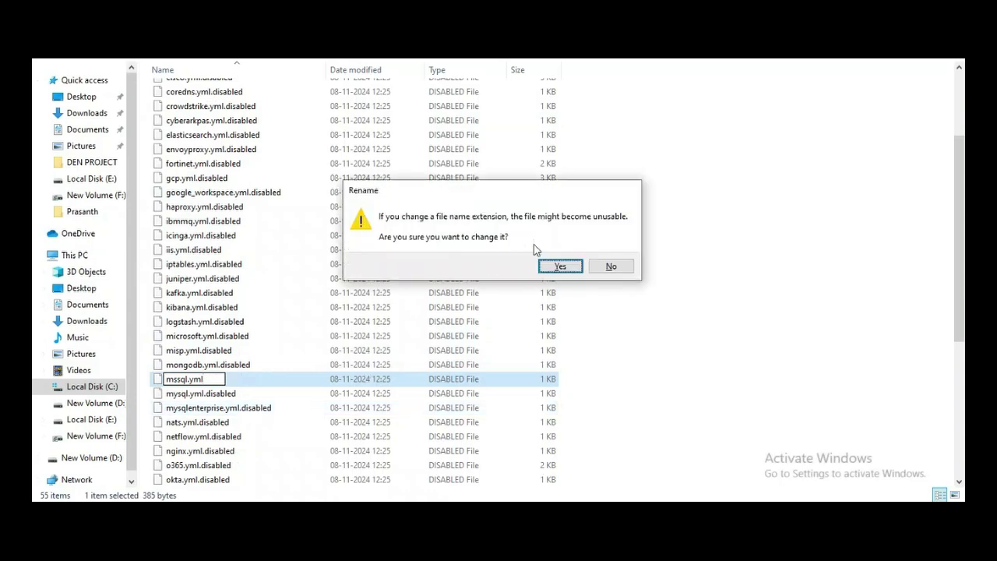
pyautogui.click(559, 266)
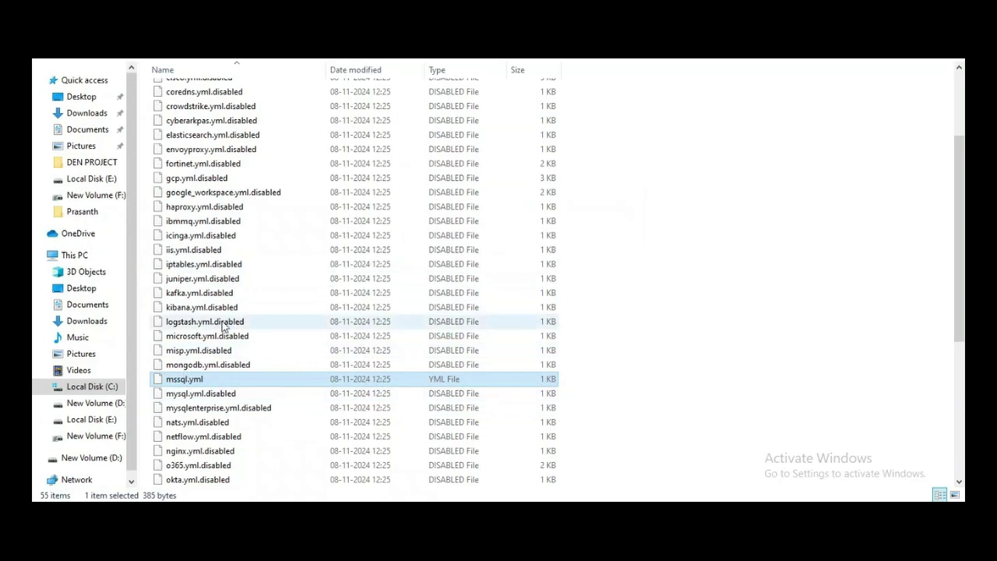
pyautogui.click(107, 392)
# Step: In Program Files > Metricbeat > modules.d, rename mssql.yml.disabled to mssql.yml and confirm the extension change
pyautogui.doubleClick(200, 221)
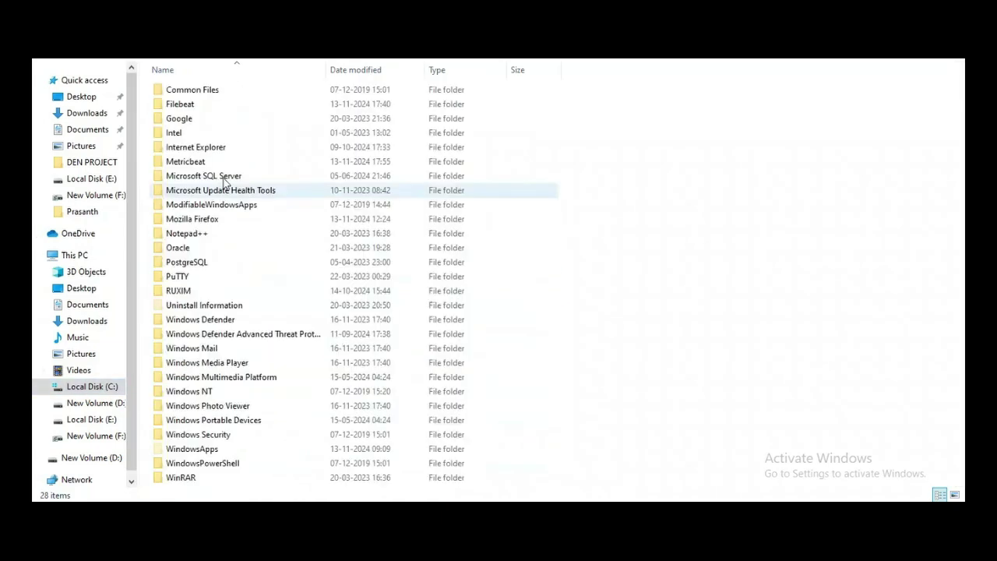
pyautogui.doubleClick(226, 165)
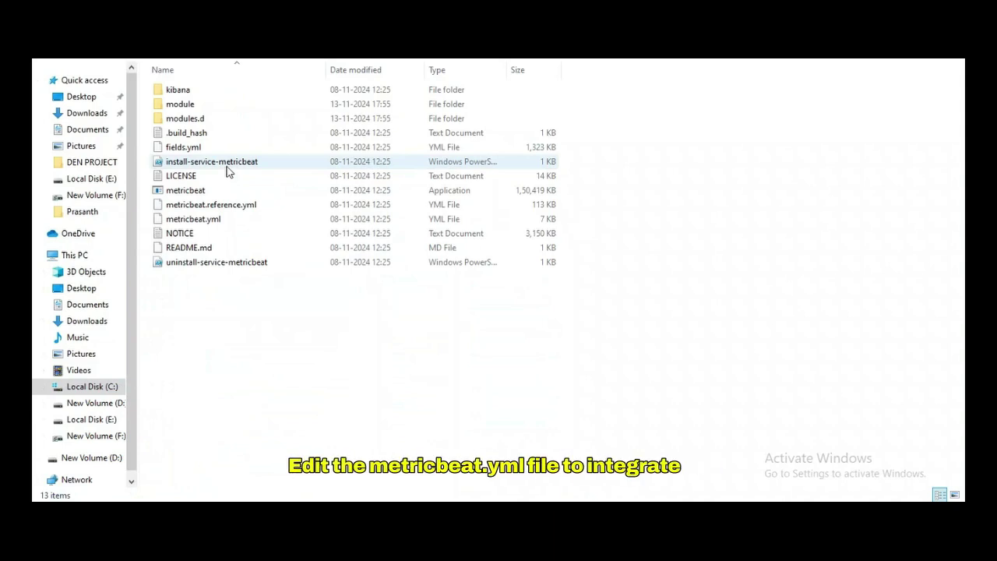
pyautogui.doubleClick(282, 119)
pyautogui.scroll(-8, 343, 312)
pyautogui.click(343, 411)
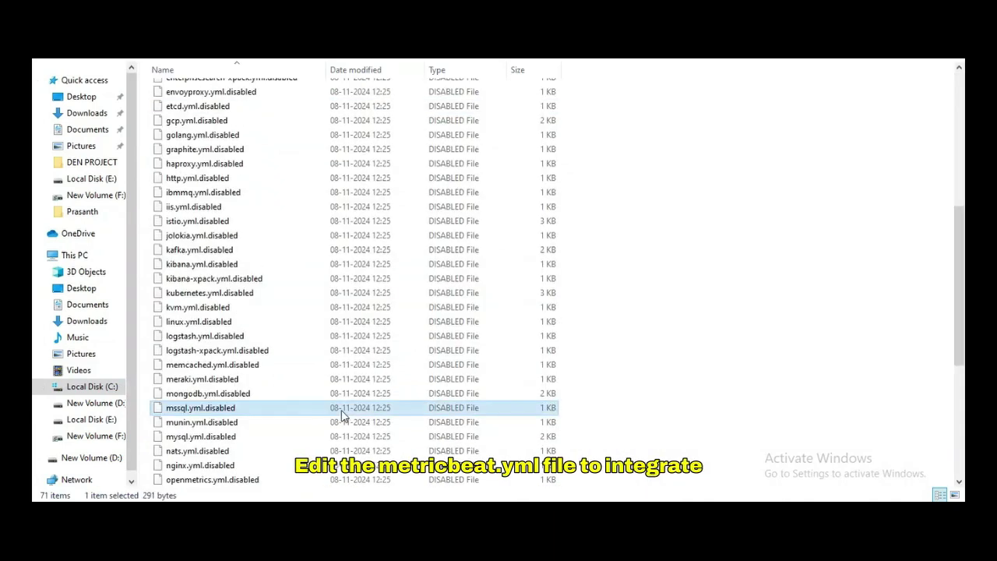
pyautogui.rightClick(342, 414)
pyautogui.click(380, 380)
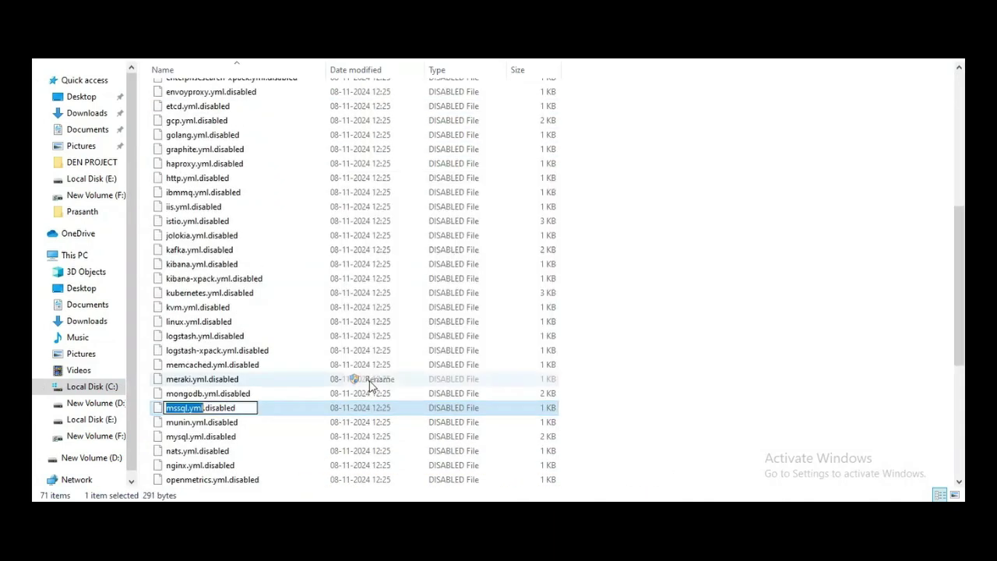
pyautogui.click(247, 408)
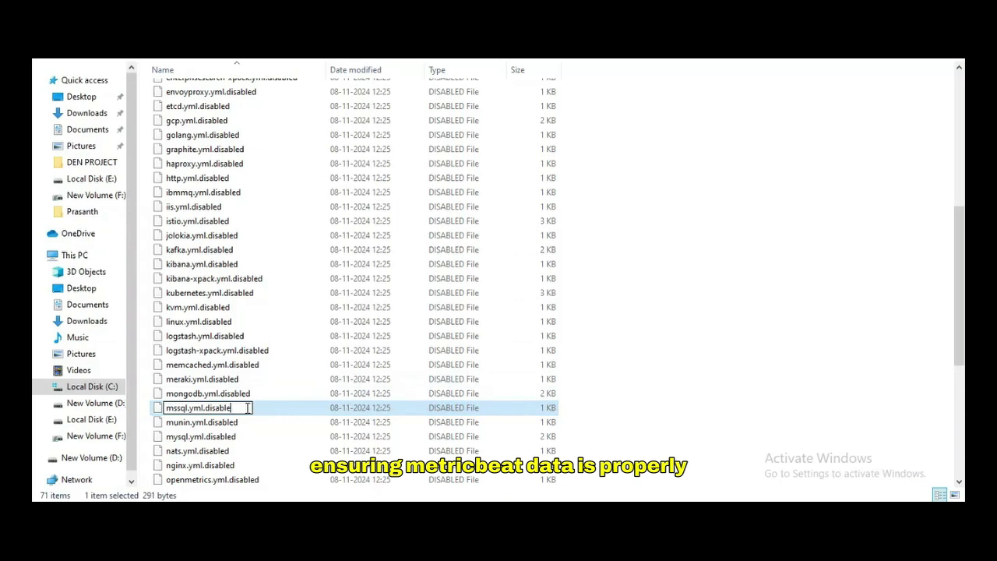
pyautogui.press('BackSpace')
pyautogui.press('BackSpace')
pyautogui.press('BackSpace')
pyautogui.press('BackSpace')
pyautogui.press('BackSpace')
pyautogui.press('BackSpace')
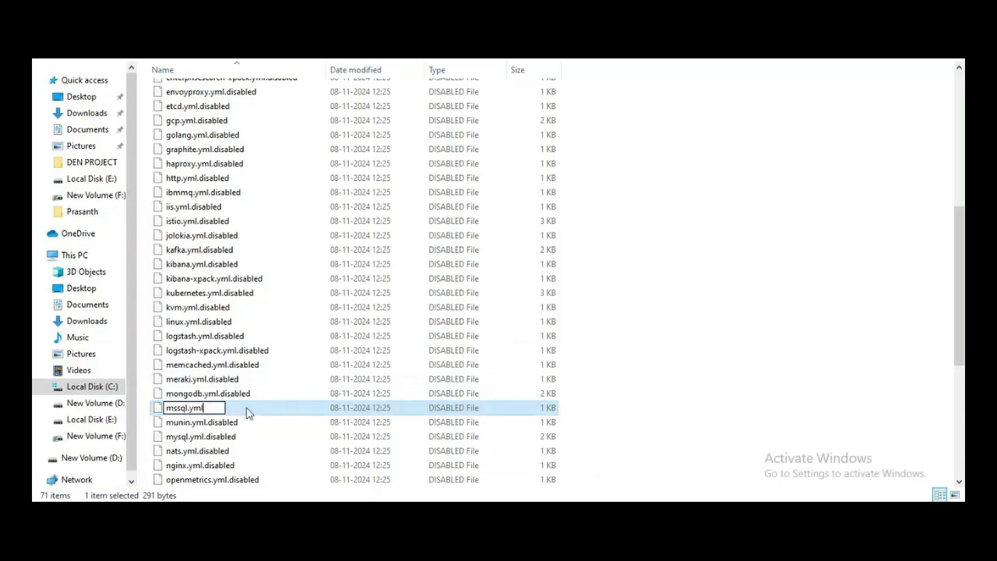
pyautogui.press('Return')
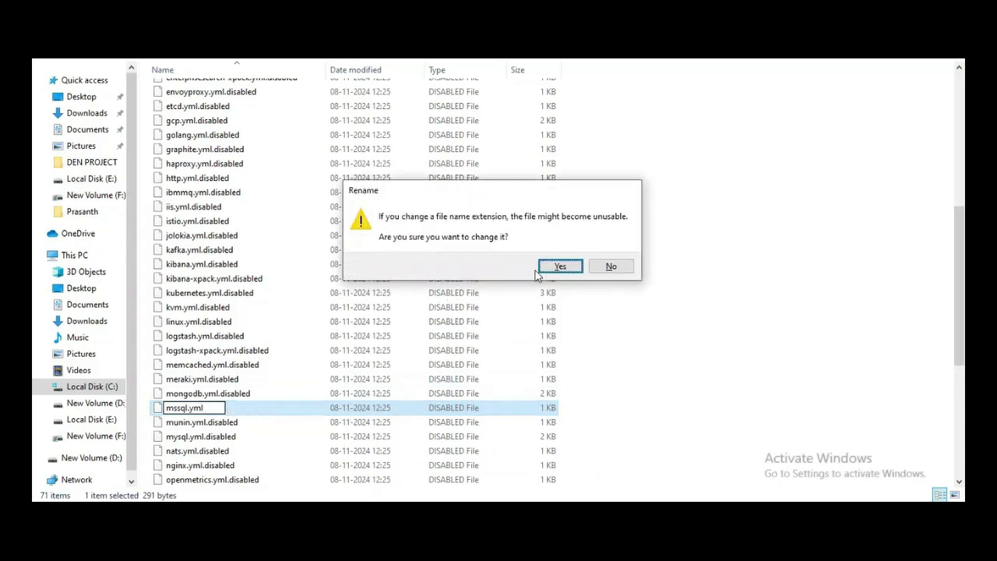
pyautogui.click(556, 267)
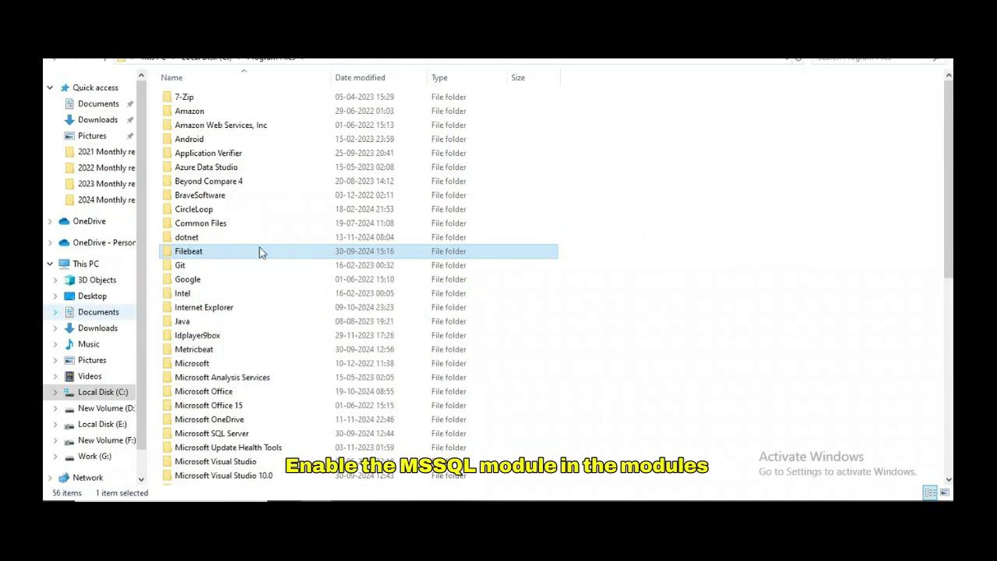
# Step: Open Filebeat's filebeat.yml in Notepad++ and review its settings around lines 16-18
pyautogui.doubleClick(225, 251)
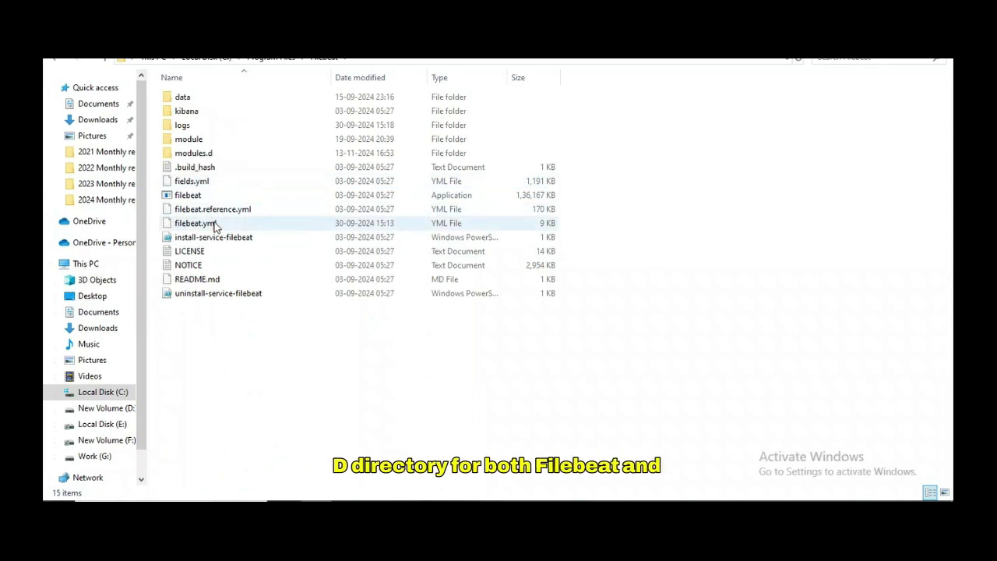
pyautogui.click(215, 224)
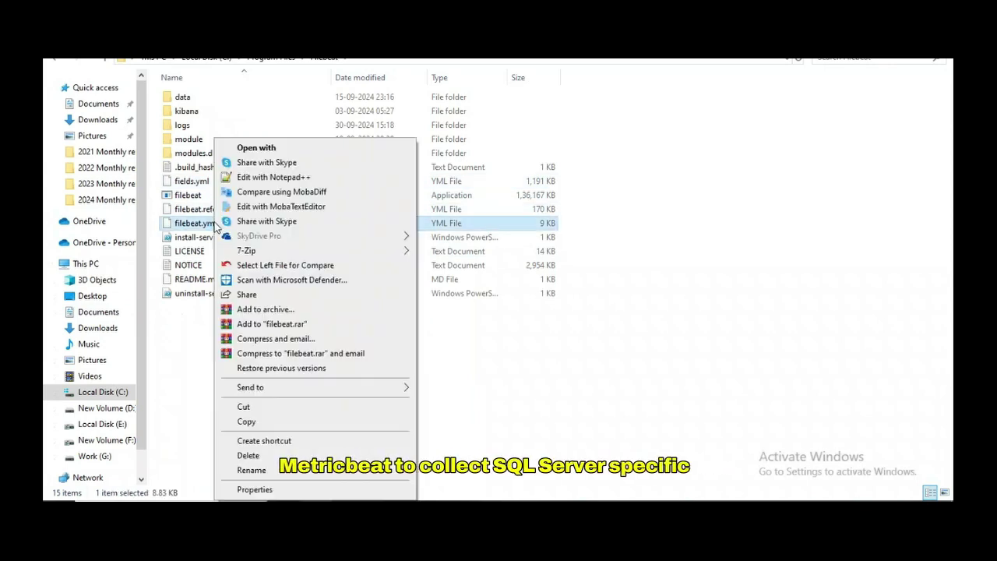
pyautogui.rightClick(215, 226)
pyautogui.click(278, 178)
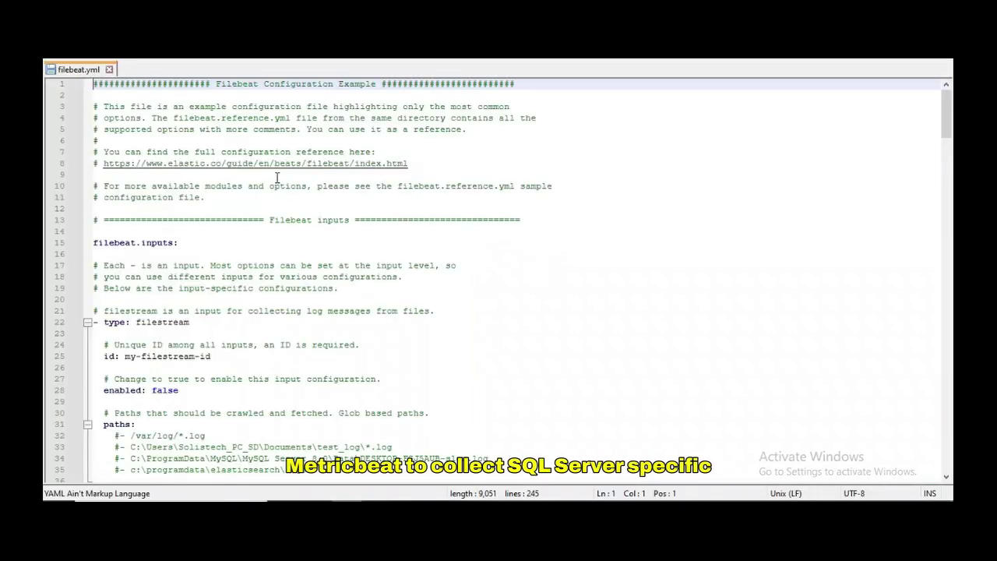
pyautogui.click(255, 257)
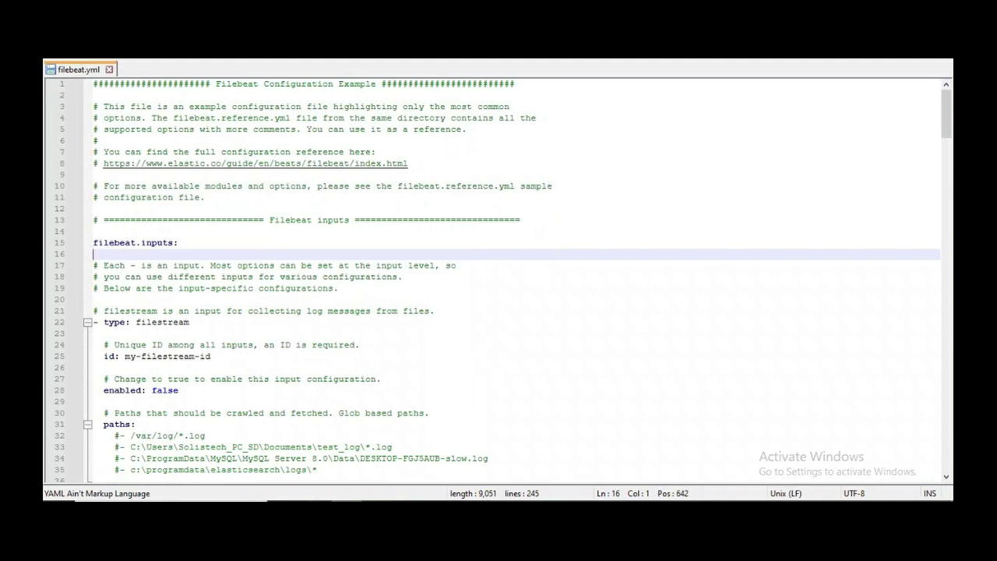
pyautogui.click(260, 278)
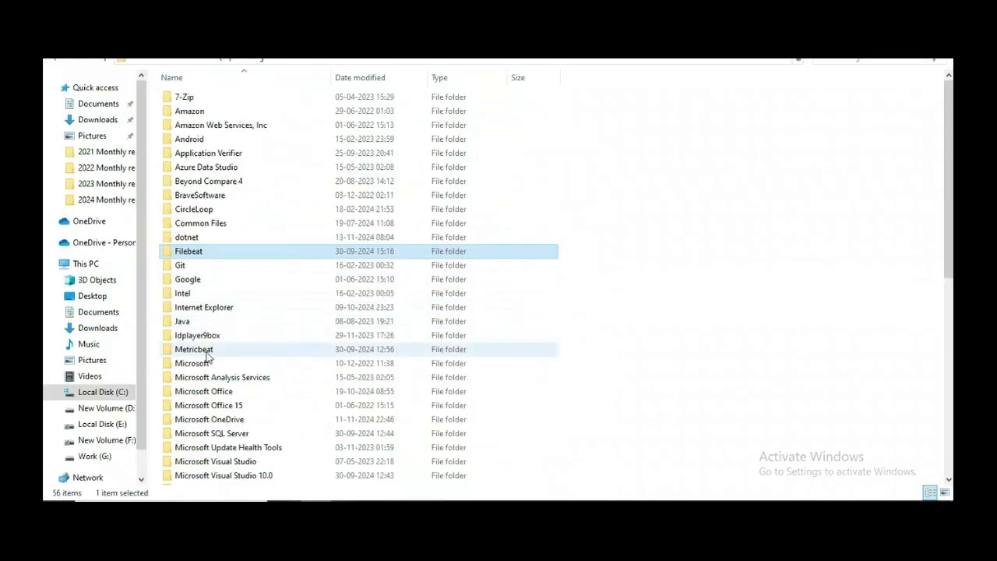
# Step: Open Metricbeat's metricbeat.yml in Notepad++ and read through its modules.d path, Kibana and Elasticsearch host settings
pyautogui.doubleClick(205, 355)
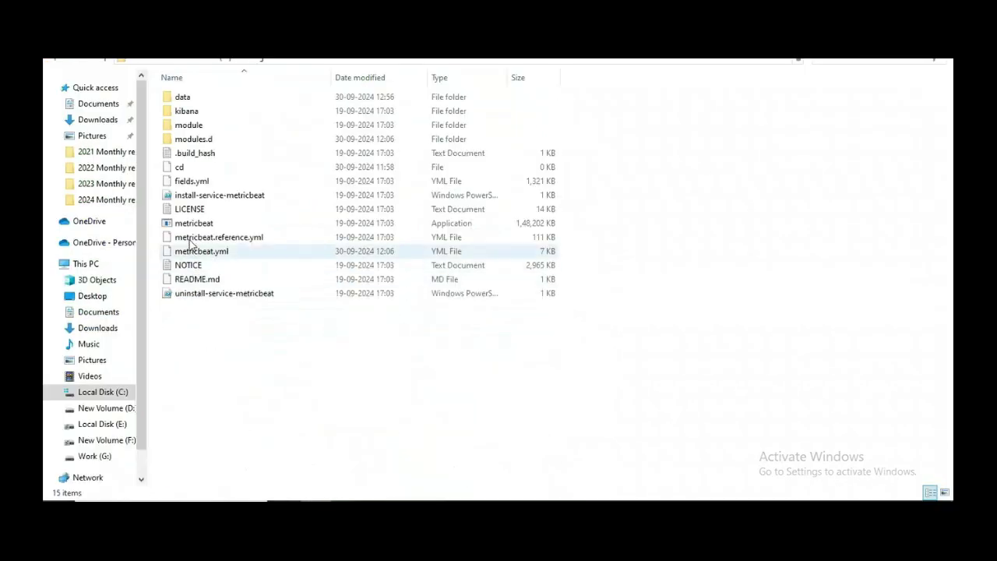
pyautogui.click(206, 253)
pyautogui.rightClick(207, 257)
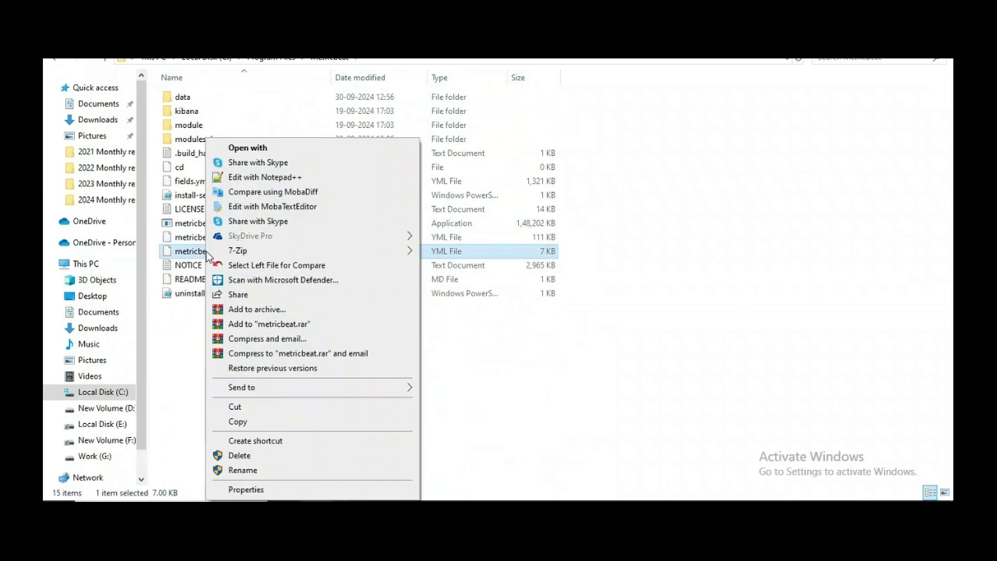
pyautogui.click(242, 180)
pyautogui.click(263, 230)
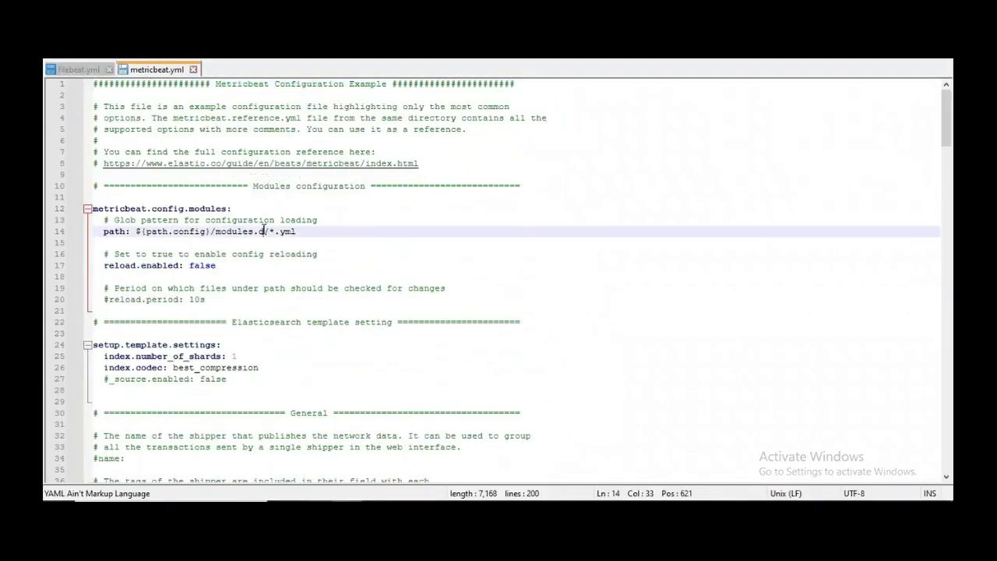
pyautogui.scroll(-1, 397, 236)
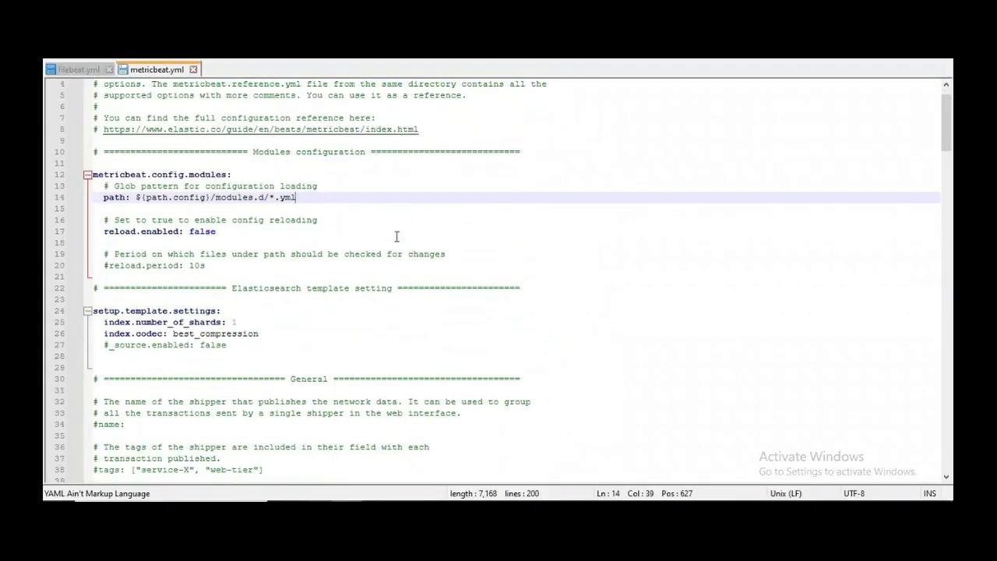
pyautogui.scroll(-8, 396, 236)
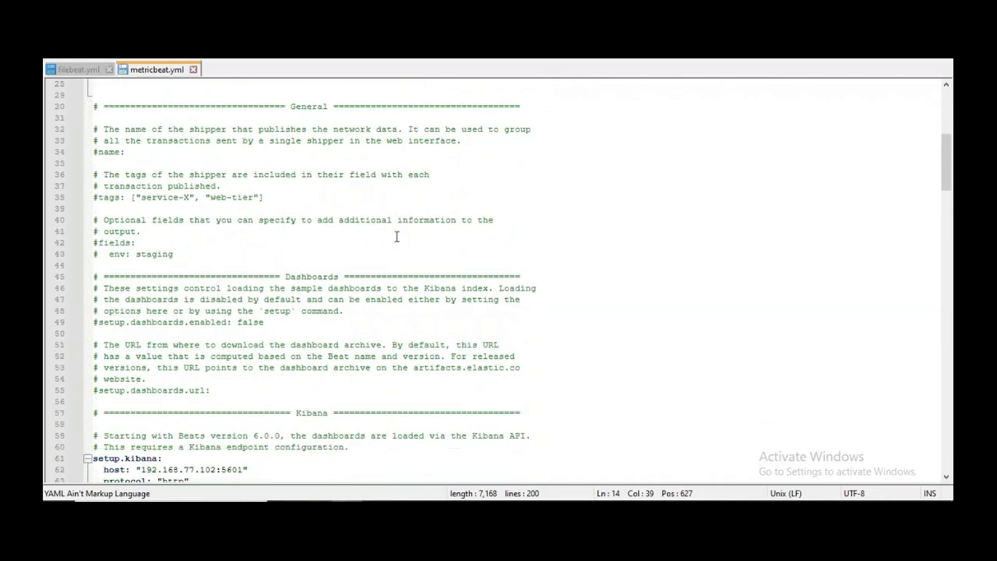
pyautogui.scroll(-8, 397, 236)
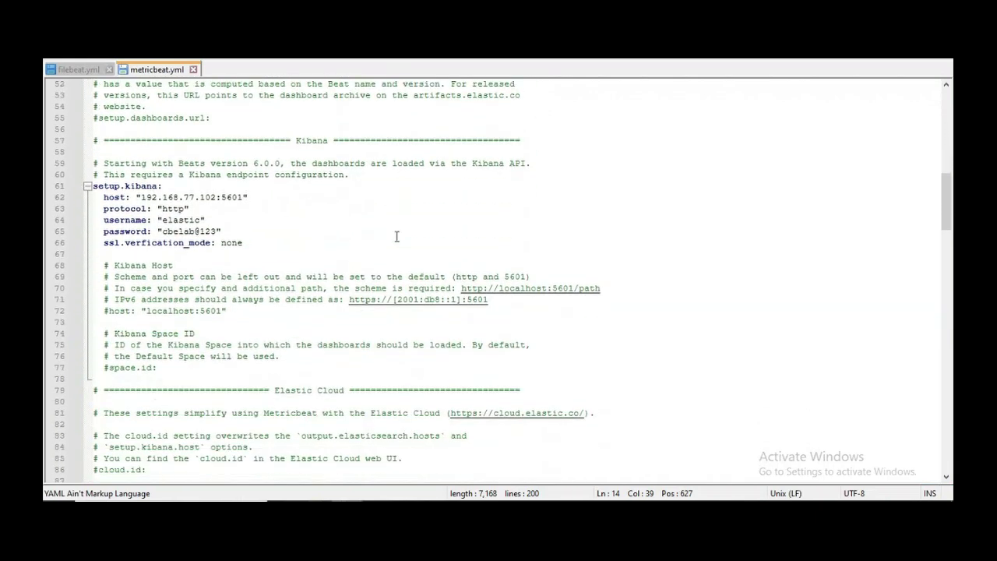
pyautogui.scroll(-14, 397, 236)
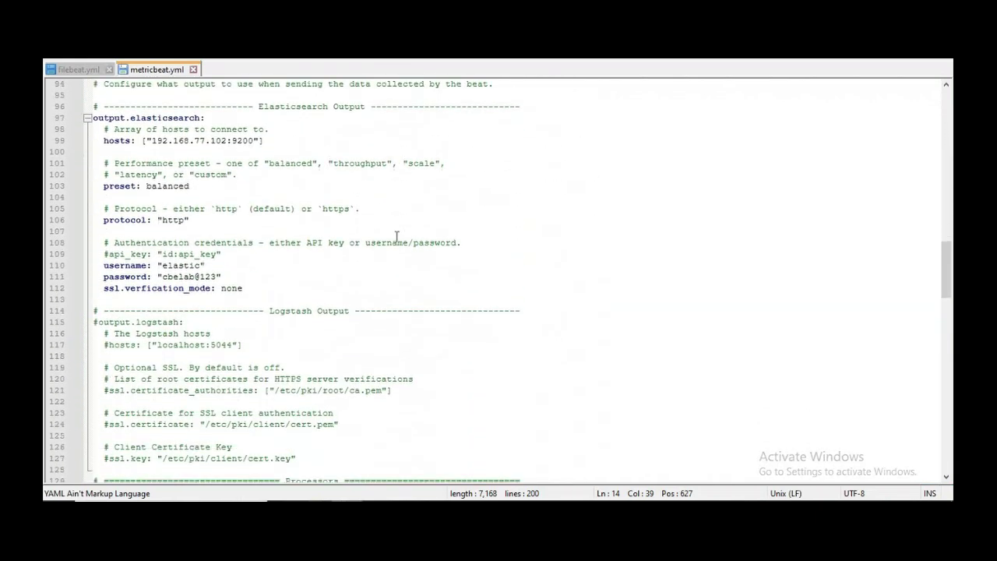
pyautogui.scroll(-13, 397, 236)
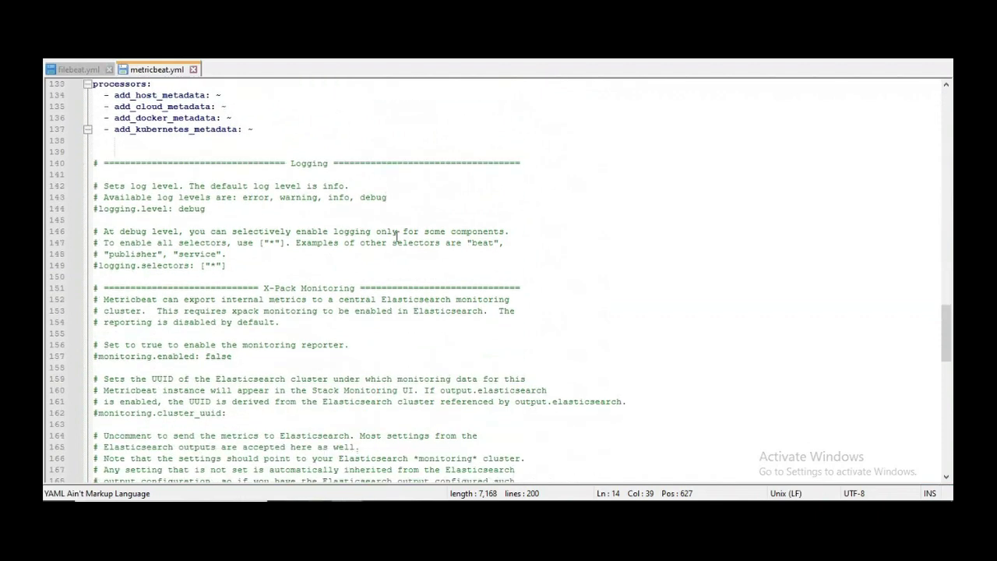
pyautogui.scroll(-8, 397, 236)
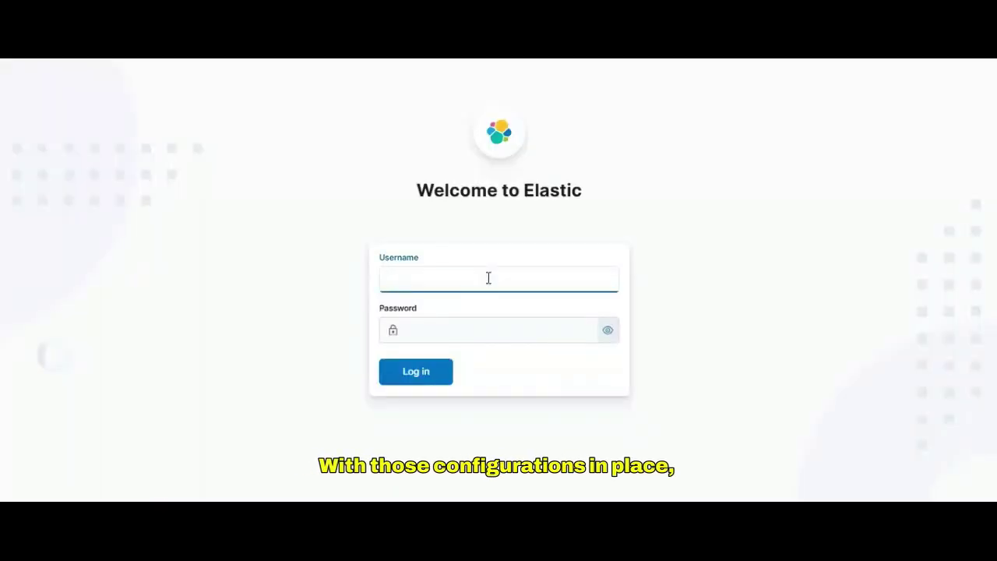
# Step: Log into Kibana with the username and password
pyautogui.write('elastic')
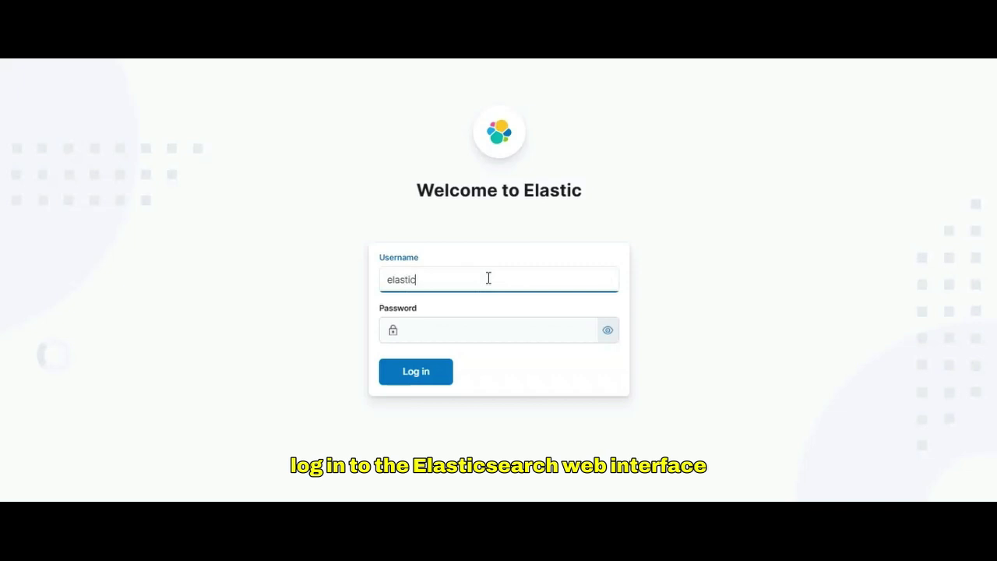
pyautogui.press('Tab')
pyautogui.write('****')
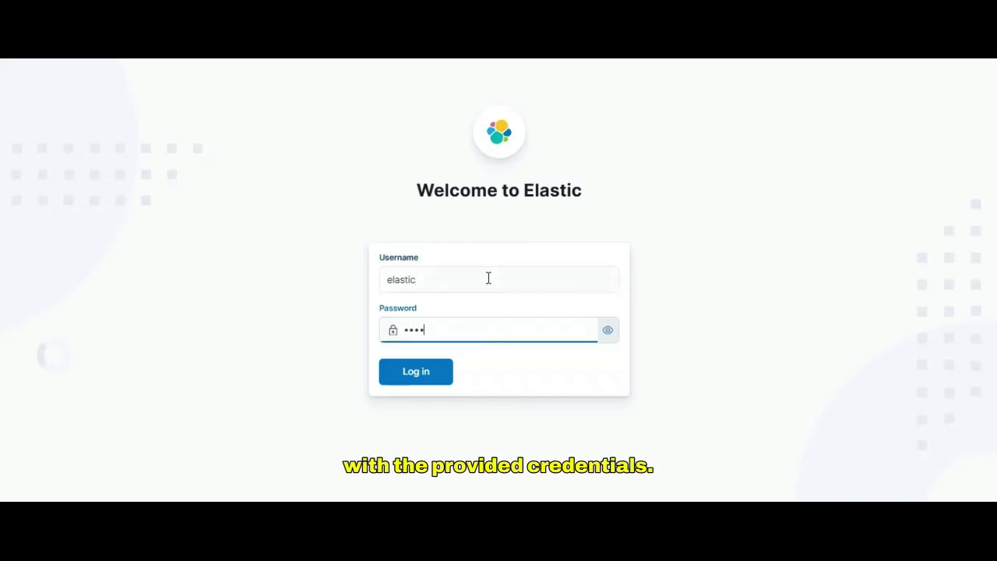
pyautogui.write('***')
pyautogui.press('Return')
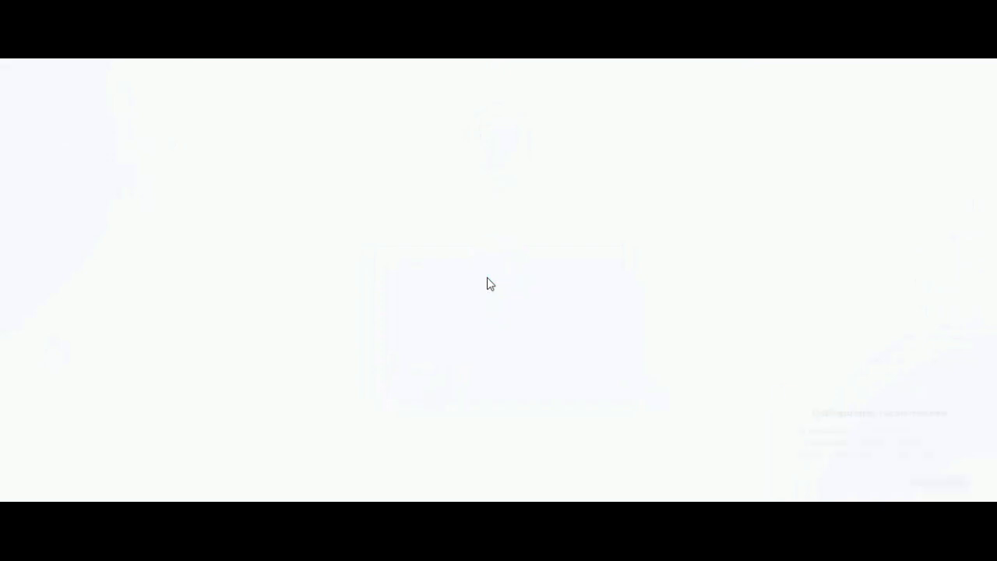
# Step: Dismiss the configuration notice and go to Analytics > Discover
pyautogui.click(959, 397)
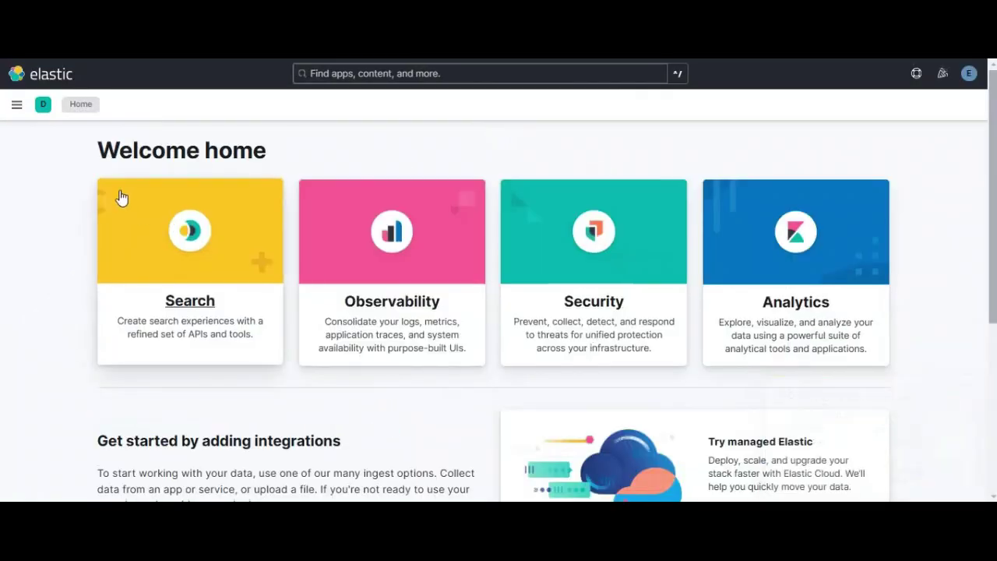
pyautogui.click(17, 107)
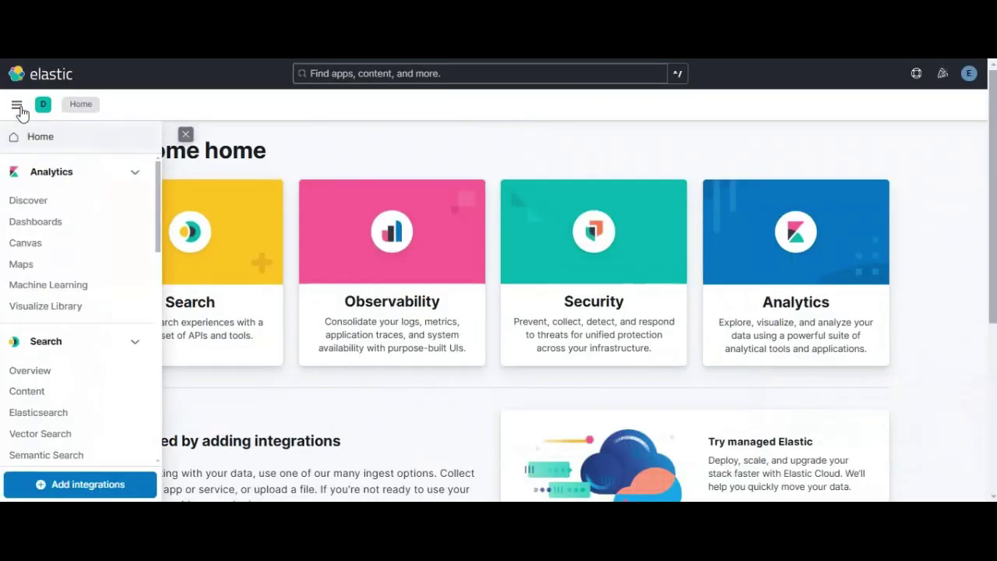
pyautogui.click(29, 201)
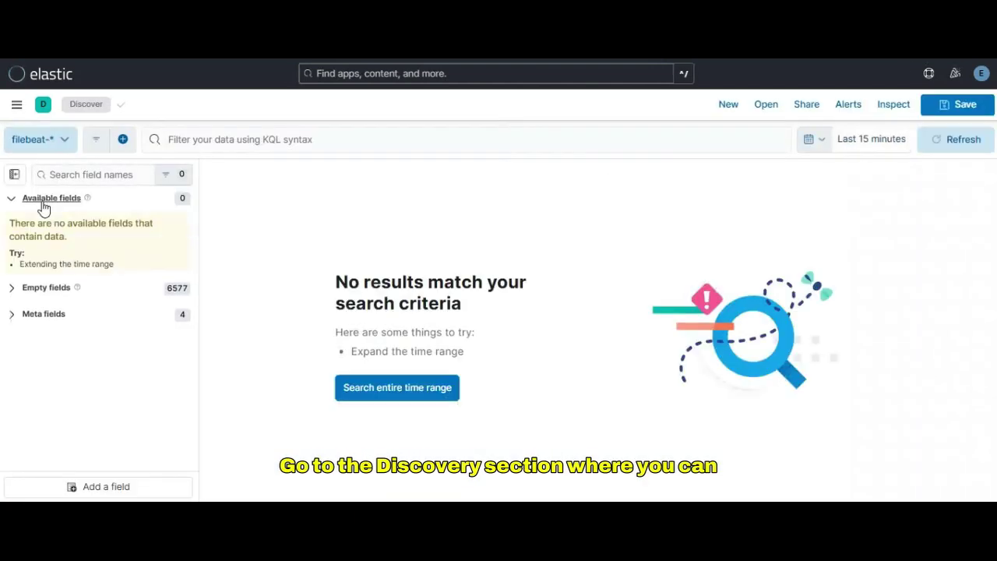
# Step: Set Discover's time range to Last 90 days and dismiss the tour callout
pyautogui.click(814, 140)
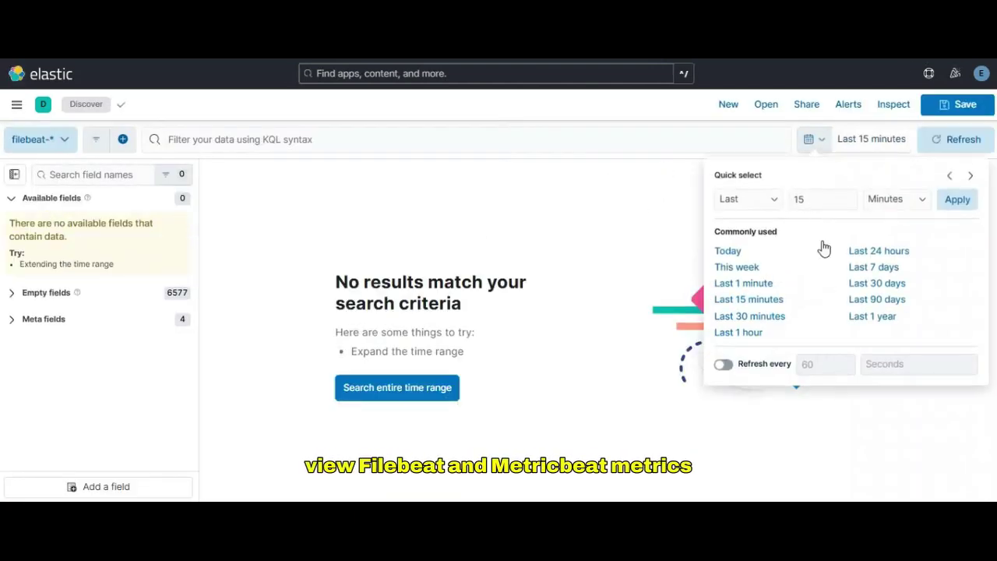
pyautogui.click(857, 301)
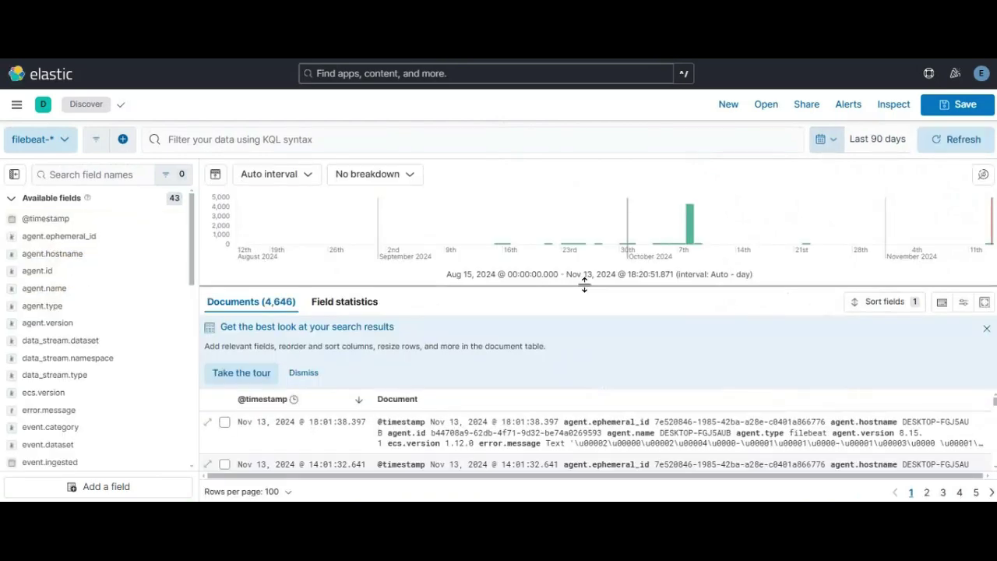
pyautogui.moveTo(657, 223)
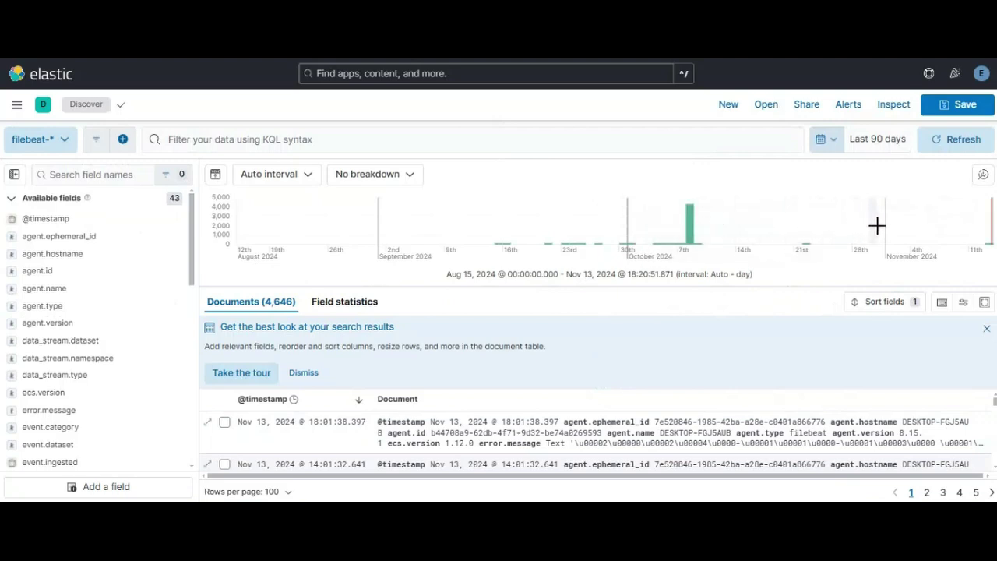
pyautogui.moveTo(985, 225)
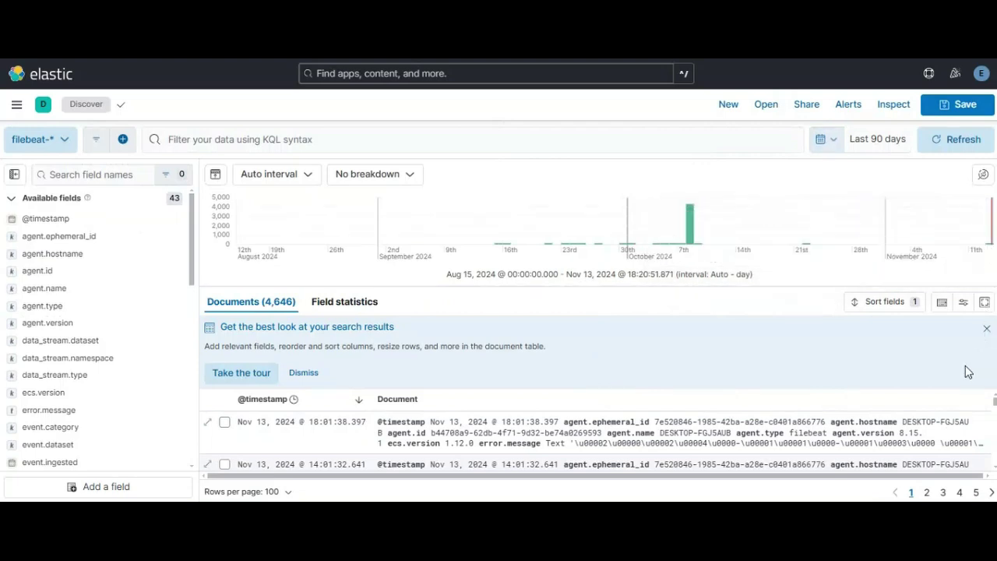
pyautogui.click(987, 328)
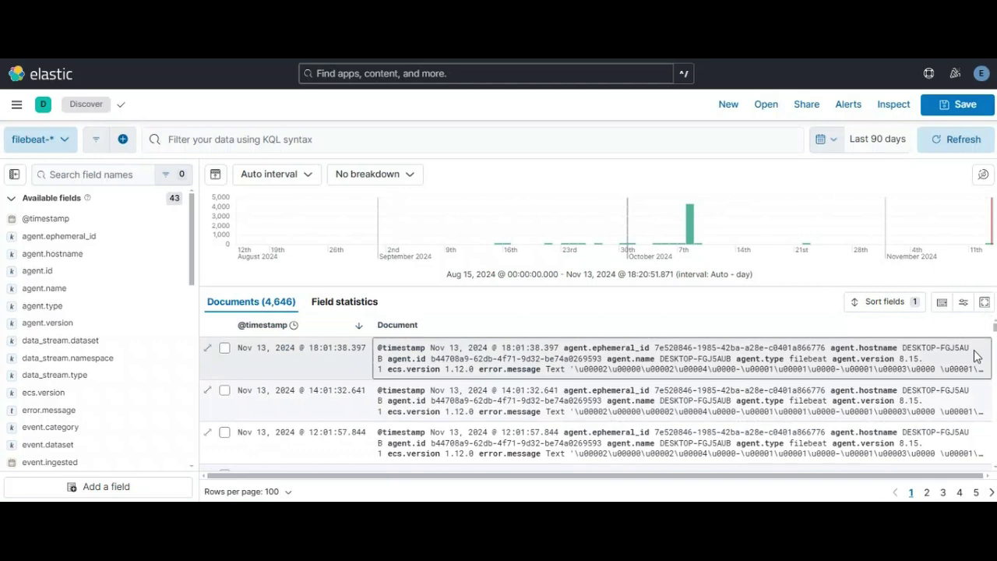
pyautogui.scroll(-5, 867, 389)
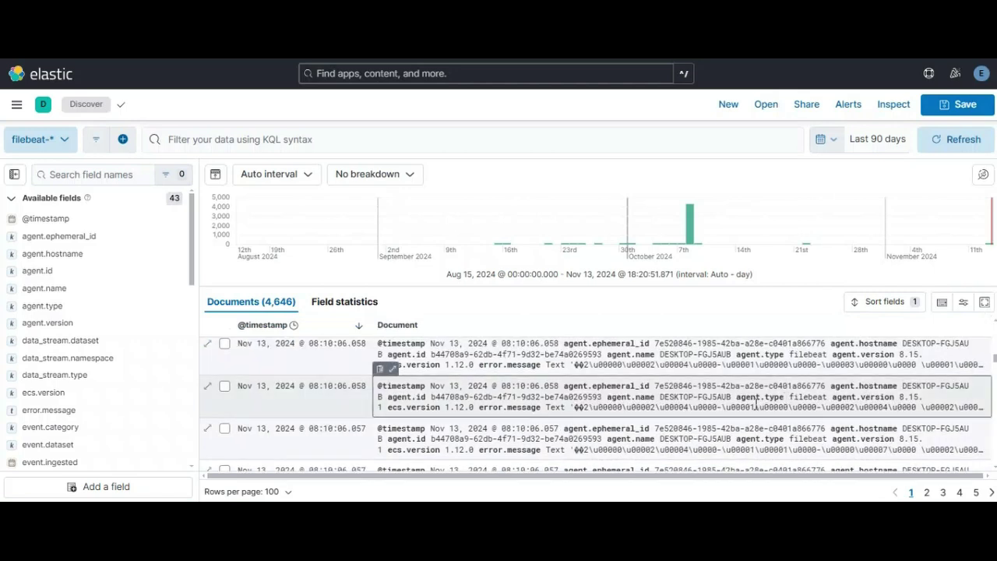
# Step: Expand one filebeat log document and scroll through its full JSON
pyautogui.click(389, 371)
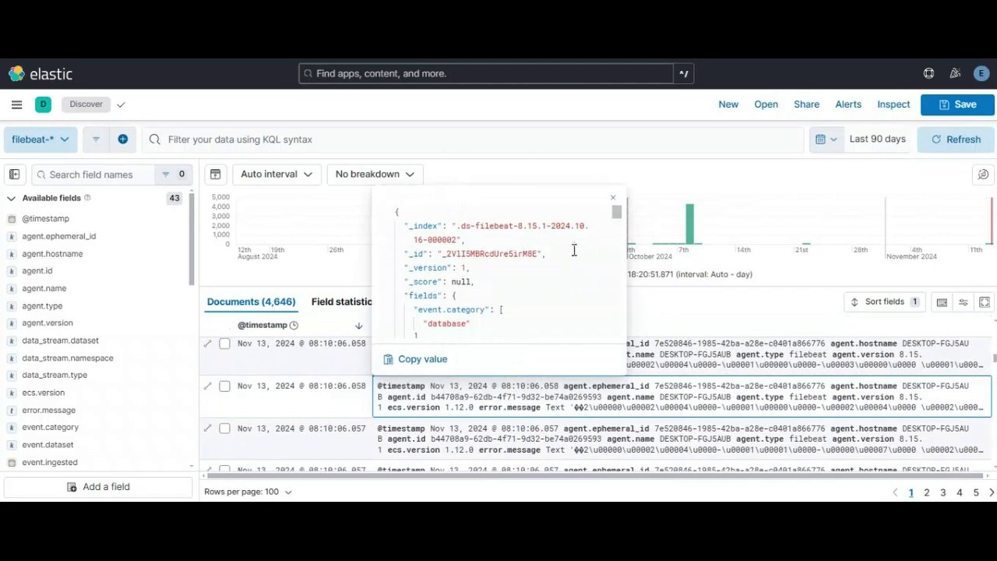
pyautogui.scroll(-4, 574, 250)
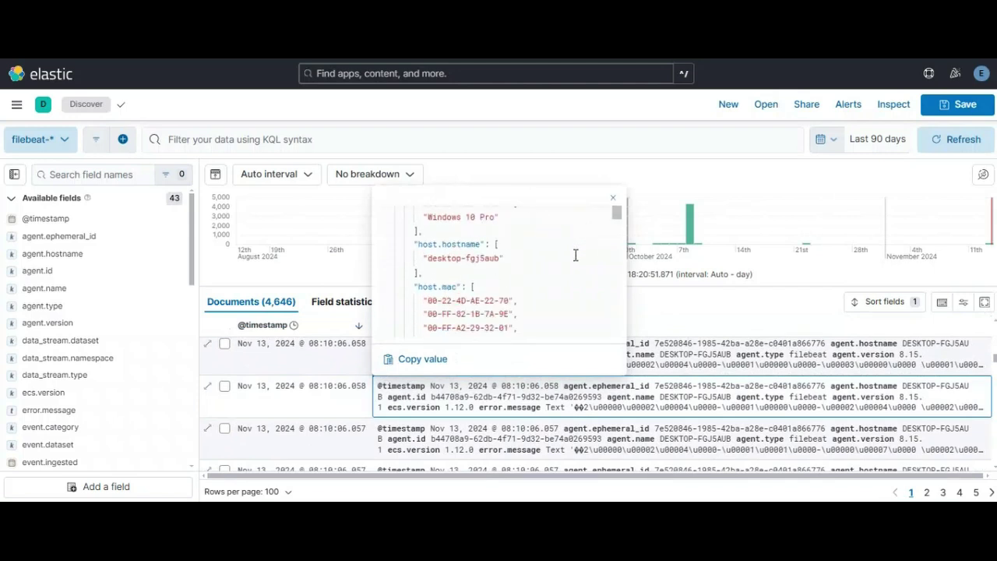
pyautogui.scroll(-5, 576, 255)
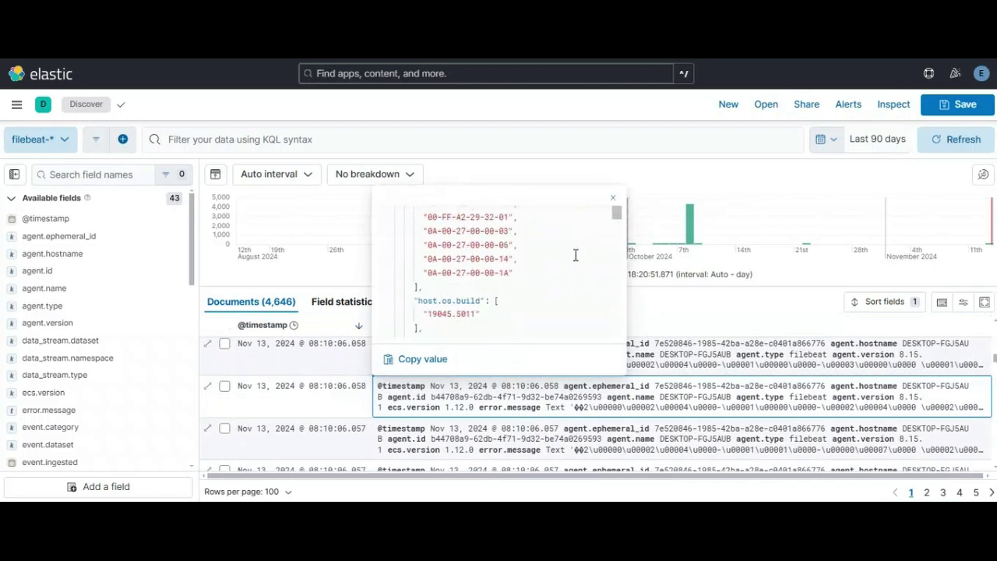
pyautogui.scroll(-5, 576, 255)
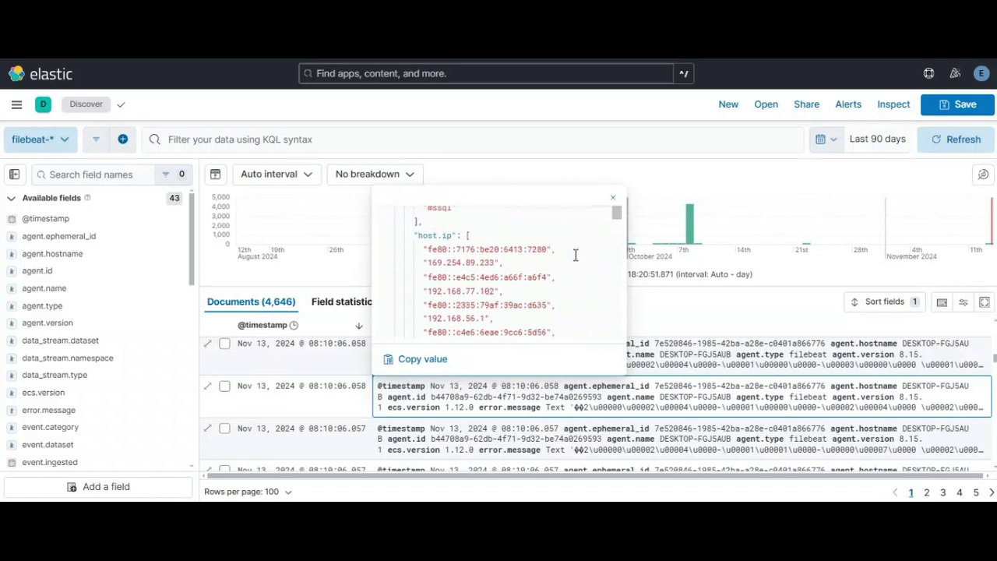
pyautogui.scroll(-5, 575, 255)
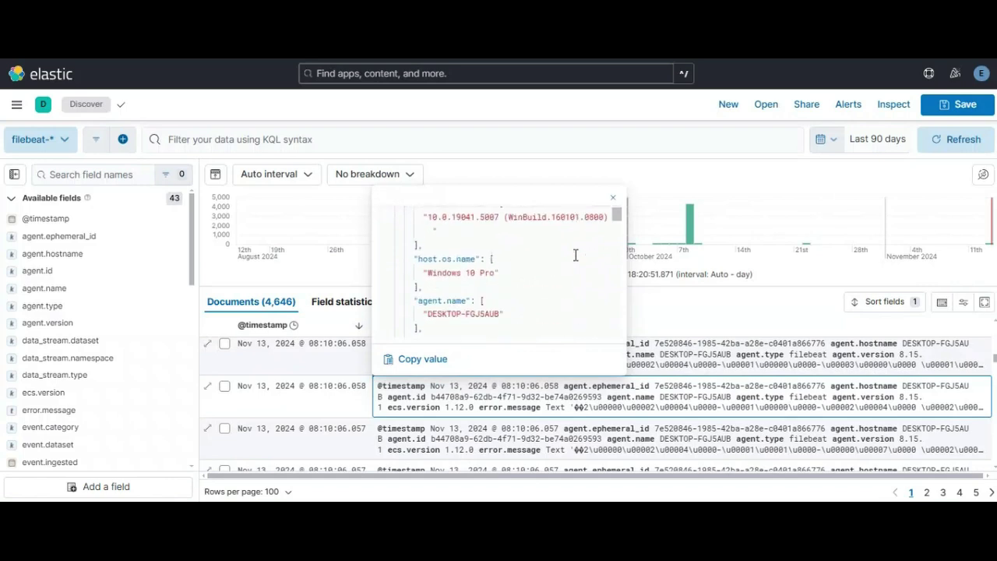
pyautogui.scroll(-4, 575, 255)
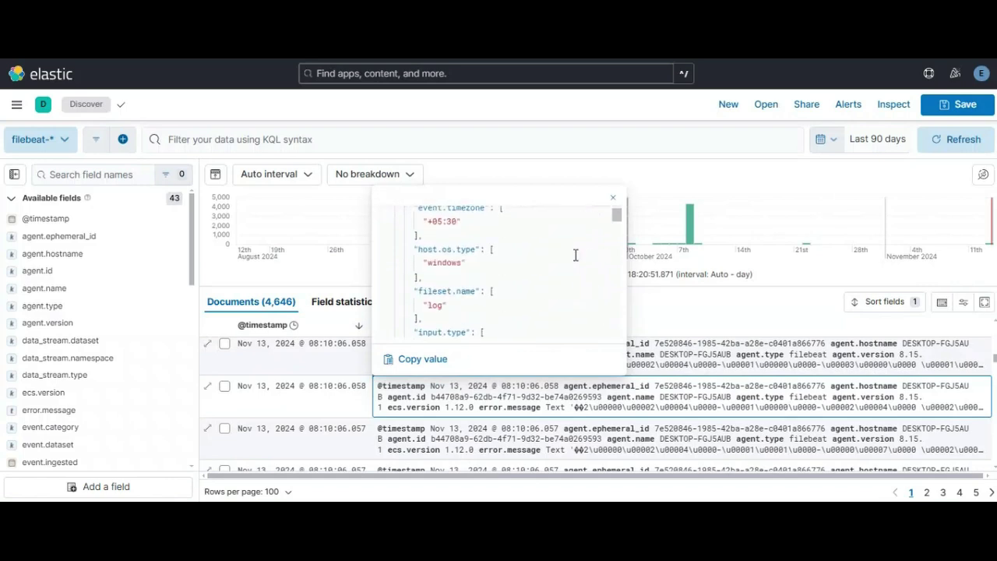
pyautogui.moveTo(615, 217); pyautogui.dragTo(614, 336)
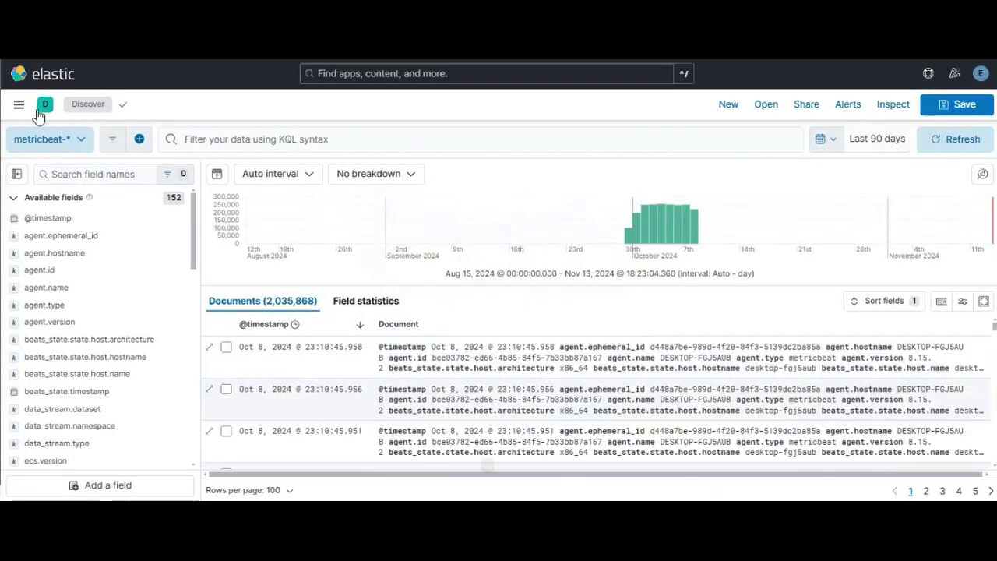
# Step: Open Kibana's main navigation menu from the metricbeat-* Discover view
pyautogui.click(19, 104)
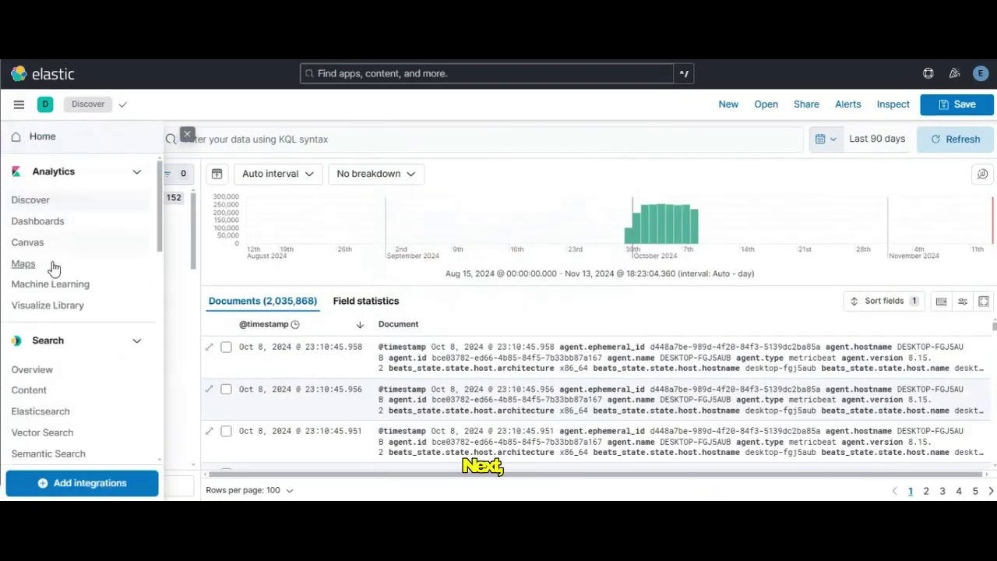
# Step: Go to the Dashboards page under Analytics in the side navigation
pyautogui.scroll(-1, 46, 368)
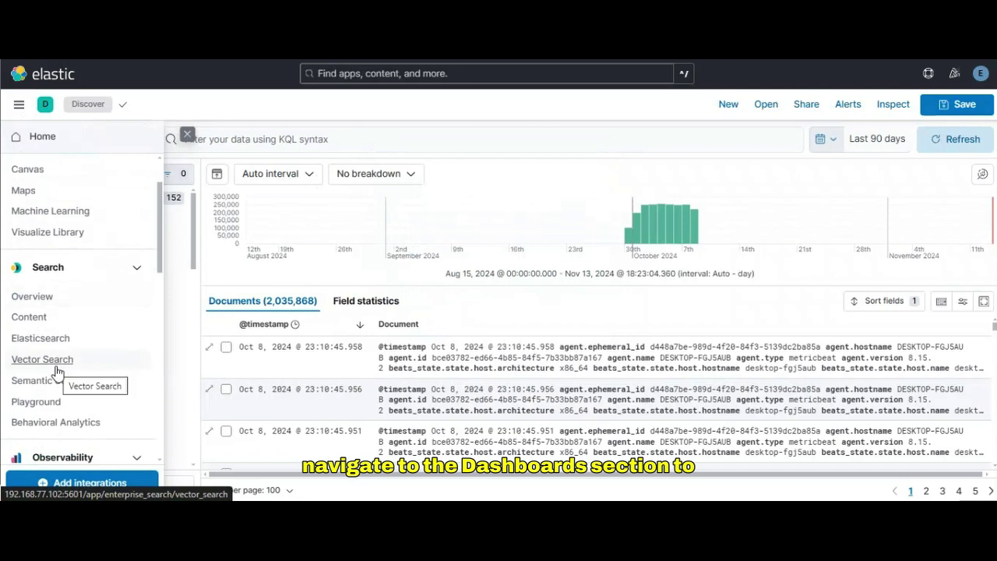
pyautogui.scroll(-1, 56, 371)
pyautogui.scroll(2, 56, 371)
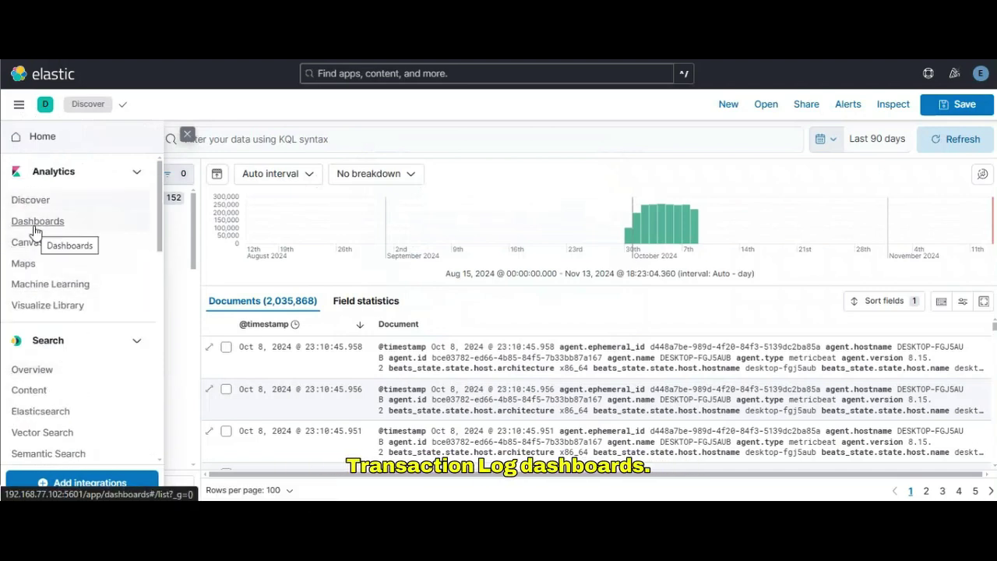
pyautogui.click(33, 226)
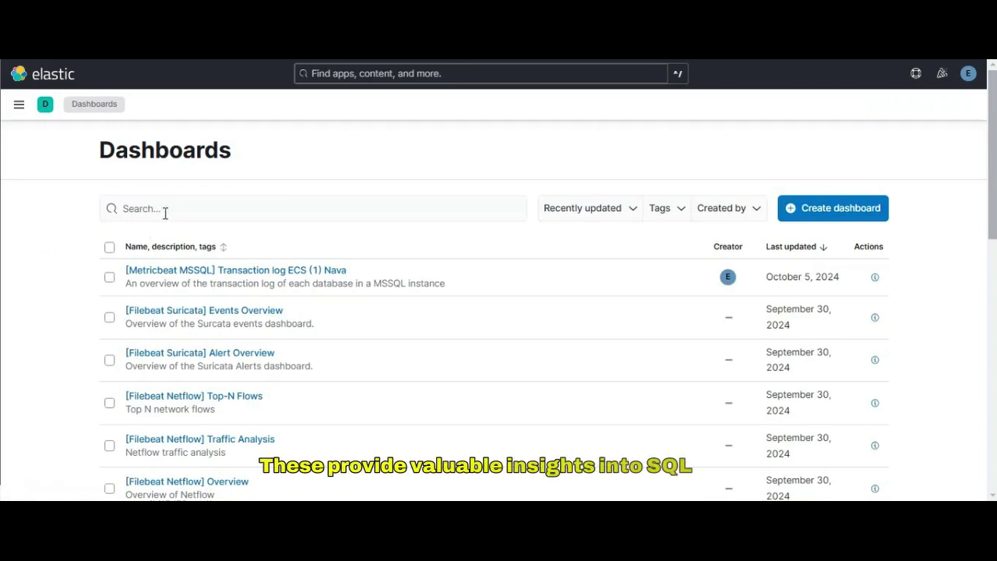
# Step: Filter the dashboard list by 'mssql' and open the Performance ECS dashboard in a new tab
pyautogui.click(165, 210)
pyautogui.write('m')
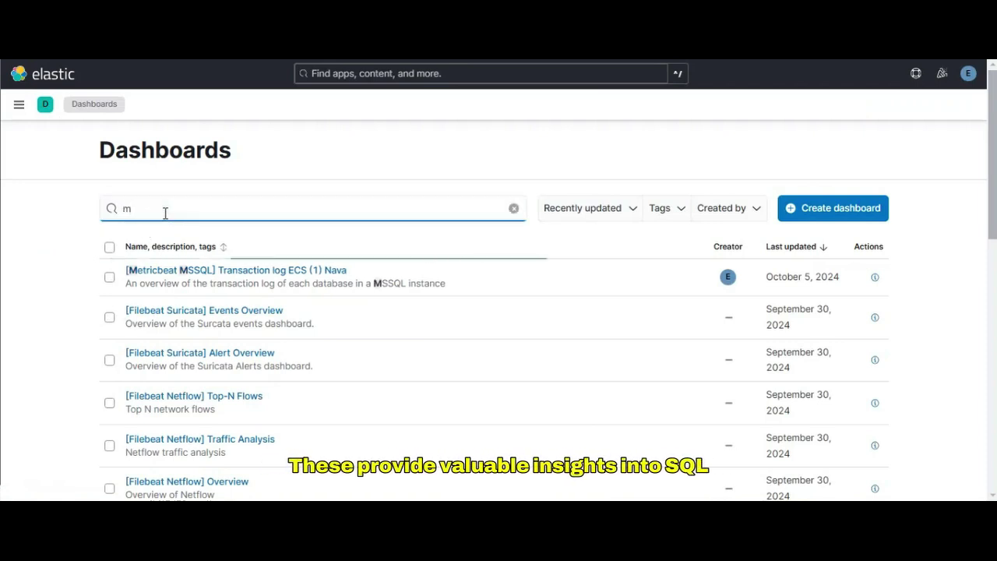
pyautogui.write('ssql')
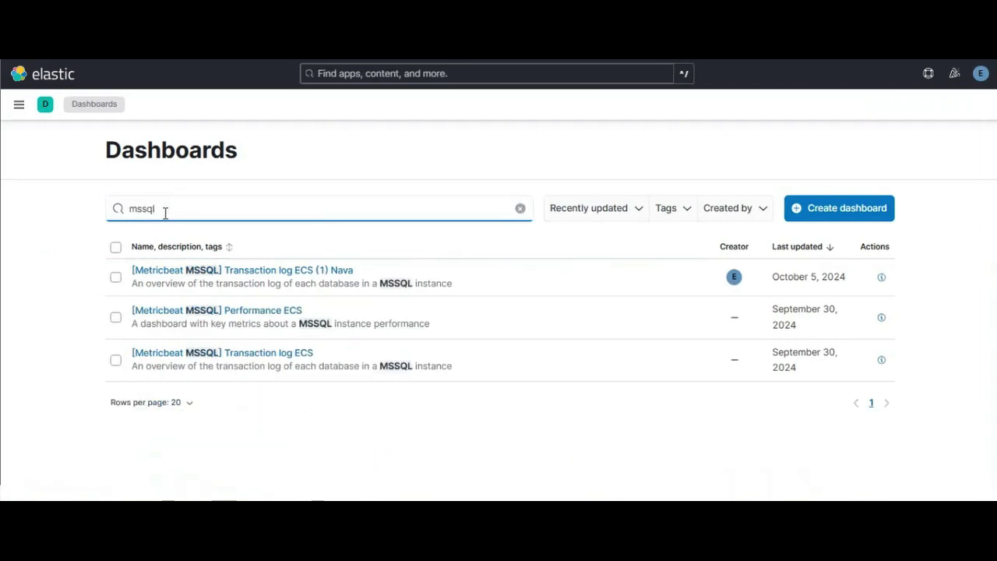
pyautogui.rightClick(251, 317)
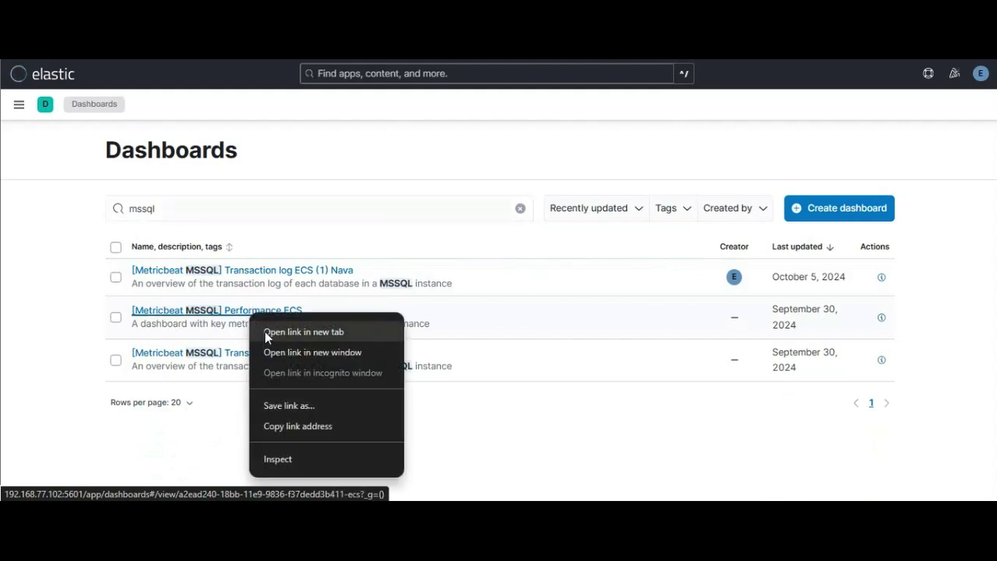
pyautogui.click(265, 331)
pyautogui.hotkey('ctrl', 'Tab')
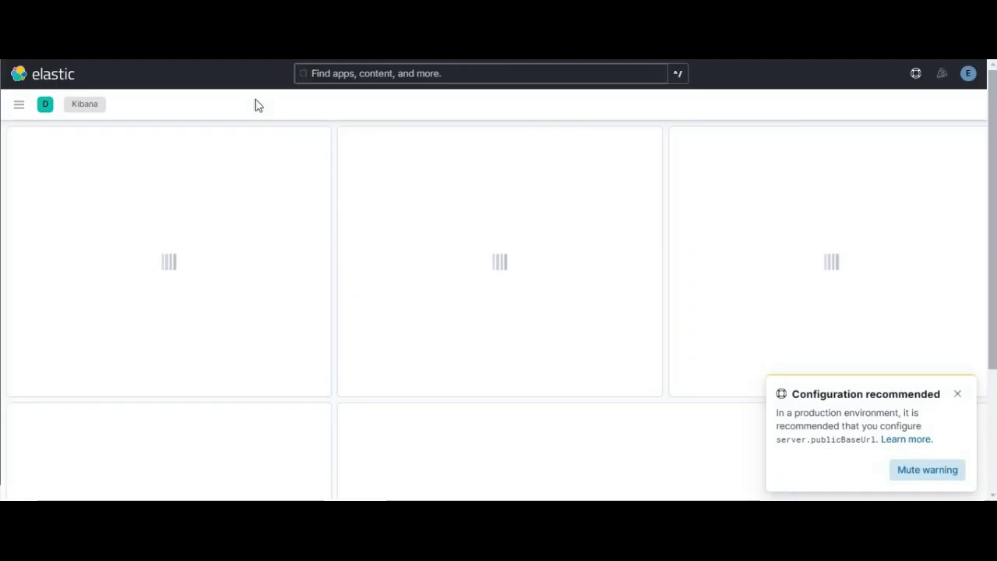
# Step: View the Performance ECS charts over the Last 90 days, then return to the dashboard list
pyautogui.click(808, 142)
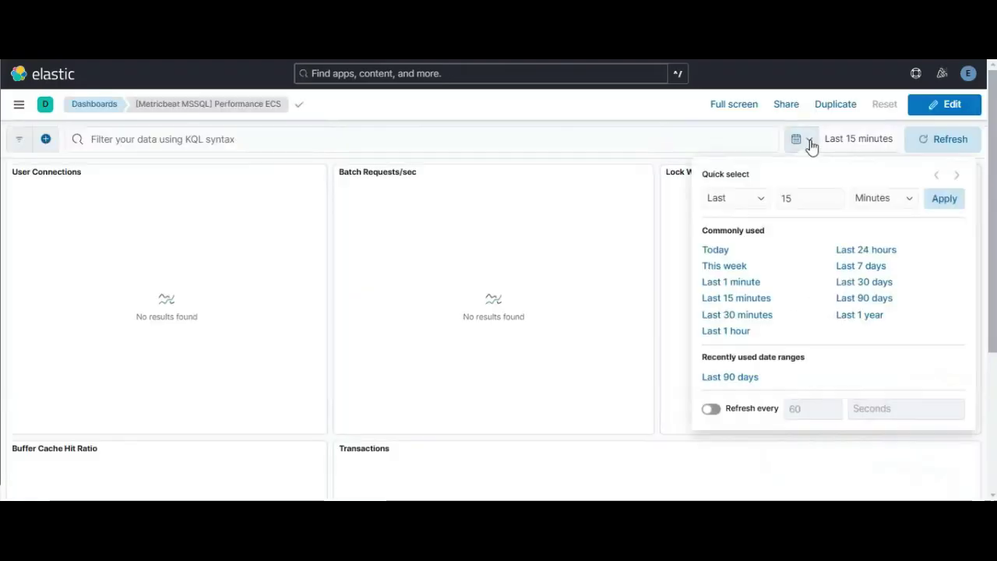
pyautogui.click(865, 299)
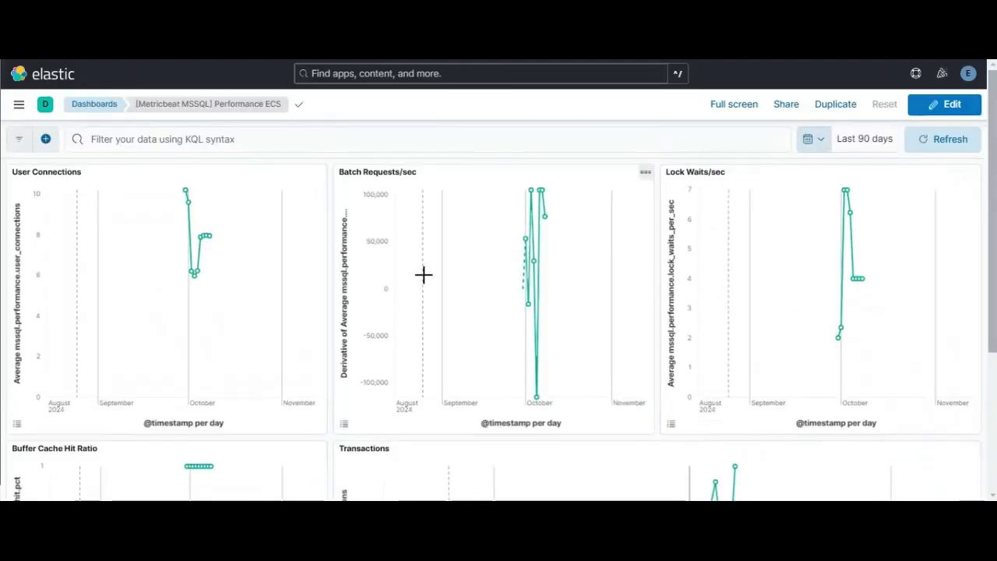
pyautogui.scroll(-2, 994, 224)
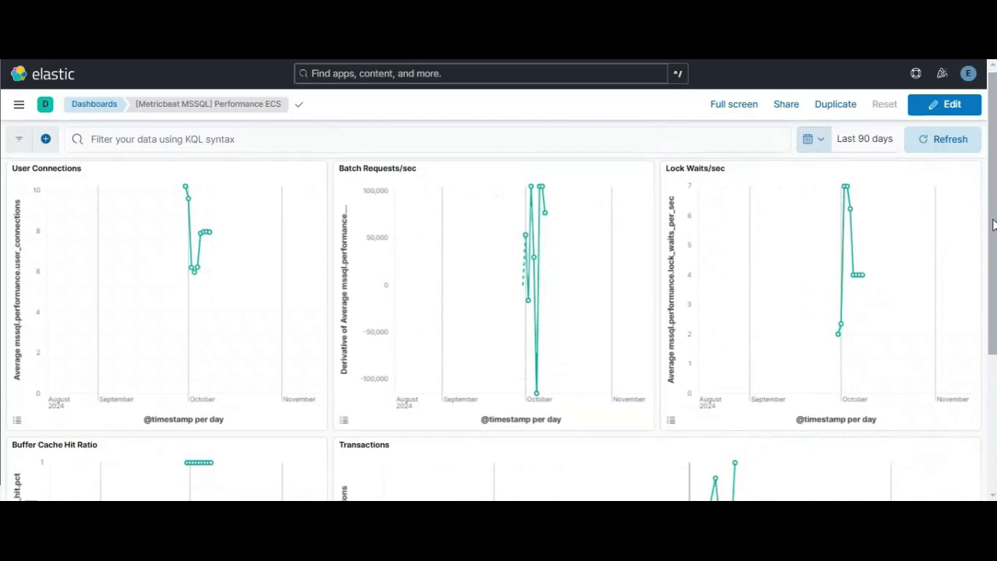
pyautogui.scroll(-3, 498, 327)
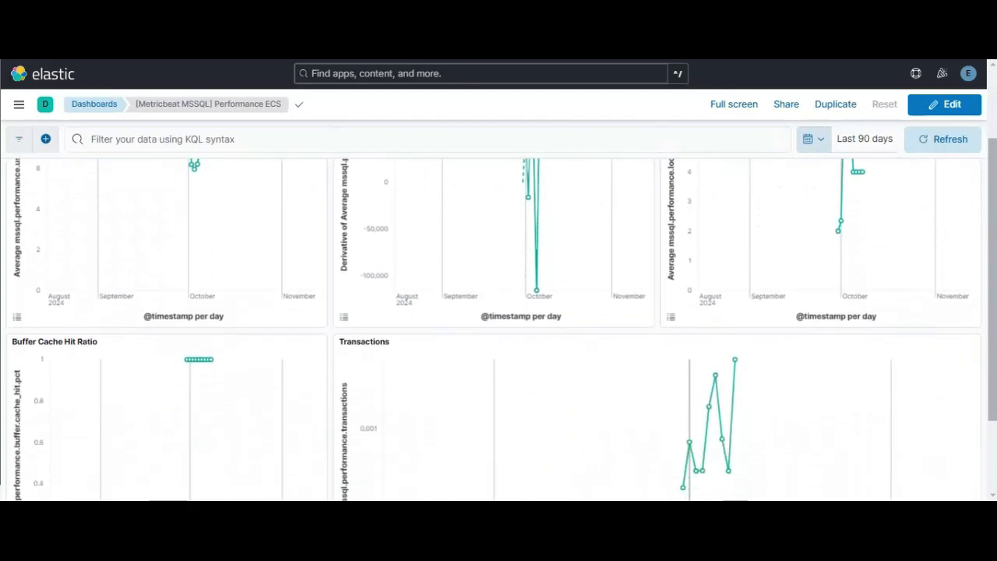
pyautogui.scroll(-1, 499, 327)
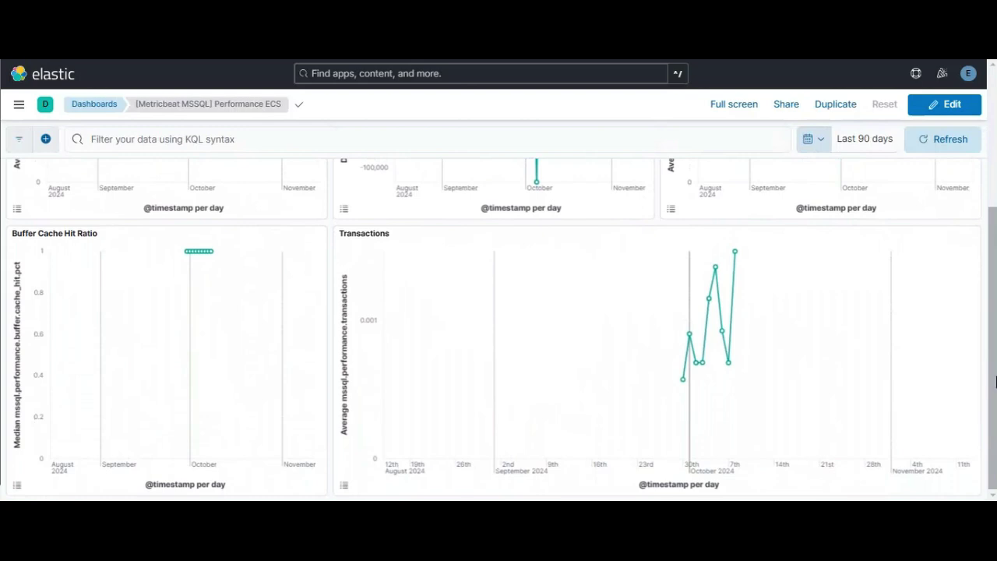
pyautogui.scroll(6, 772, 387)
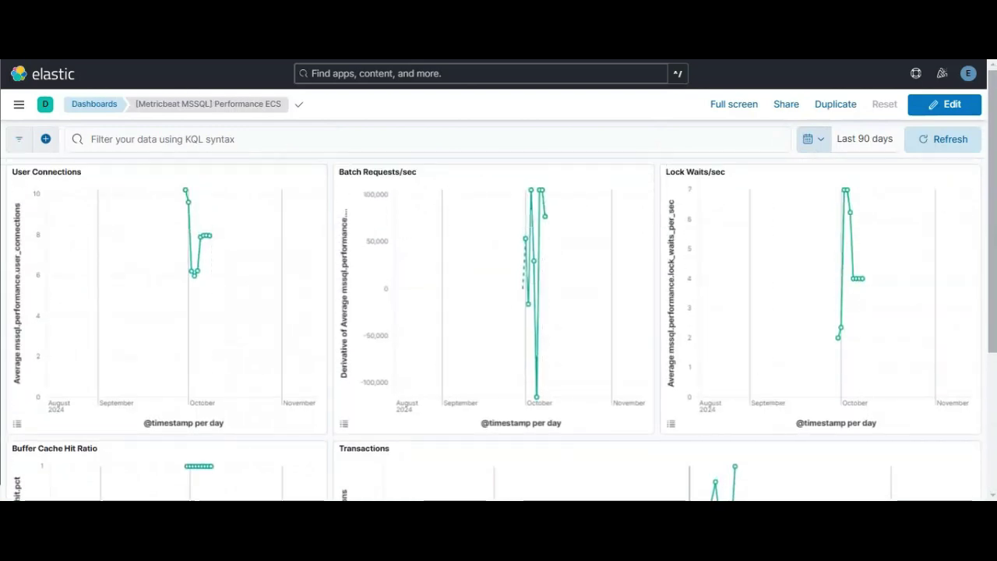
pyautogui.hotkey('alt', 'Left')
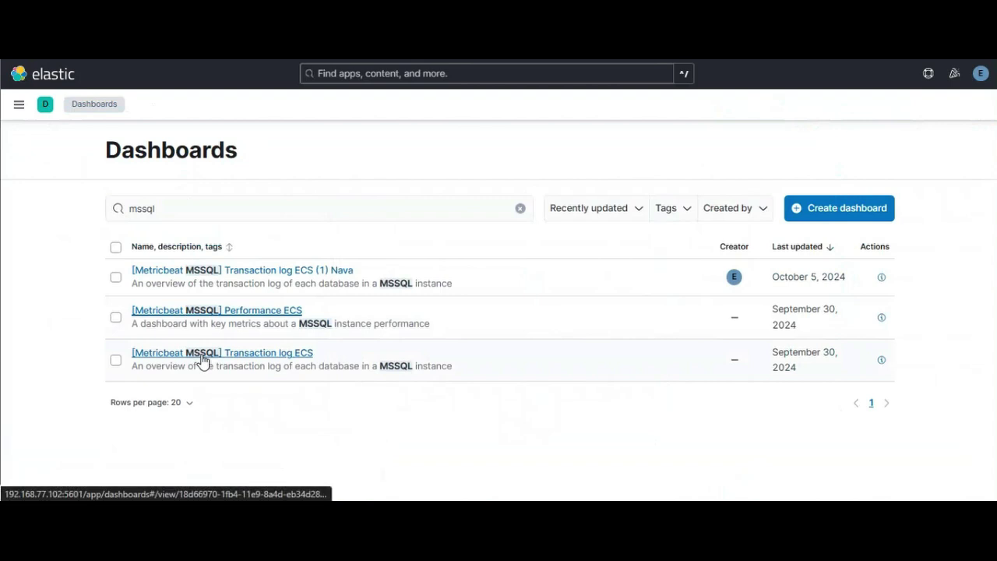
# Step: Open the Transaction log ECS dashboard in a new tab and dismiss the configuration notice
pyautogui.rightClick(203, 355)
pyautogui.click(244, 208)
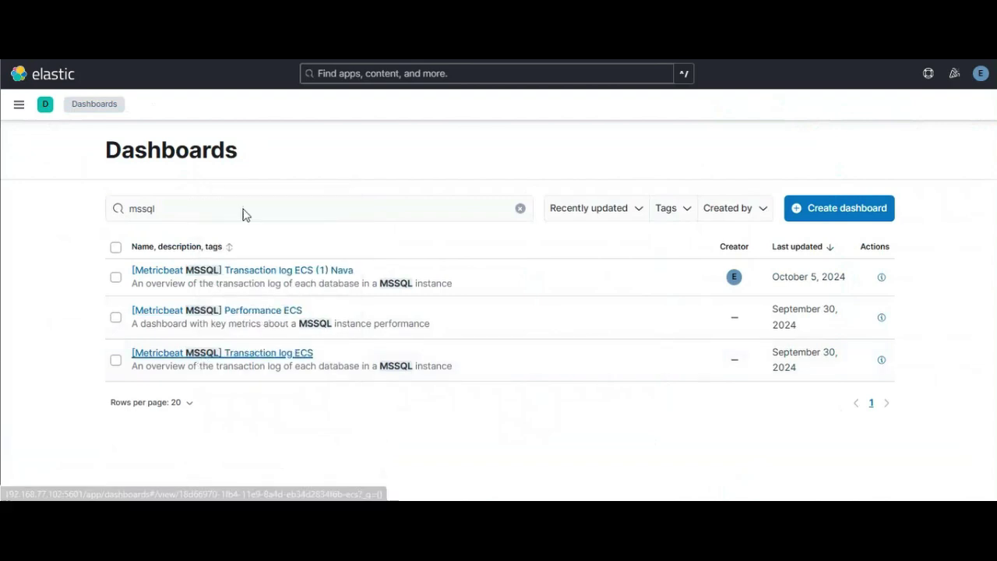
pyautogui.hotkey('ctrl', 'Tab')
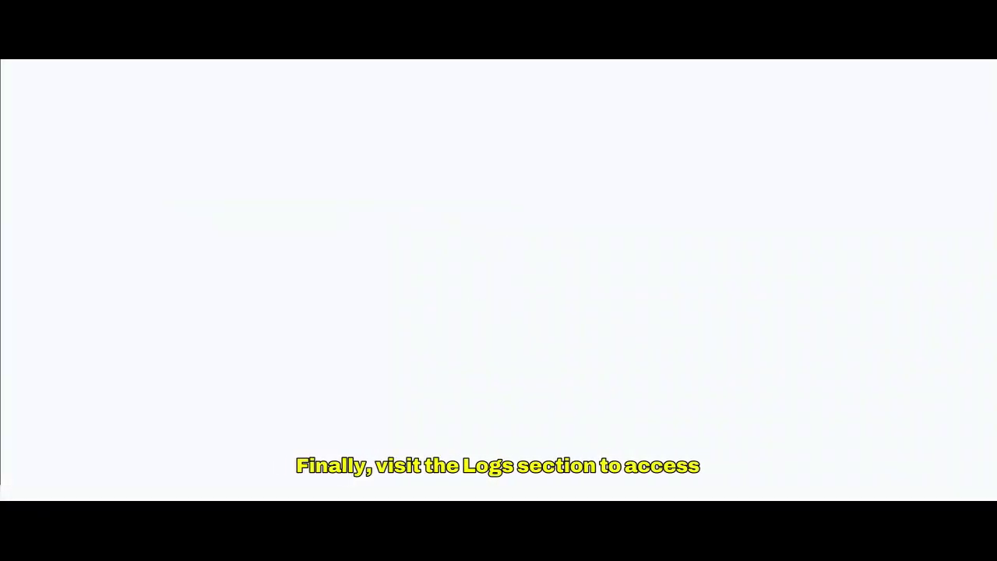
pyautogui.click(957, 393)
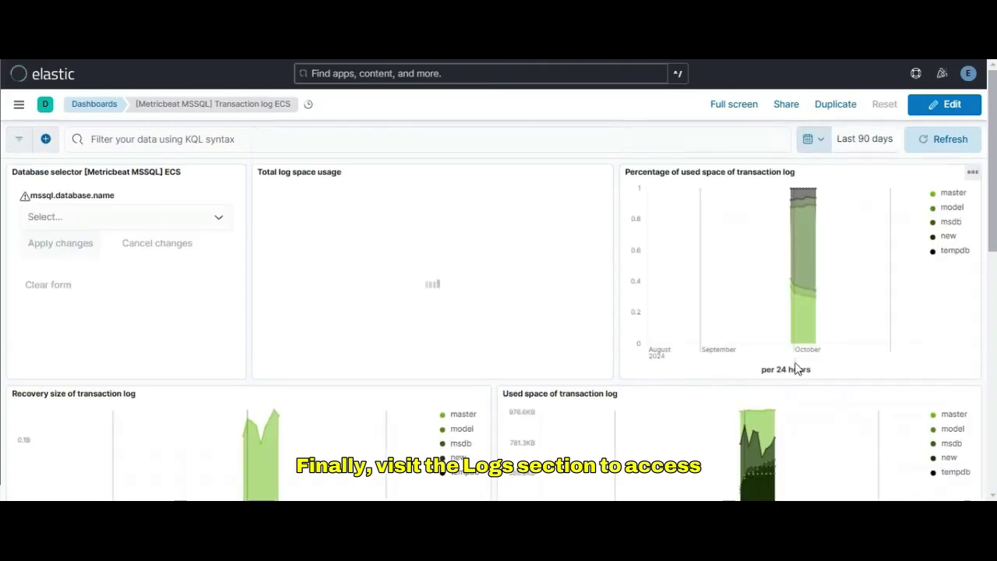
# Step: Filter the dashboard to databases master, msdb, model, new and tempdb, then scroll its charts
pyautogui.click(198, 217)
pyautogui.click(109, 247)
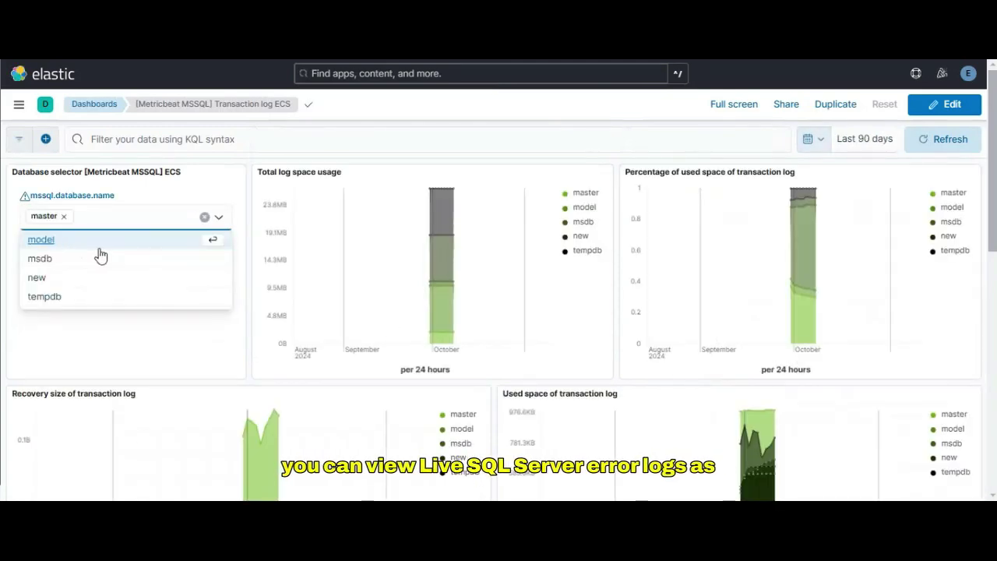
pyautogui.click(98, 257)
pyautogui.click(80, 244)
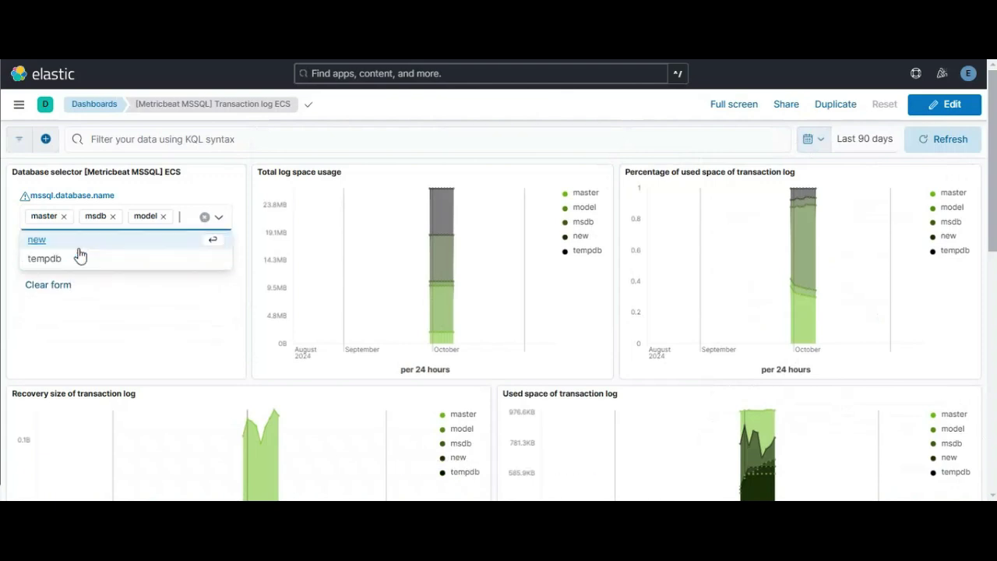
pyautogui.click(80, 242)
pyautogui.click(79, 259)
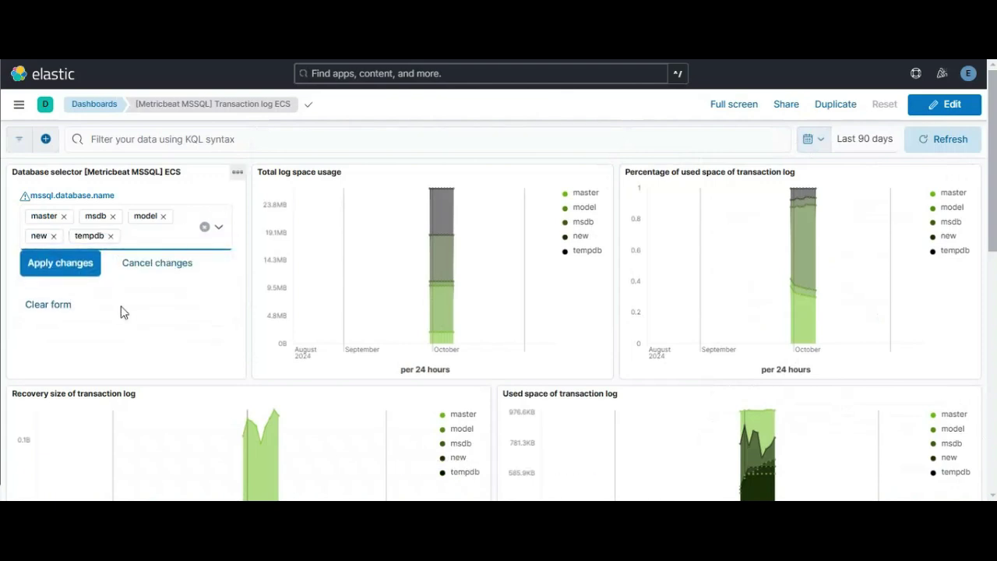
pyautogui.click(74, 271)
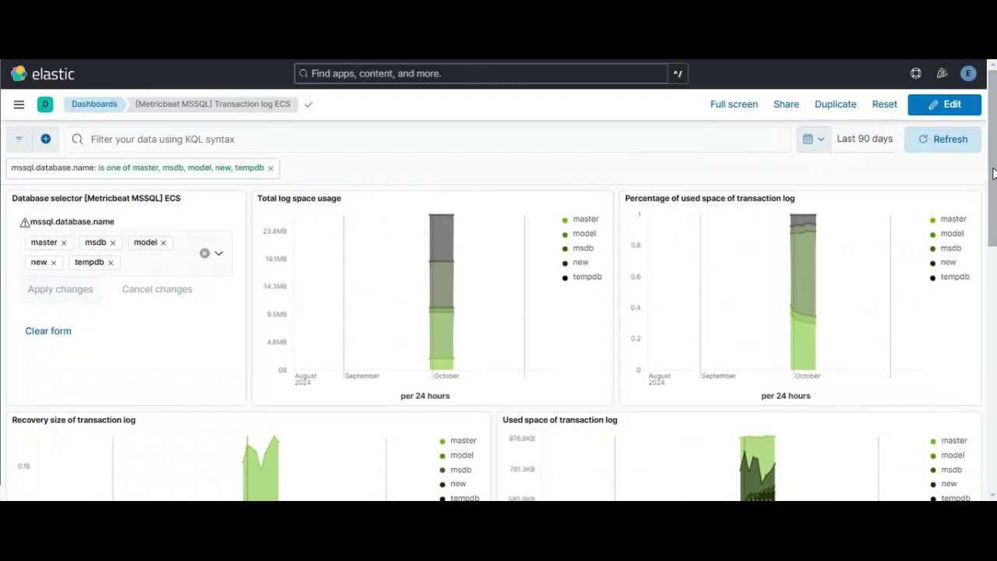
pyautogui.moveTo(993, 173); pyautogui.dragTo(995, 417)
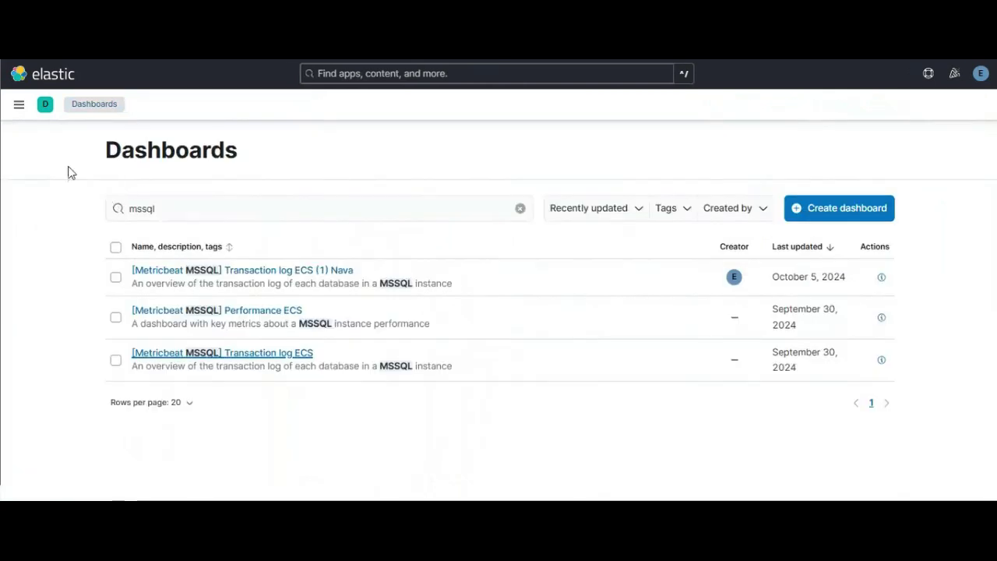
# Step: Navigate to Observability > Logs > Stream from the main navigation
pyautogui.click(19, 106)
pyautogui.scroll(-4, 33, 265)
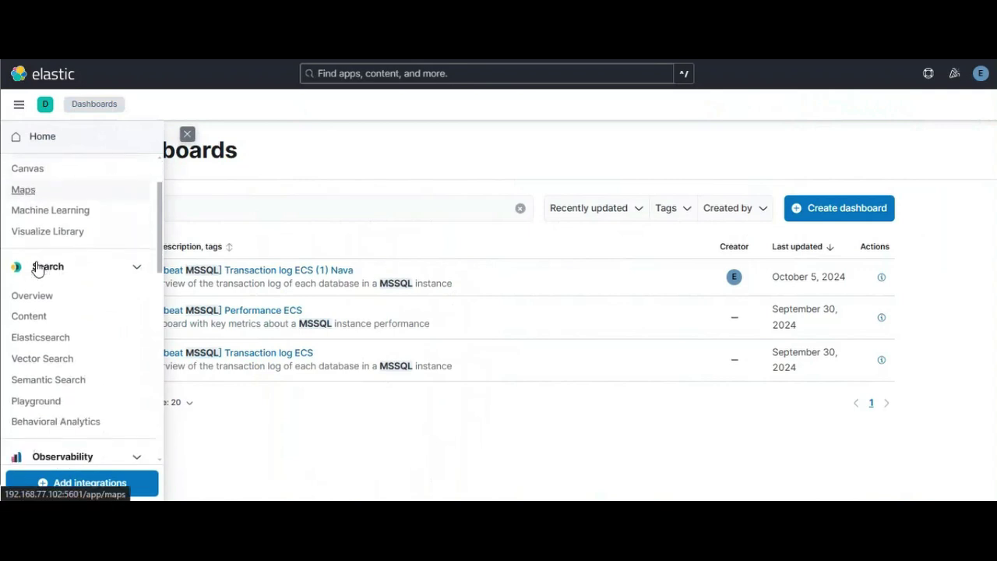
pyautogui.scroll(-4, 33, 269)
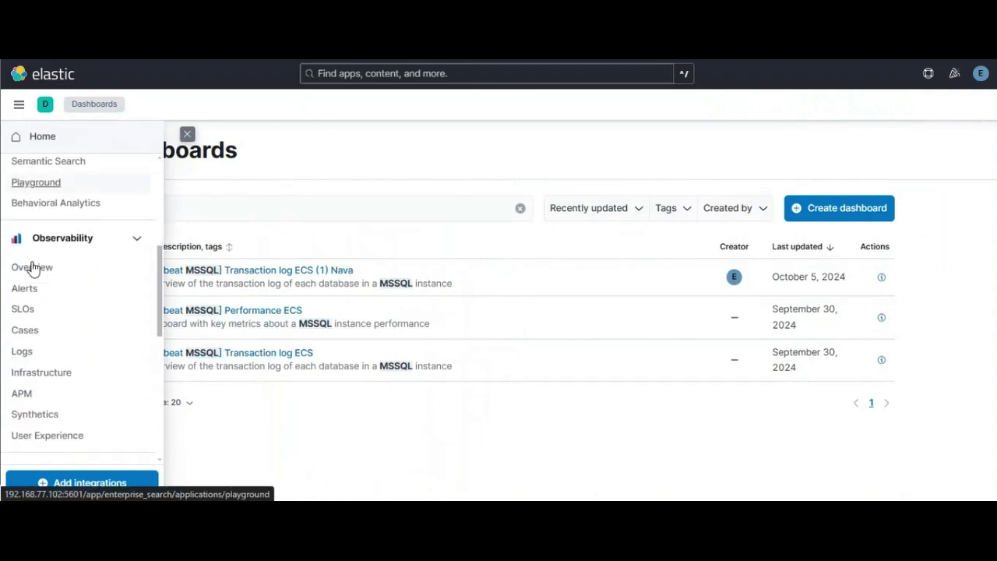
pyautogui.scroll(-3, 30, 277)
pyautogui.scroll(1, 27, 281)
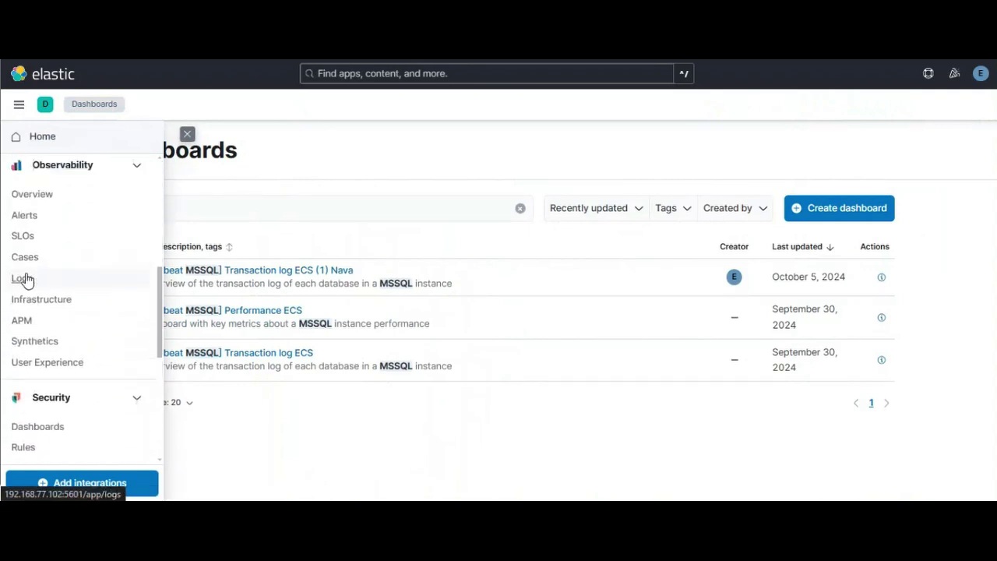
pyautogui.click(26, 277)
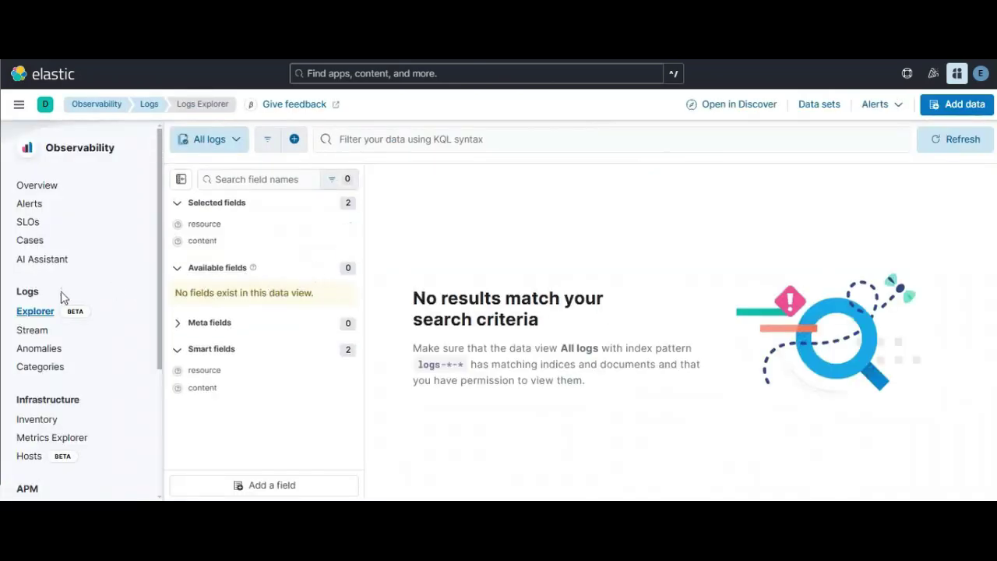
pyautogui.click(33, 331)
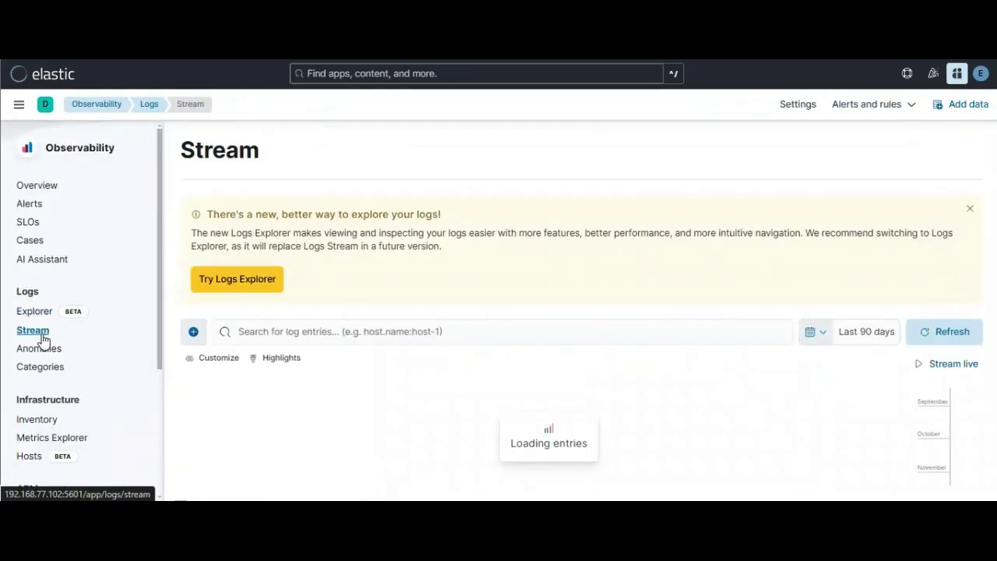
# Step: Dismiss the Logs Explorer banner and scroll through the mssql.log Error: 18456 entries
pyautogui.click(970, 215)
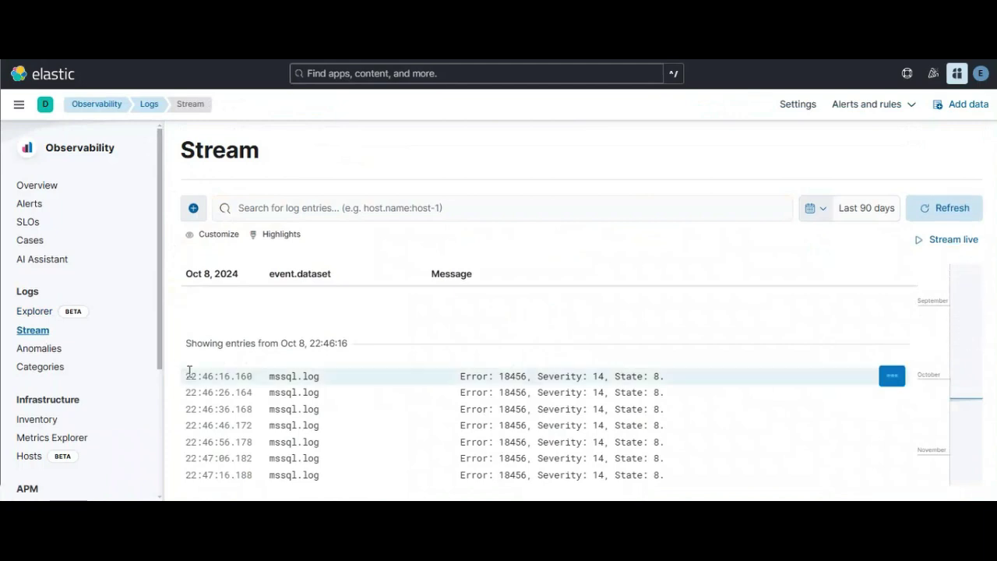
pyautogui.scroll(-3, 214, 388)
pyautogui.scroll(-5, 217, 393)
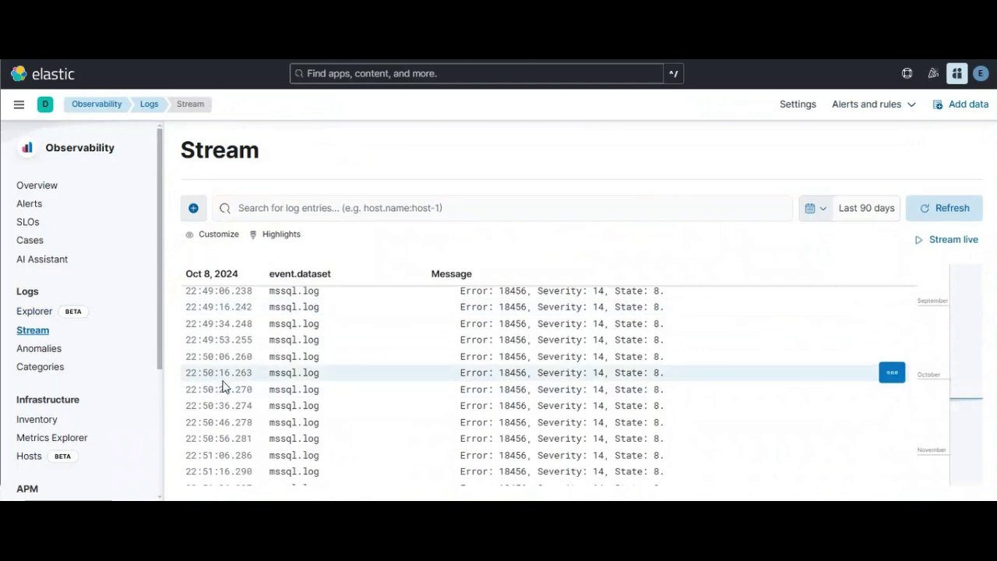
pyautogui.scroll(5, 223, 383)
pyautogui.scroll(20, 223, 382)
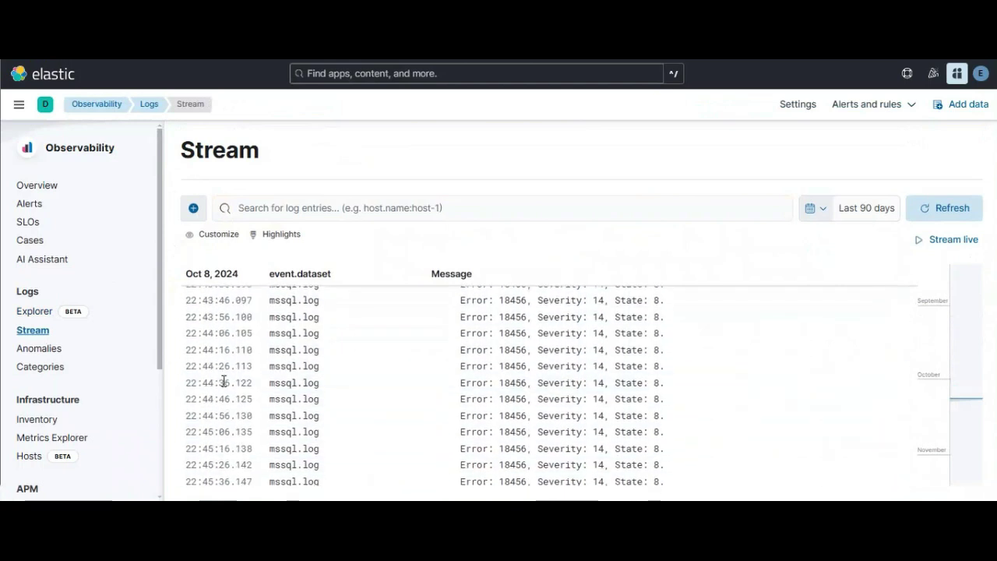
pyautogui.scroll(7, 226, 379)
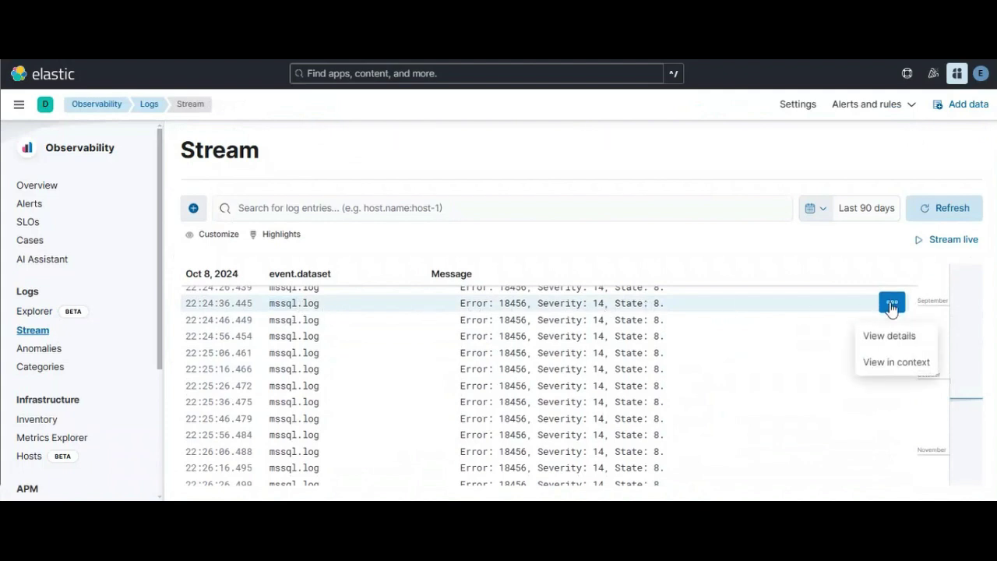
# Step: Open details for the mssql.log error entry and scroll through its agent, event and host fields
pyautogui.click(905, 336)
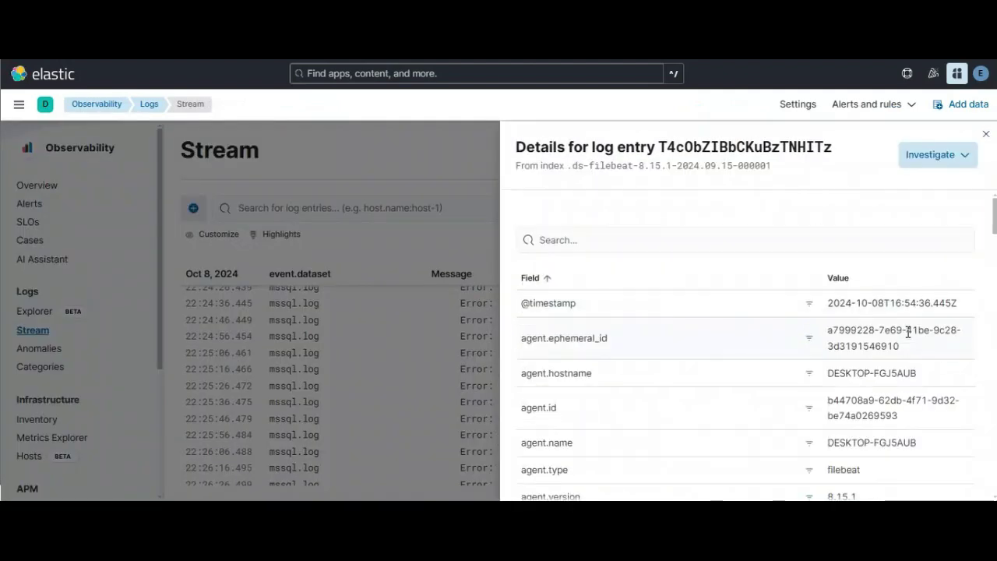
pyautogui.scroll(-5, 908, 333)
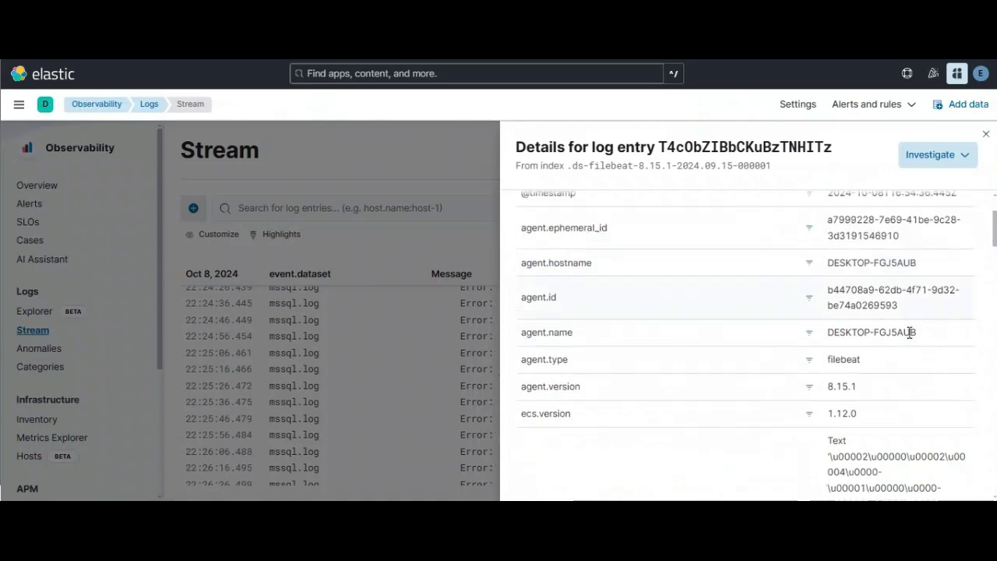
pyautogui.scroll(-8, 908, 336)
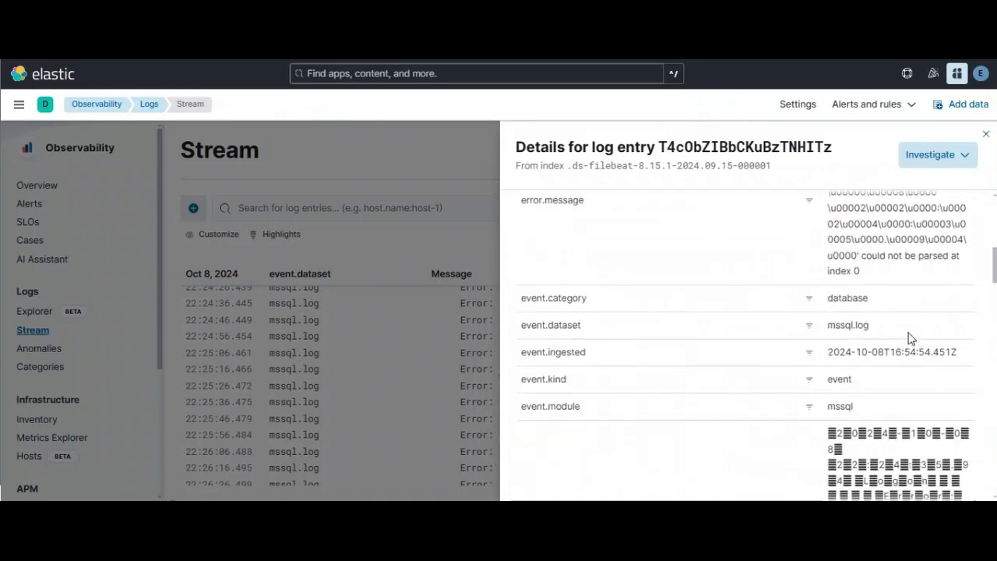
pyautogui.scroll(-8, 910, 336)
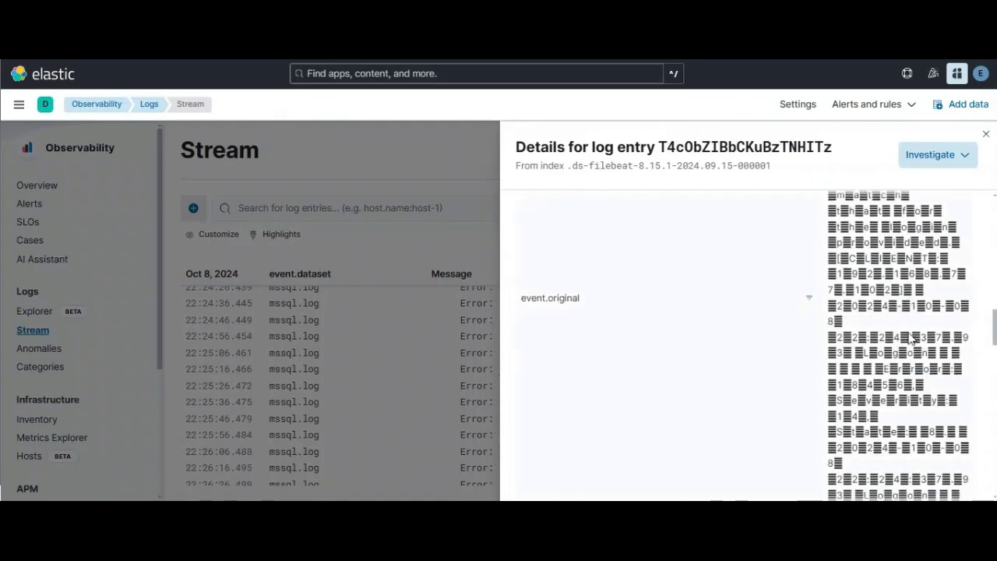
pyautogui.scroll(-4, 910, 339)
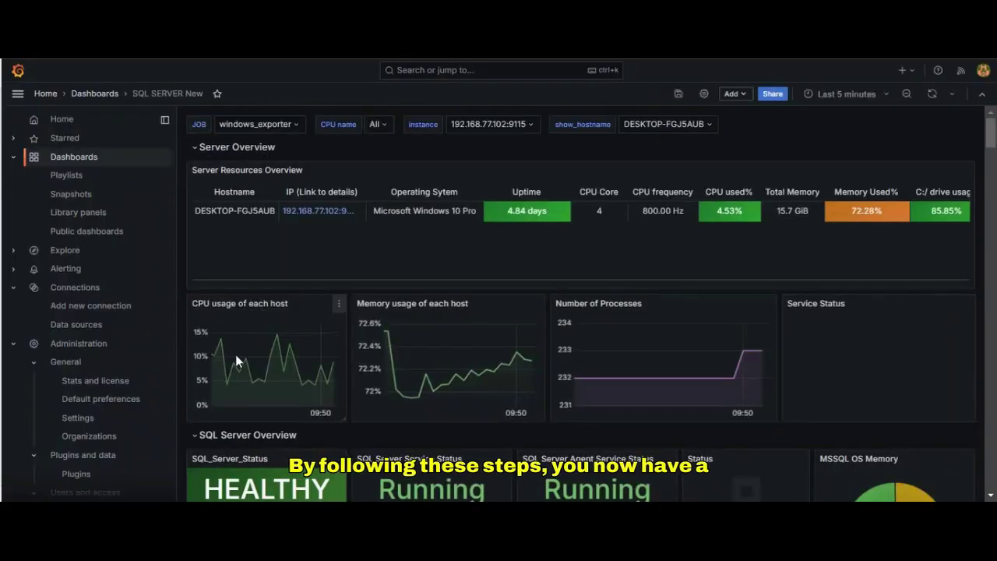
pyautogui.moveTo(236, 359)
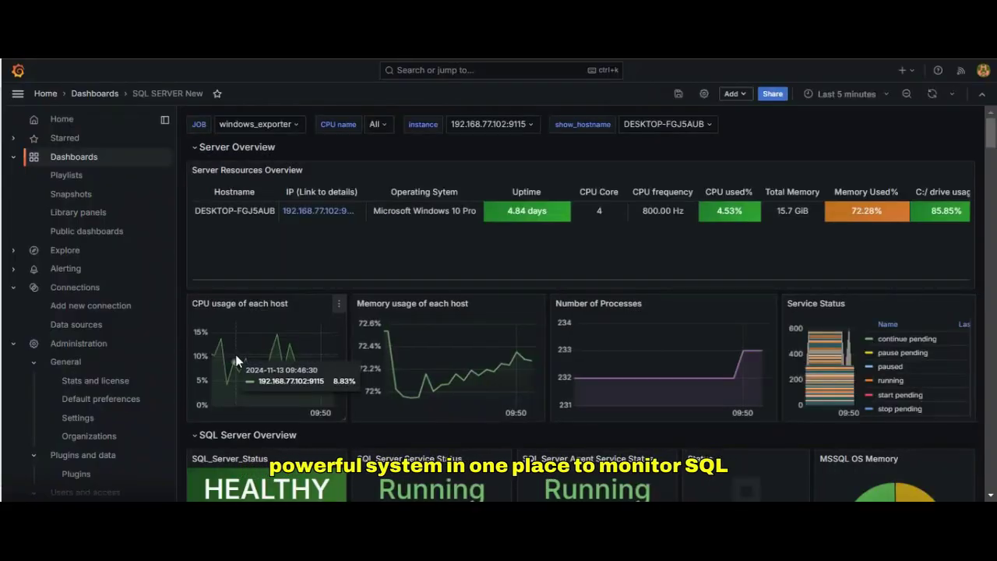
pyautogui.scroll(-2, 237, 355)
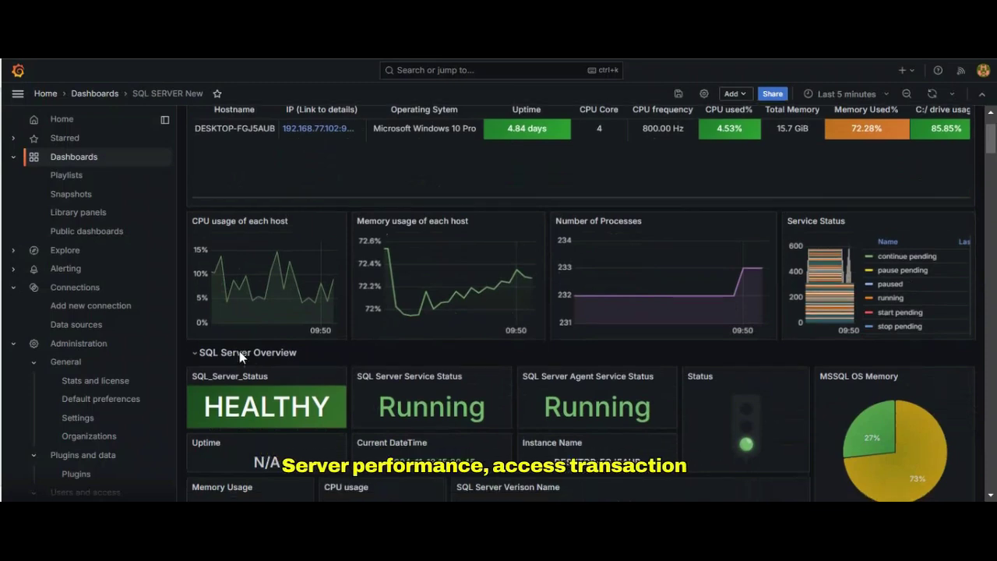
pyautogui.scroll(-2, 240, 350)
pyautogui.scroll(-6, 239, 351)
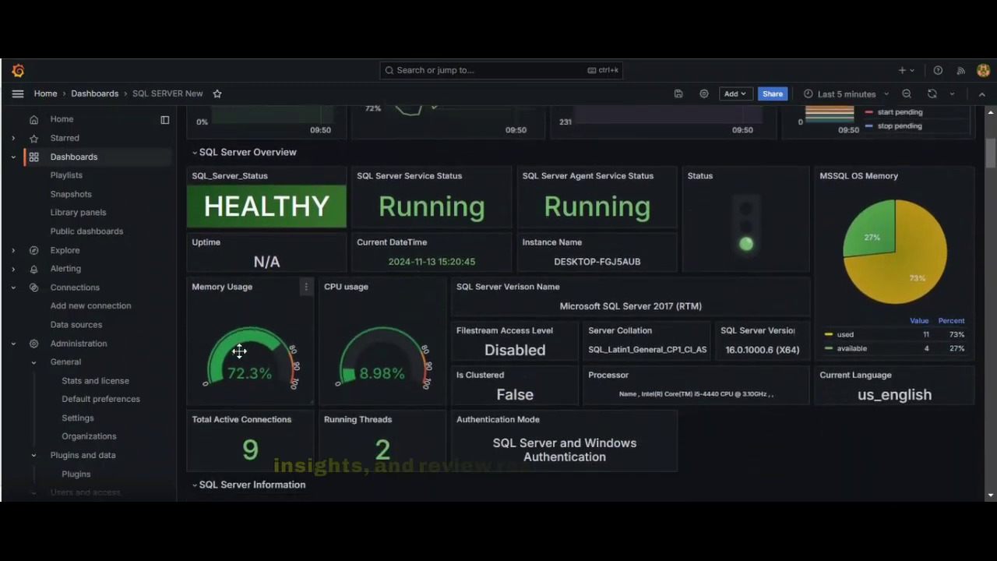
pyautogui.scroll(-6, 239, 351)
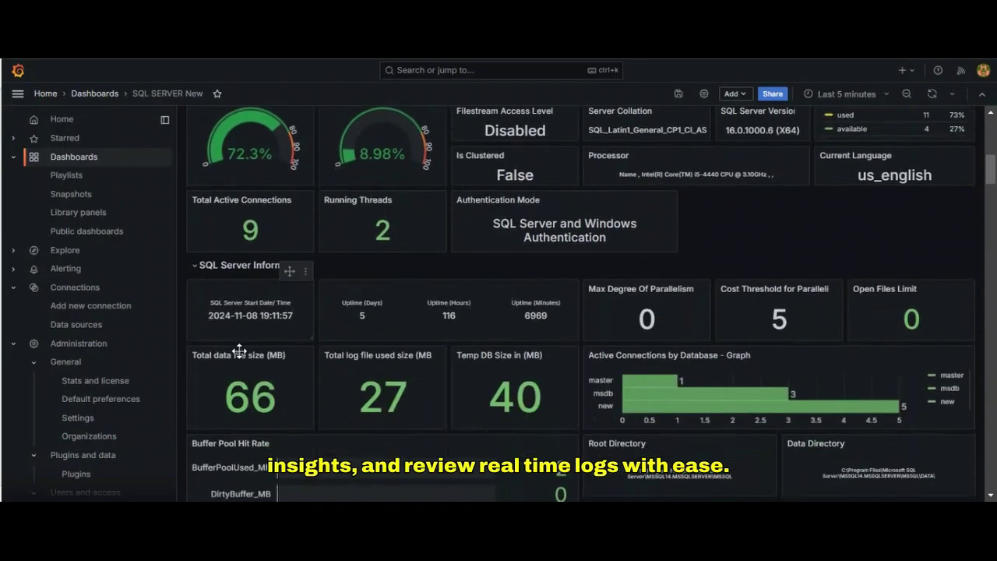
pyautogui.scroll(-6, 240, 350)
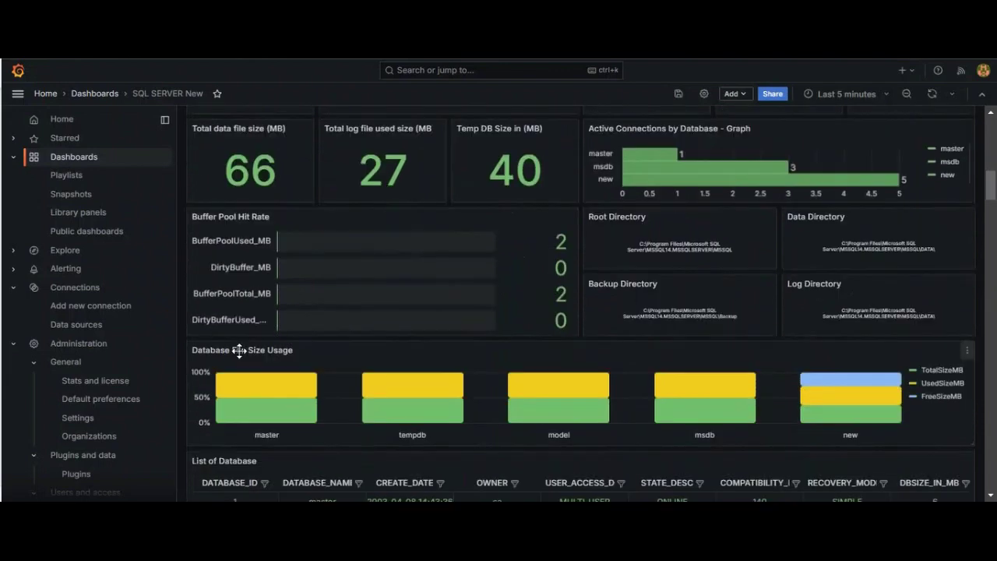
pyautogui.scroll(-6, 239, 351)
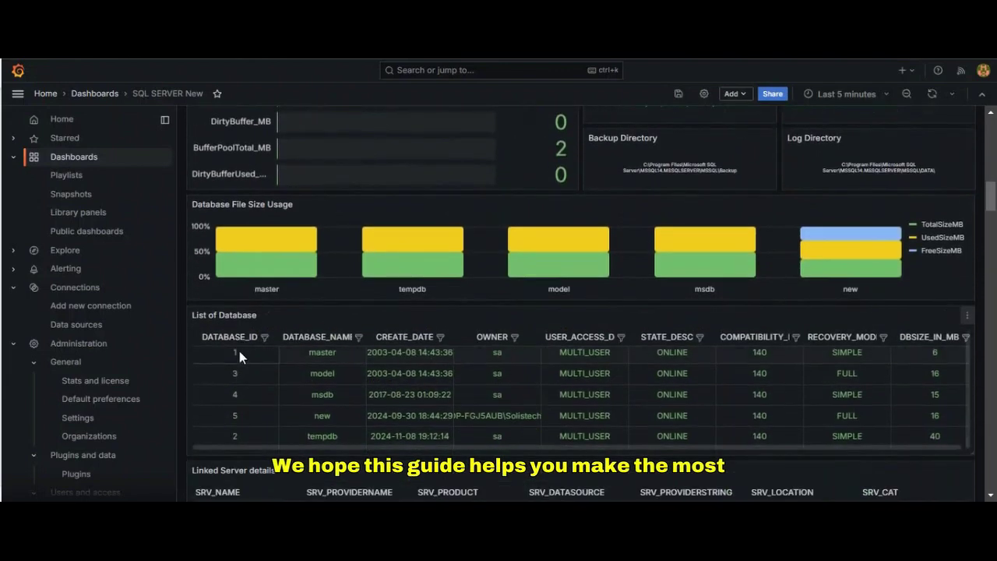
pyautogui.scroll(-10, 262, 349)
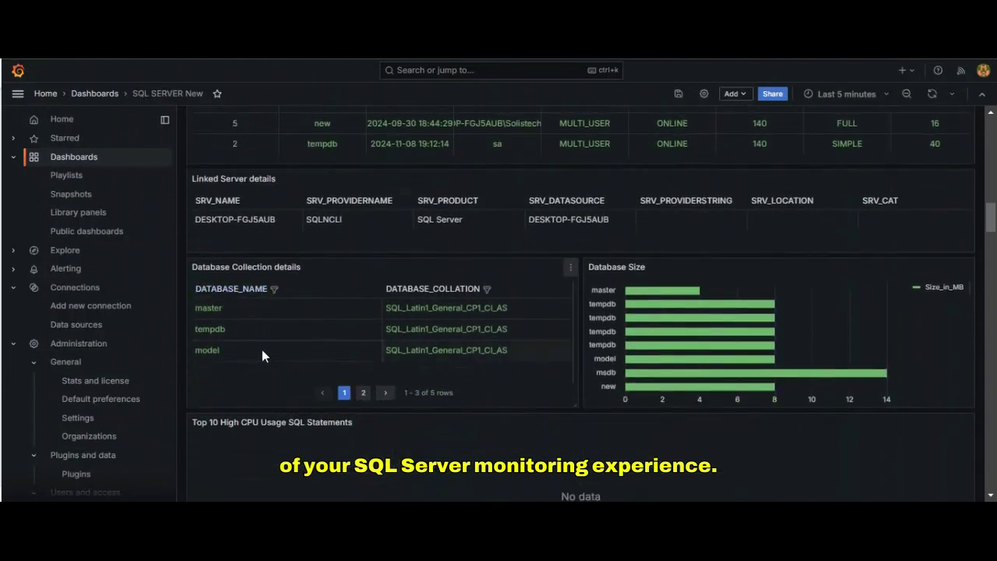
pyautogui.scroll(-2, 261, 349)
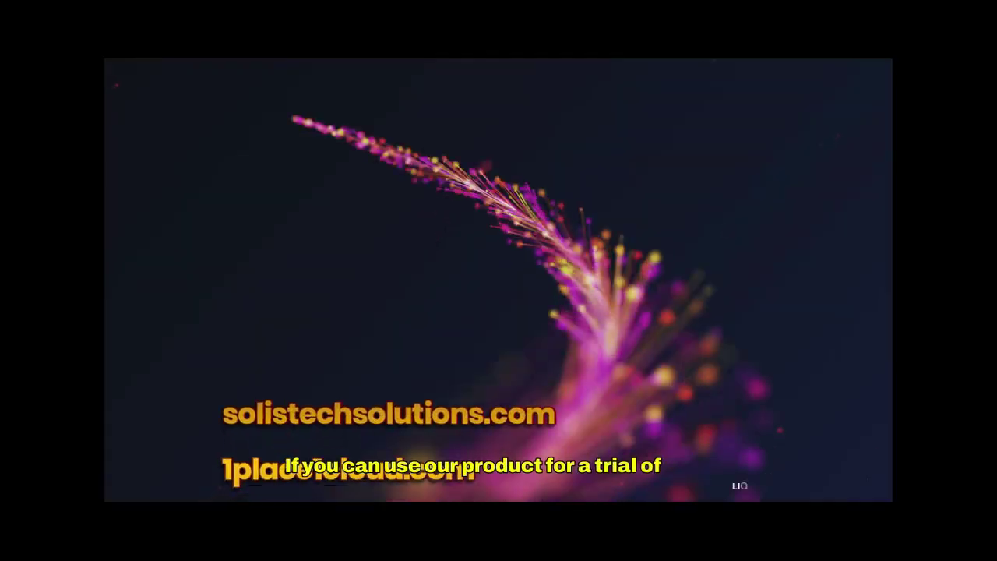